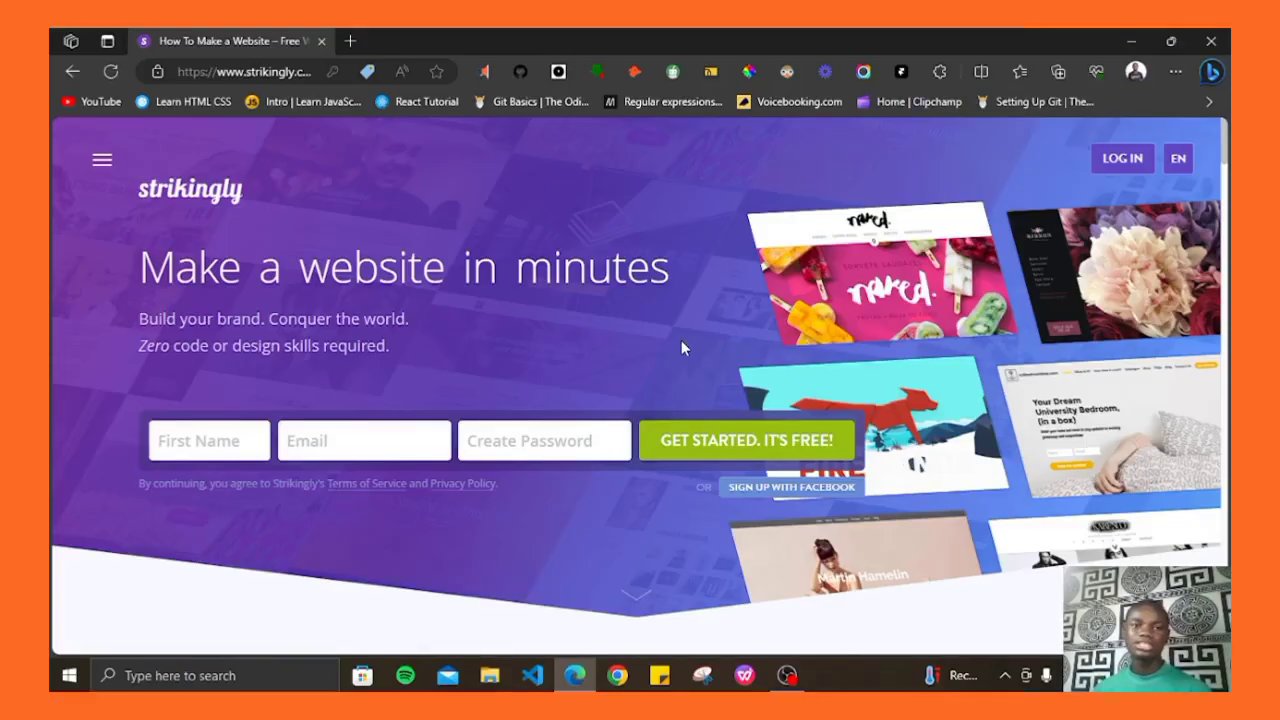
{"action": "left_click", "coordinate": [257, 75]}
{"action": "left_click", "coordinate": [604, 237]}
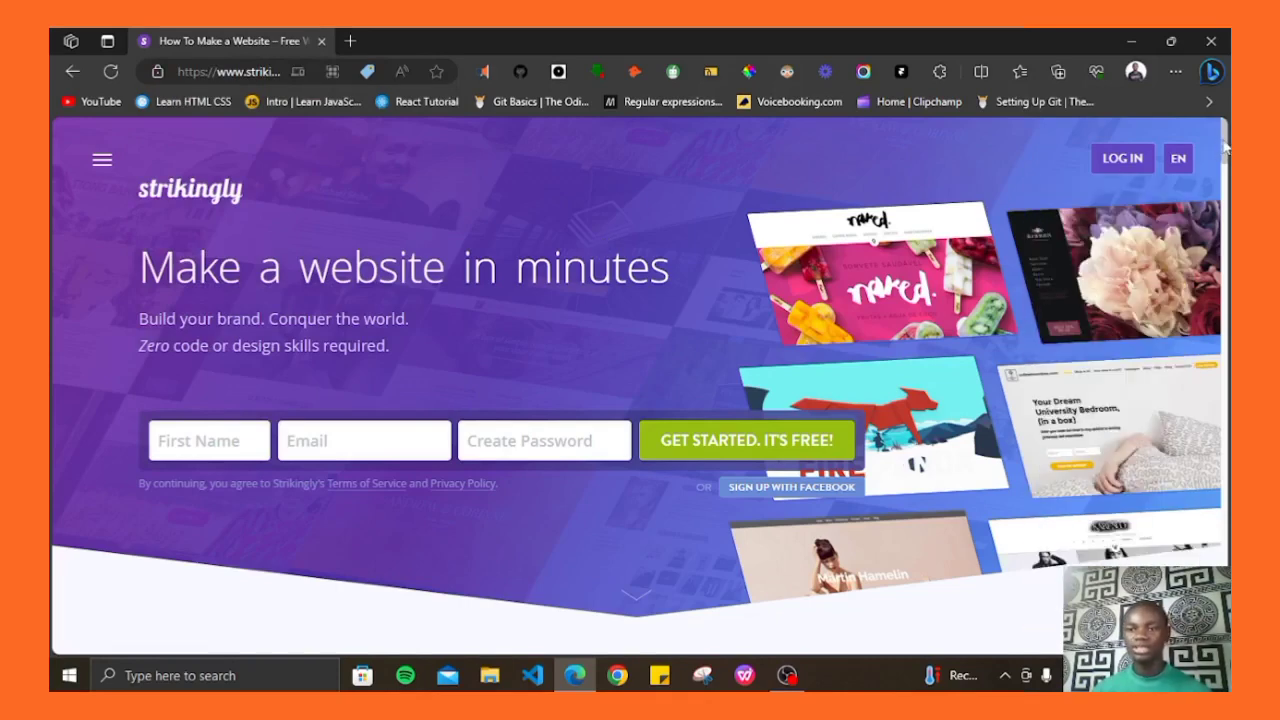
{"action": "left_click_drag", "start_coordinate": [1225, 147], "coordinate": [1227, 204]}
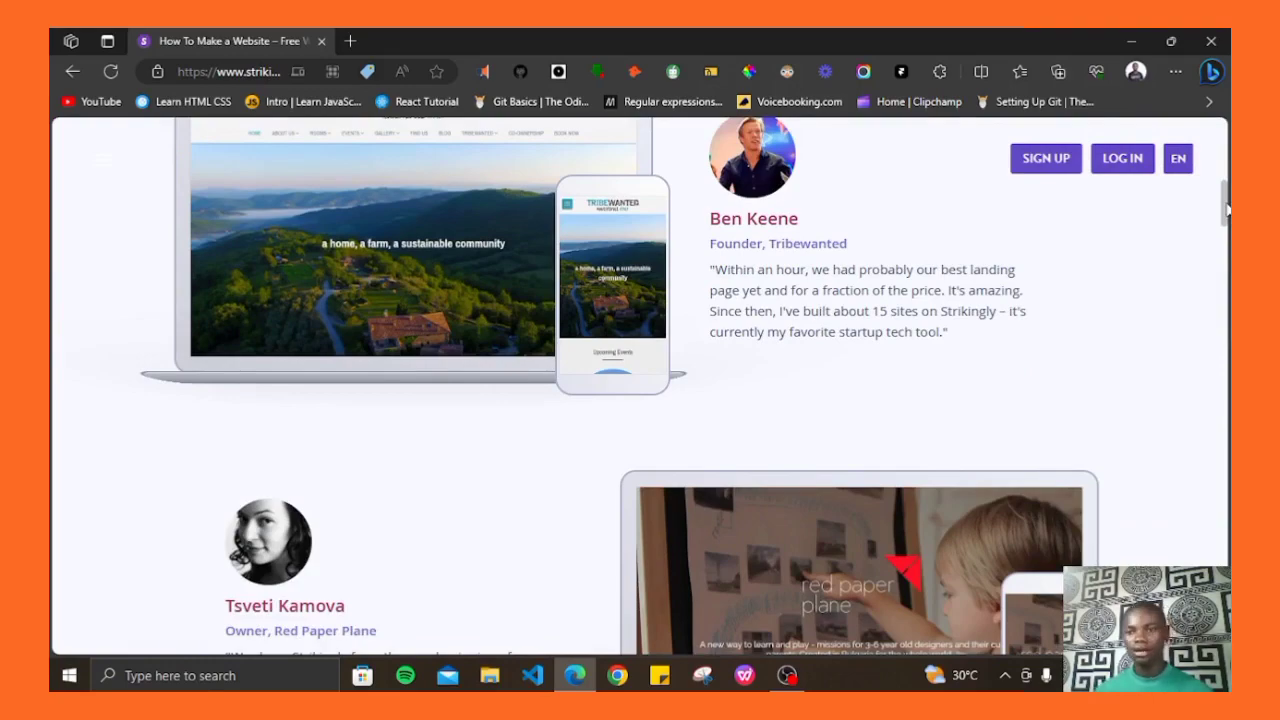
{"action": "left_click_drag", "start_coordinate": [1226, 207], "coordinate": [1224, 148]}
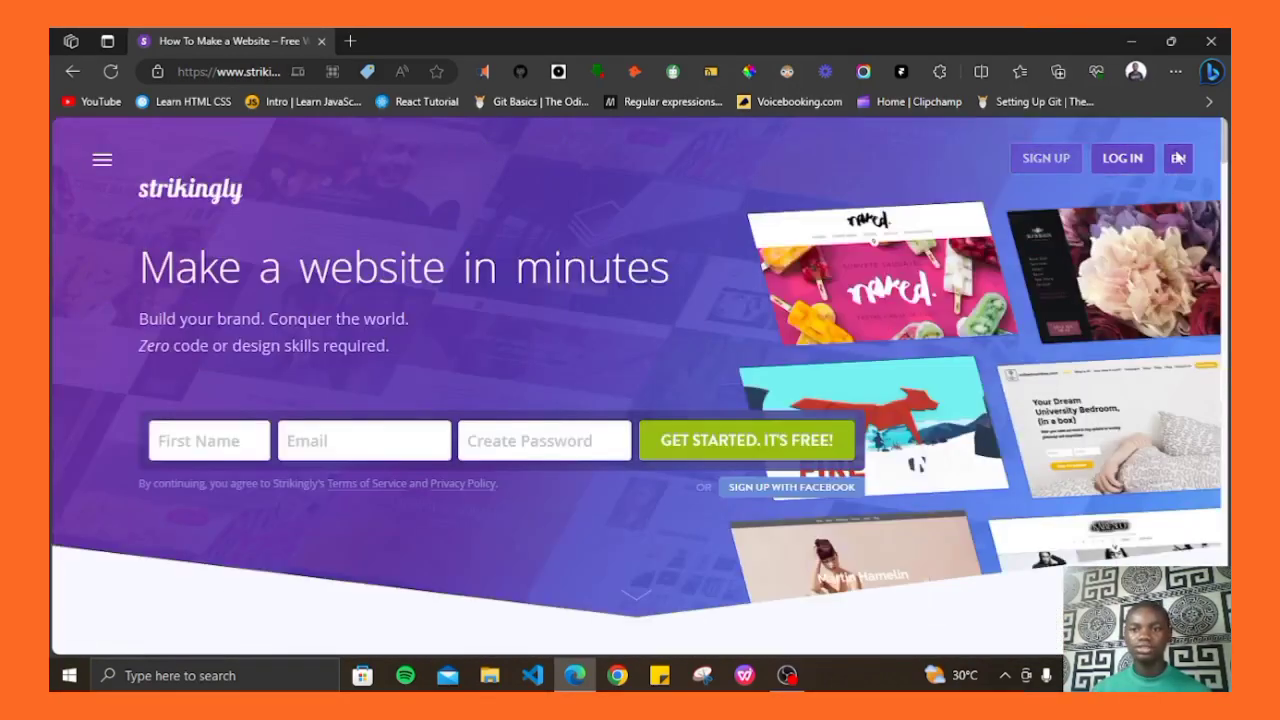
Sign up for a free account by entering the first name, e-mail and account password, and dismiss the browser's save-password prompt.
{"action": "scroll", "coordinate": [199, 238], "scroll_direction": "down", "scroll_amount": 2}
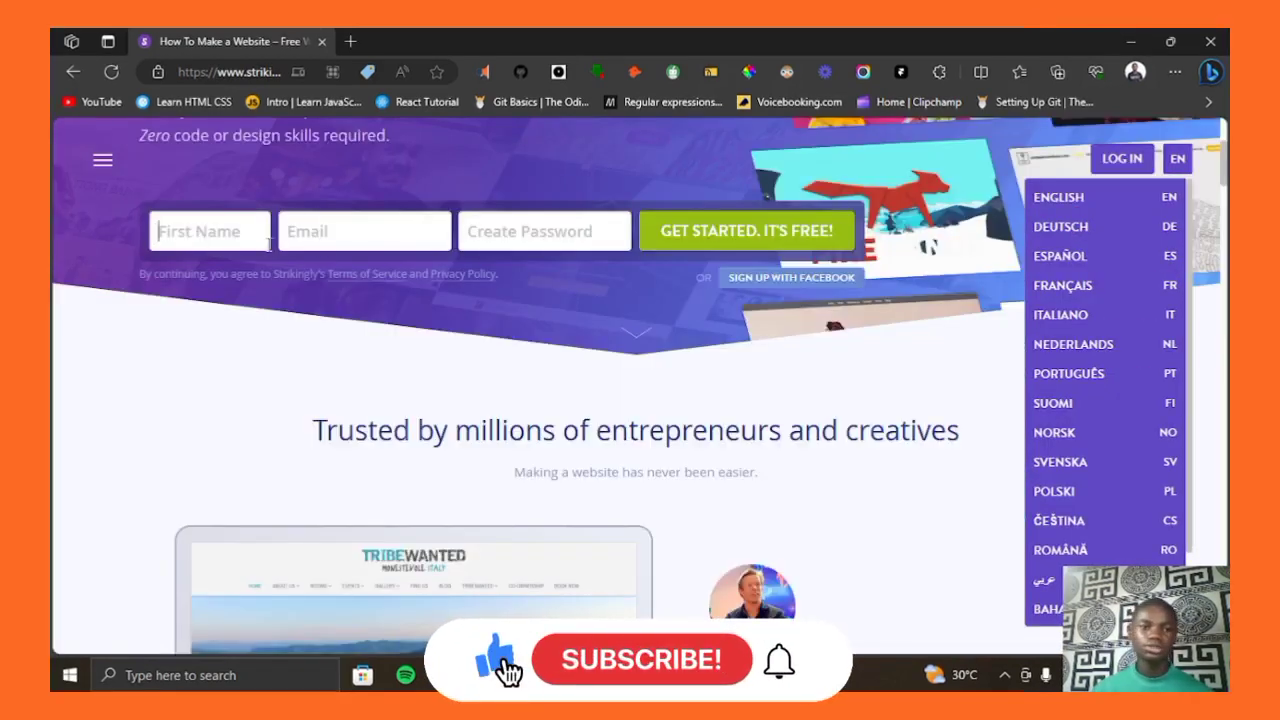
{"action": "type", "text": "Ab"}
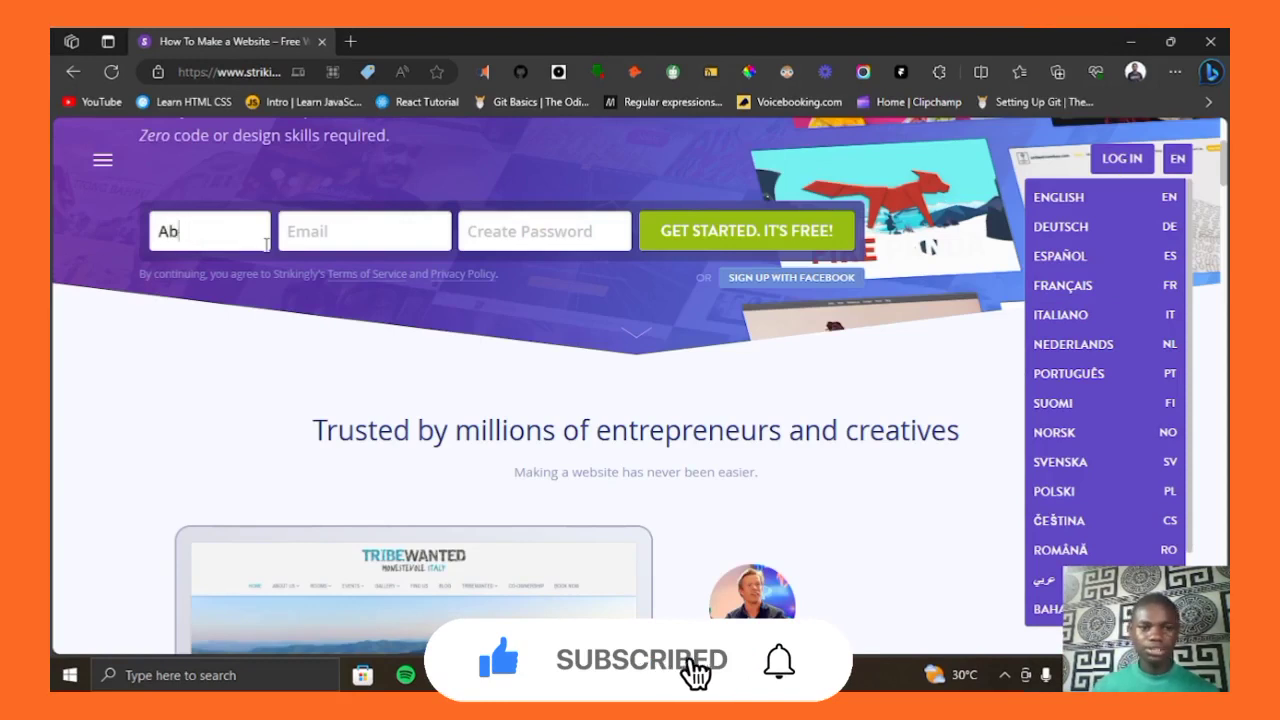
{"action": "key", "text": "BackSpace"}
{"action": "key", "text": "BackSpace"}
{"action": "type", "text": "Wadud"}
{"action": "key", "text": "Tab"}
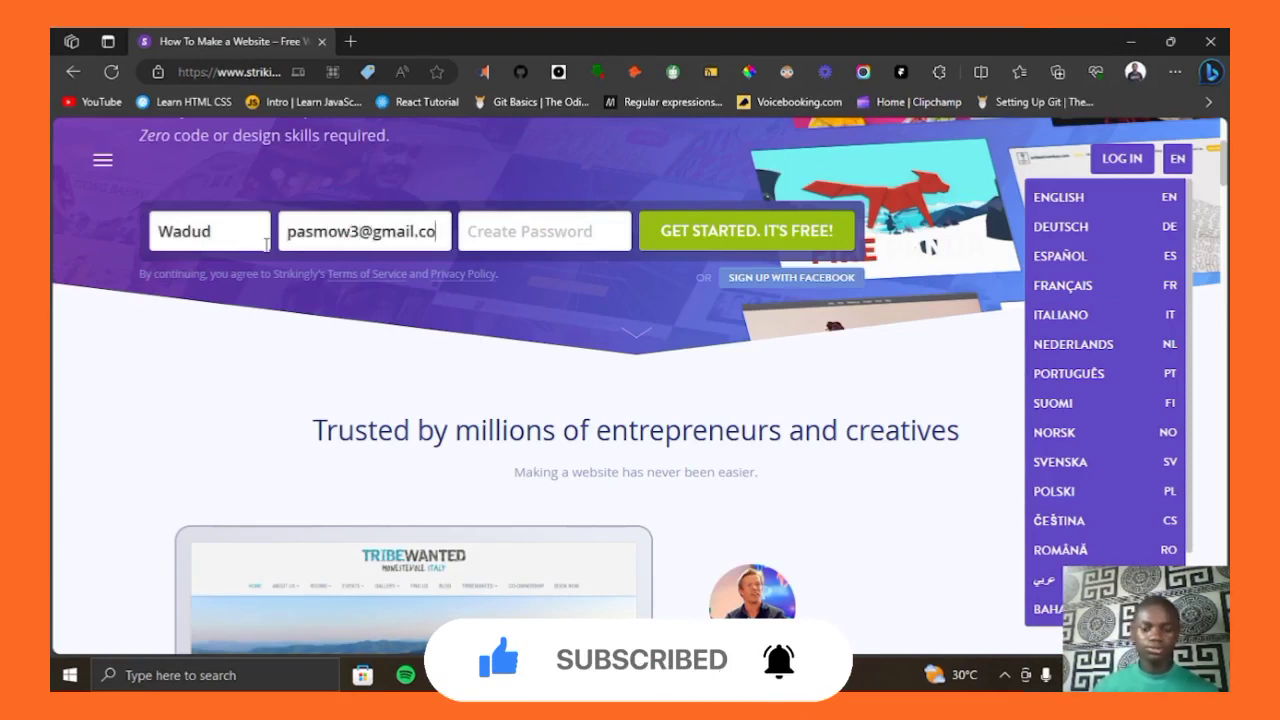
{"action": "left_click", "coordinate": [489, 240]}
{"action": "left_click", "coordinate": [740, 243]}
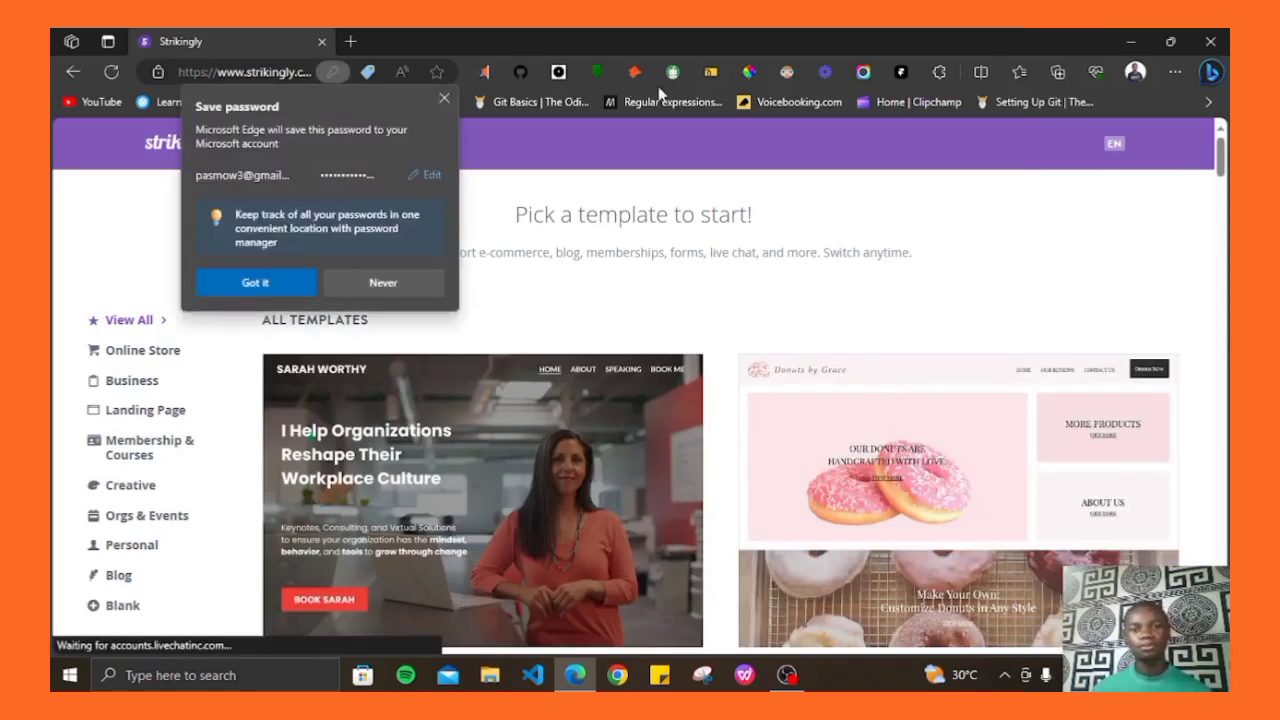
{"action": "left_click", "coordinate": [443, 98]}
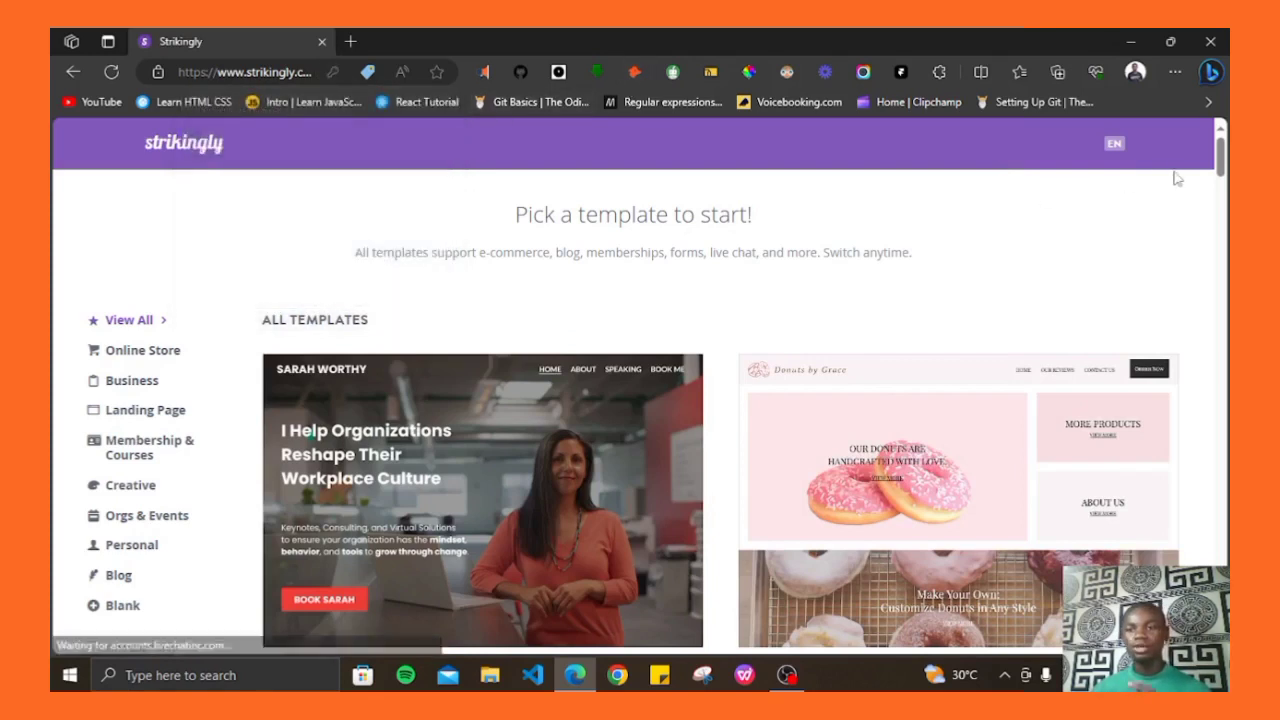
Filter the templates to the Business category, browse to the Bounce Time template, and minimize the support chat.
{"action": "scroll", "coordinate": [1222, 165], "scroll_direction": "down", "scroll_amount": 2}
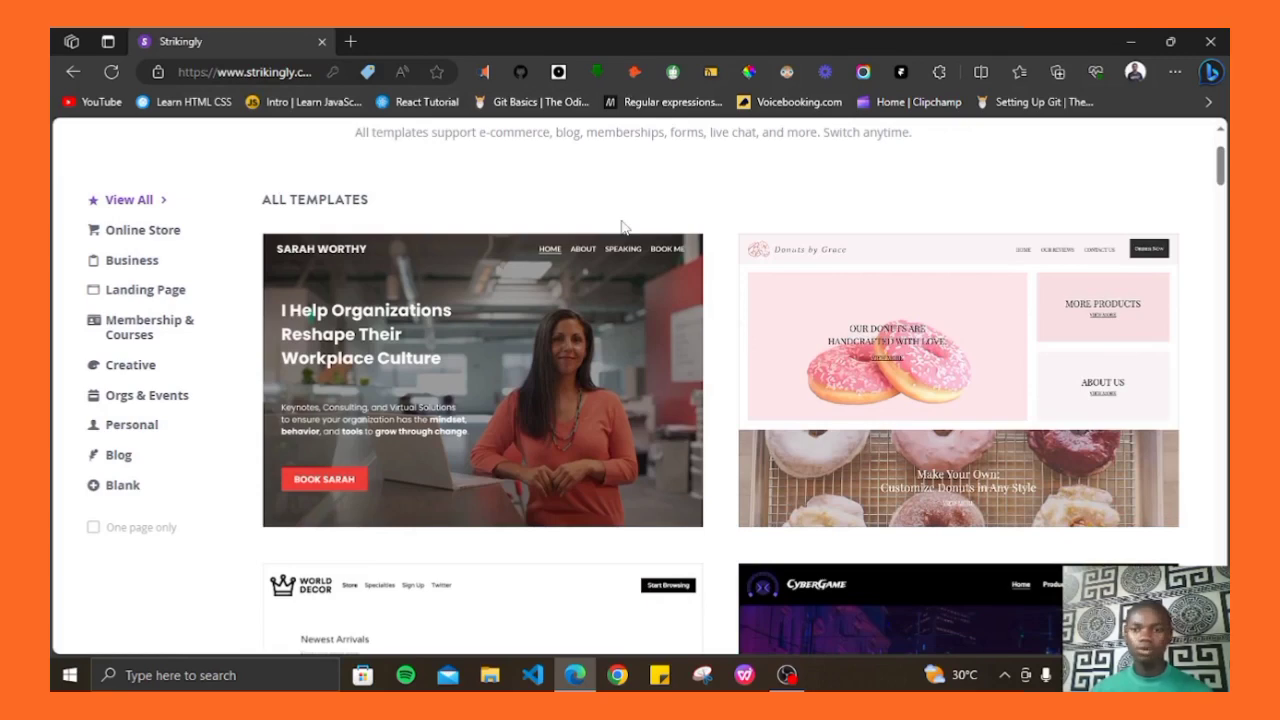
{"action": "left_click_drag", "start_coordinate": [1222, 175], "coordinate": [1222, 215]}
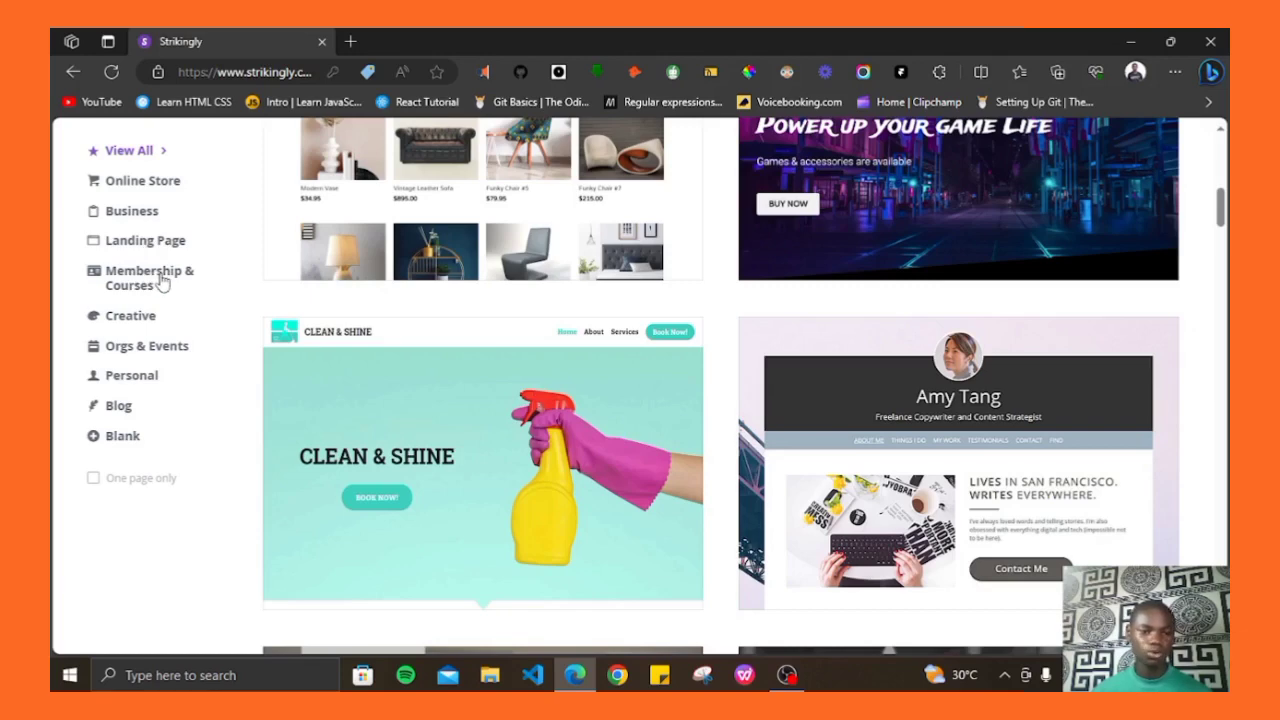
{"action": "left_click", "coordinate": [134, 216]}
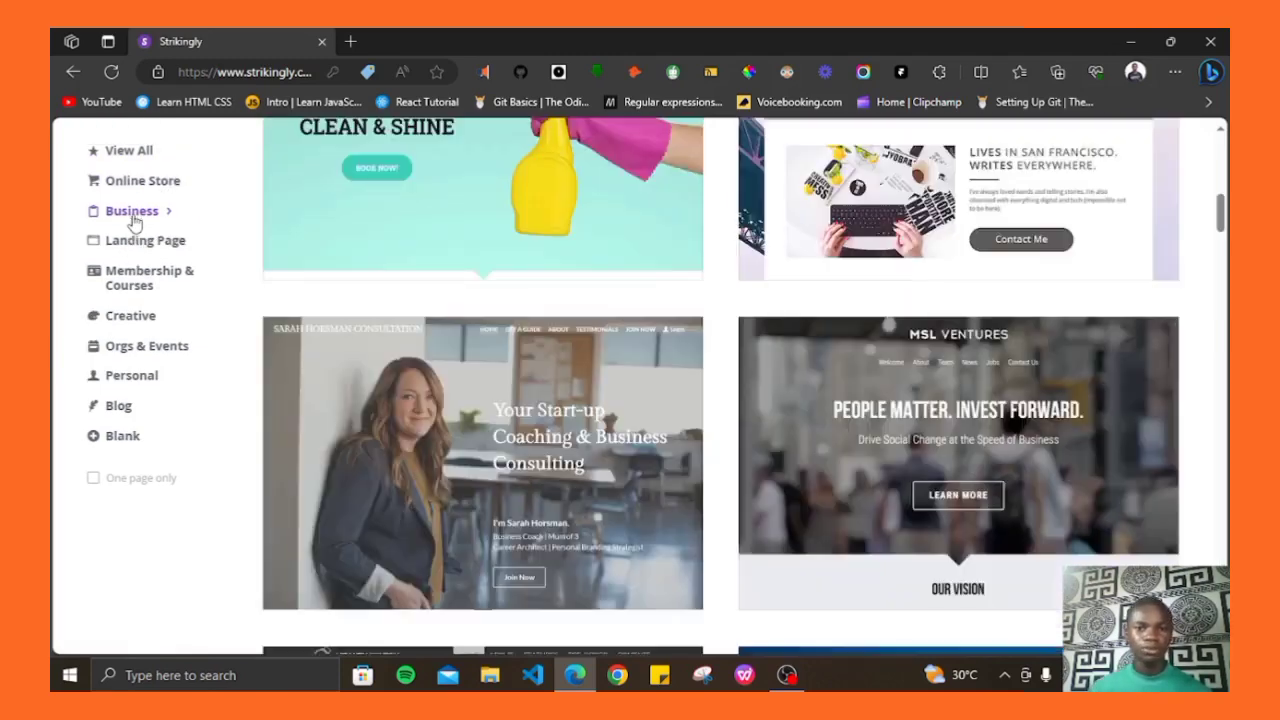
{"action": "left_click_drag", "start_coordinate": [1222, 213], "coordinate": [1224, 322]}
{"action": "scroll", "coordinate": [454, 428], "scroll_direction": "down", "scroll_amount": 8}
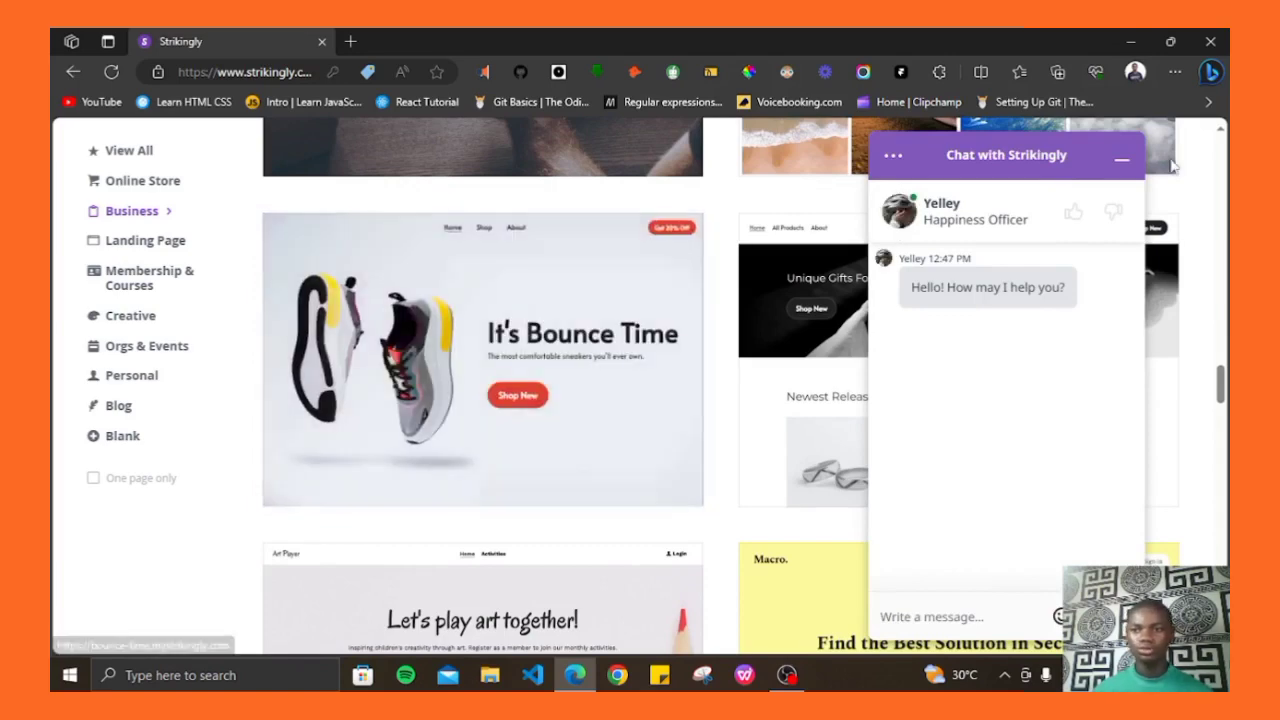
{"action": "left_click", "coordinate": [1123, 167]}
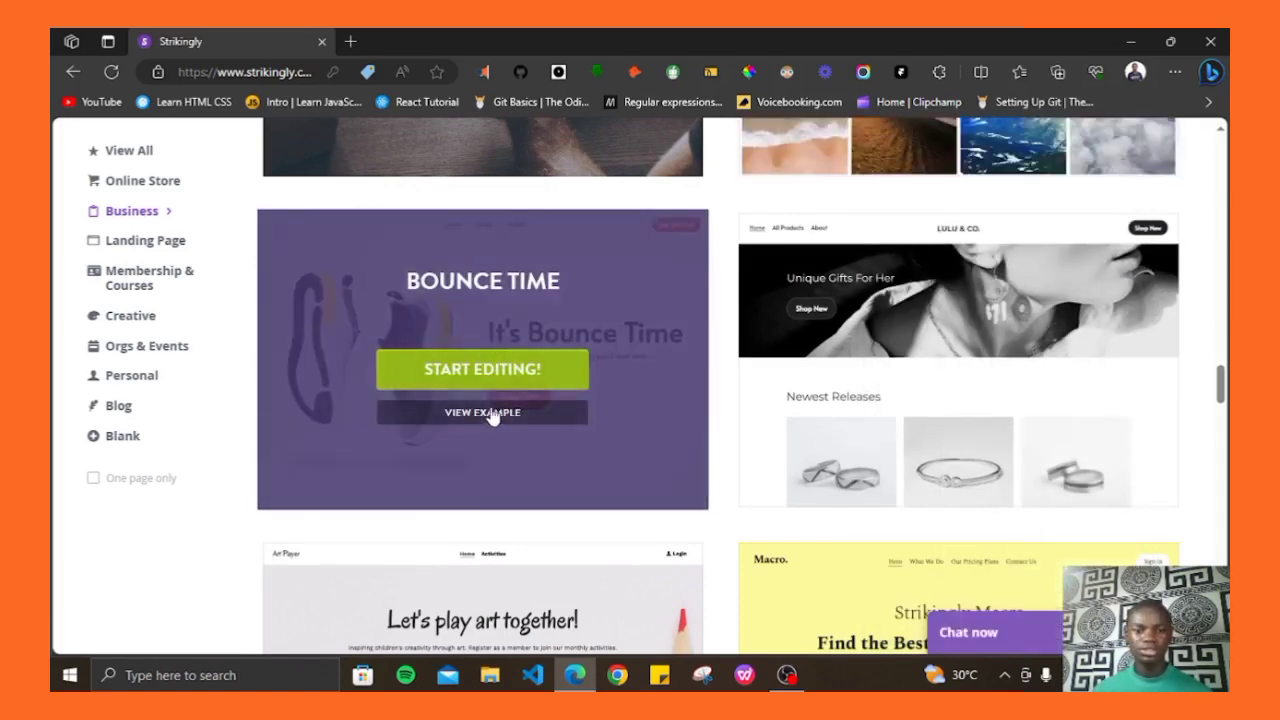
Open the Bounce Time template's example in a new tab, look through its home page, and return to the Strikingly tab.
{"action": "right_click", "coordinate": [503, 420]}
{"action": "left_click", "coordinate": [589, 60]}
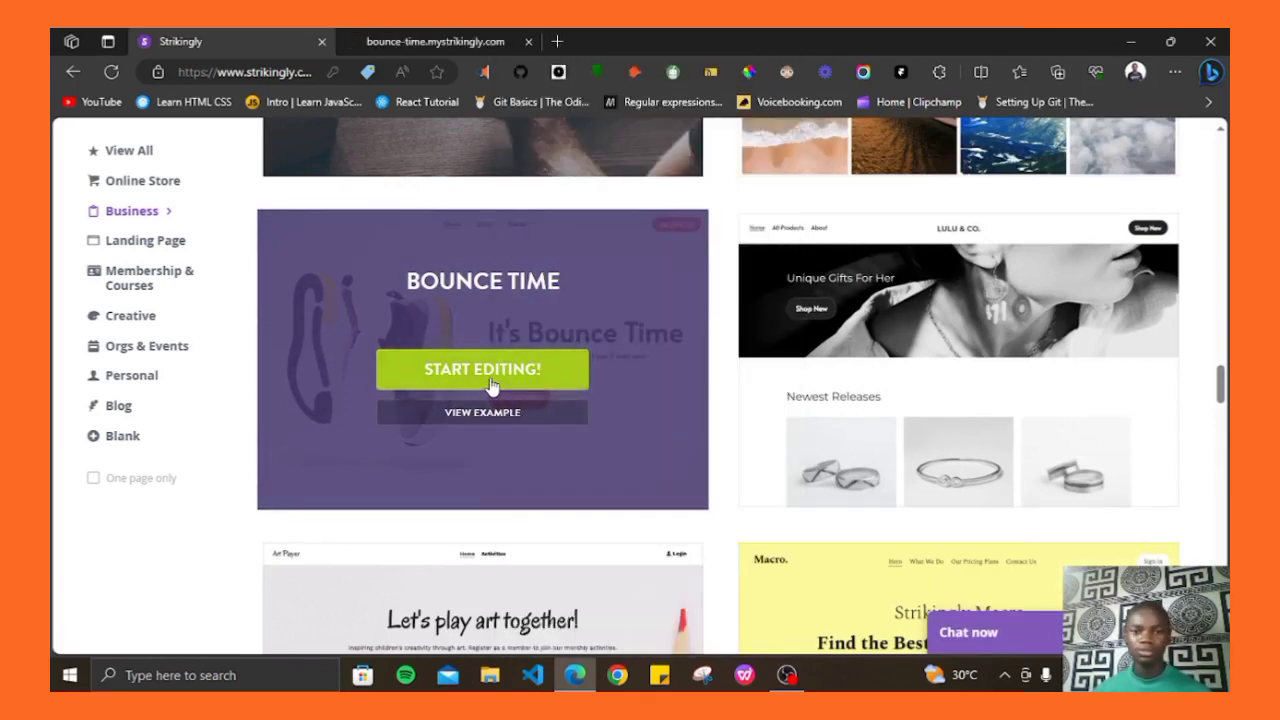
{"action": "left_click", "coordinate": [400, 38]}
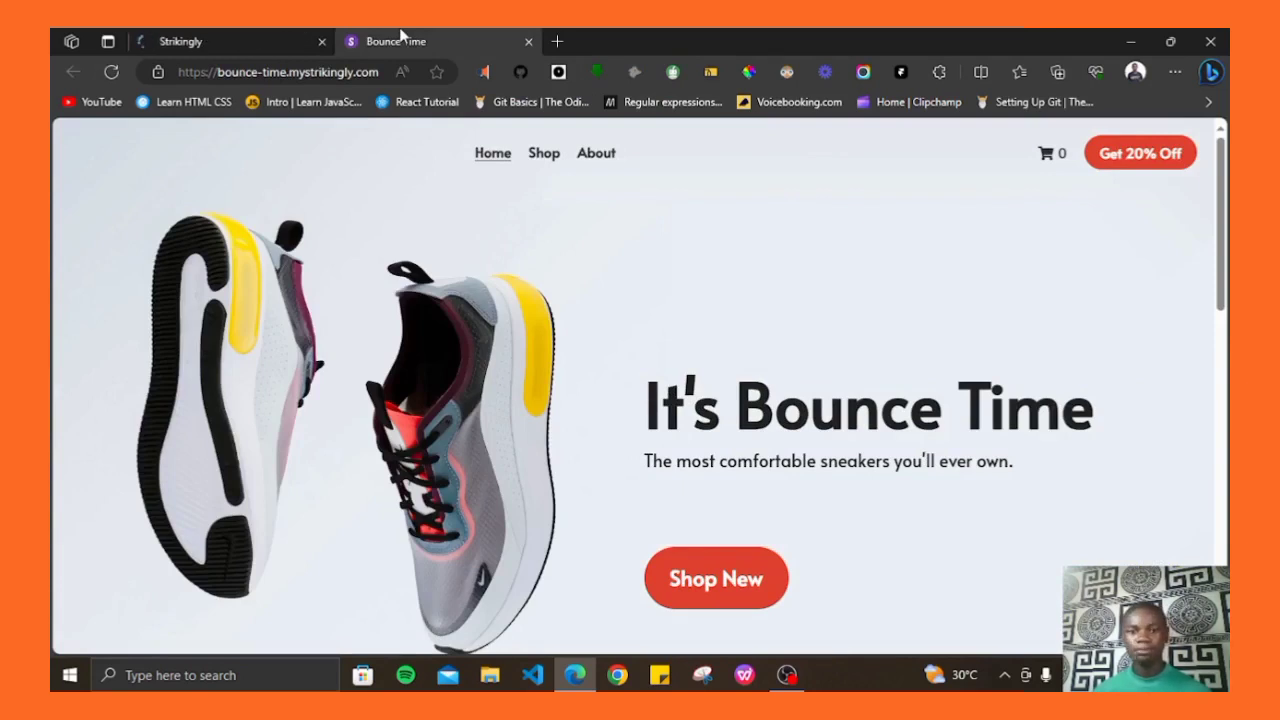
{"action": "scroll", "coordinate": [1204, 178], "scroll_direction": "down", "scroll_amount": 3}
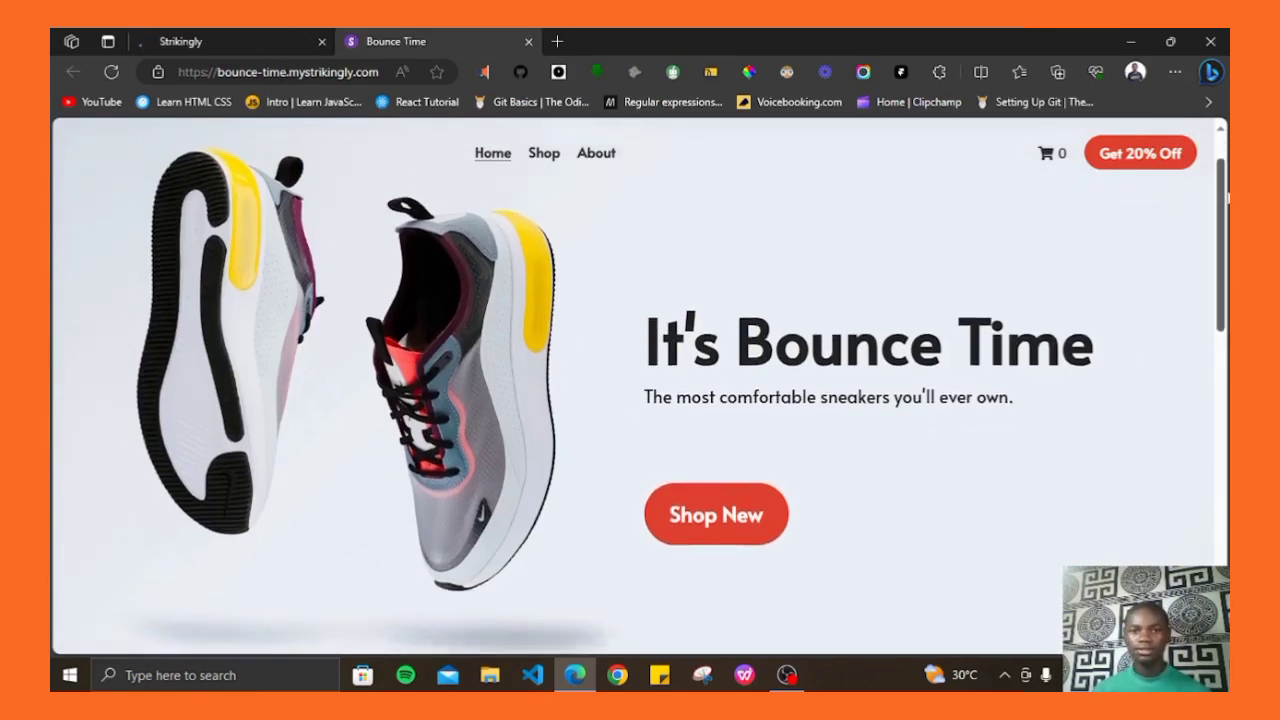
{"action": "scroll", "coordinate": [1224, 404], "scroll_direction": "down", "scroll_amount": 5}
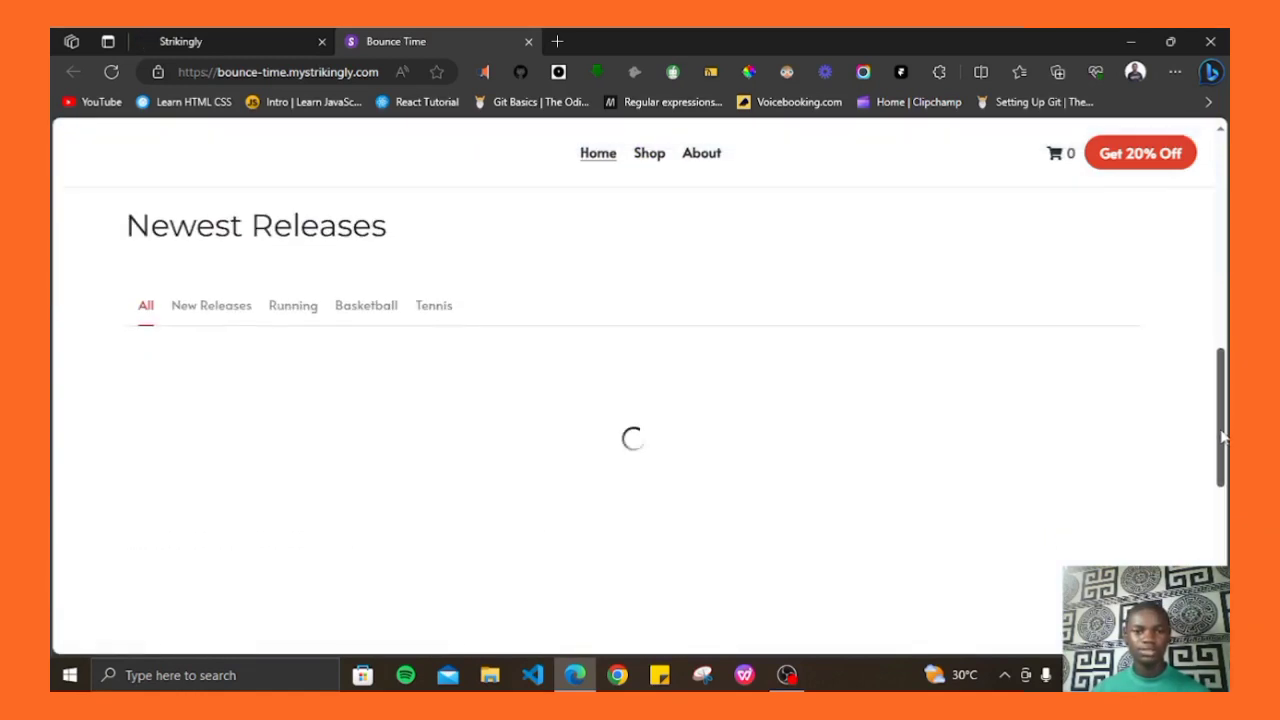
{"action": "left_click_drag", "start_coordinate": [1222, 445], "coordinate": [1226, 378]}
{"action": "scroll", "coordinate": [547, 287], "scroll_direction": "down", "scroll_amount": 3}
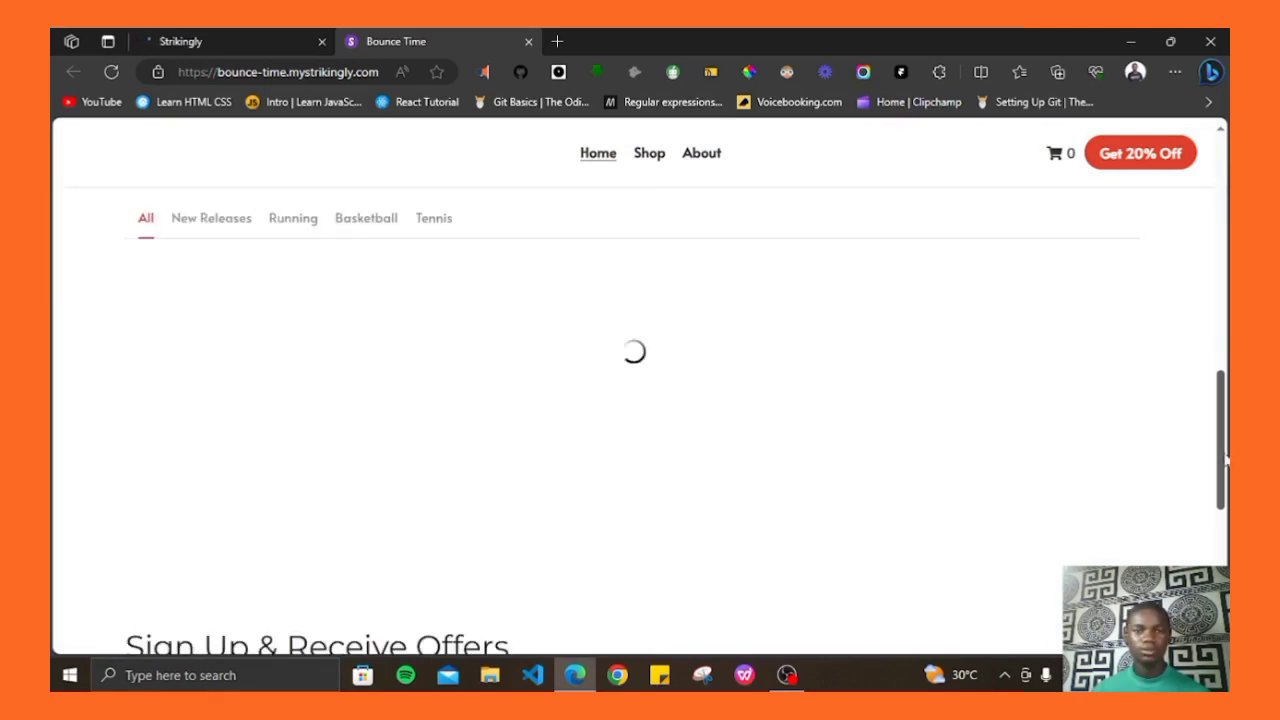
{"action": "left_click", "coordinate": [201, 37]}
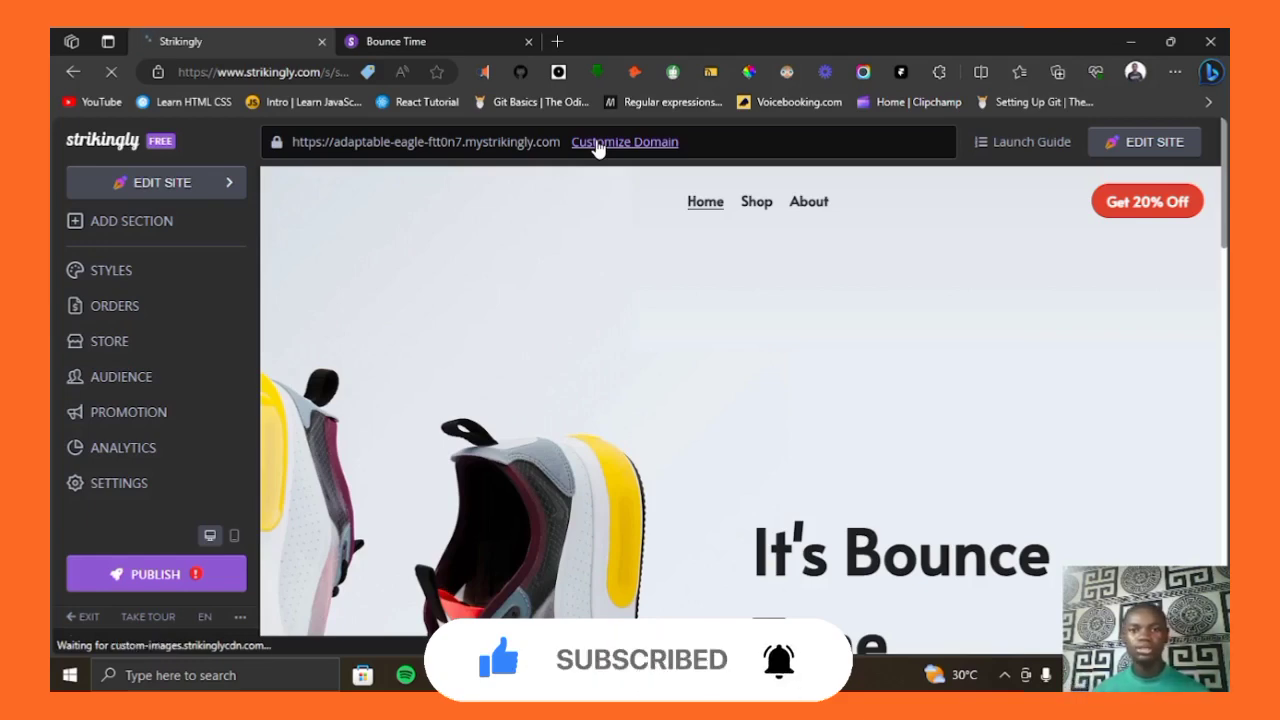
Open the site's domain settings and replace the Strikingly URL's subdomain with Rockstars.
{"action": "left_click", "coordinate": [597, 143]}
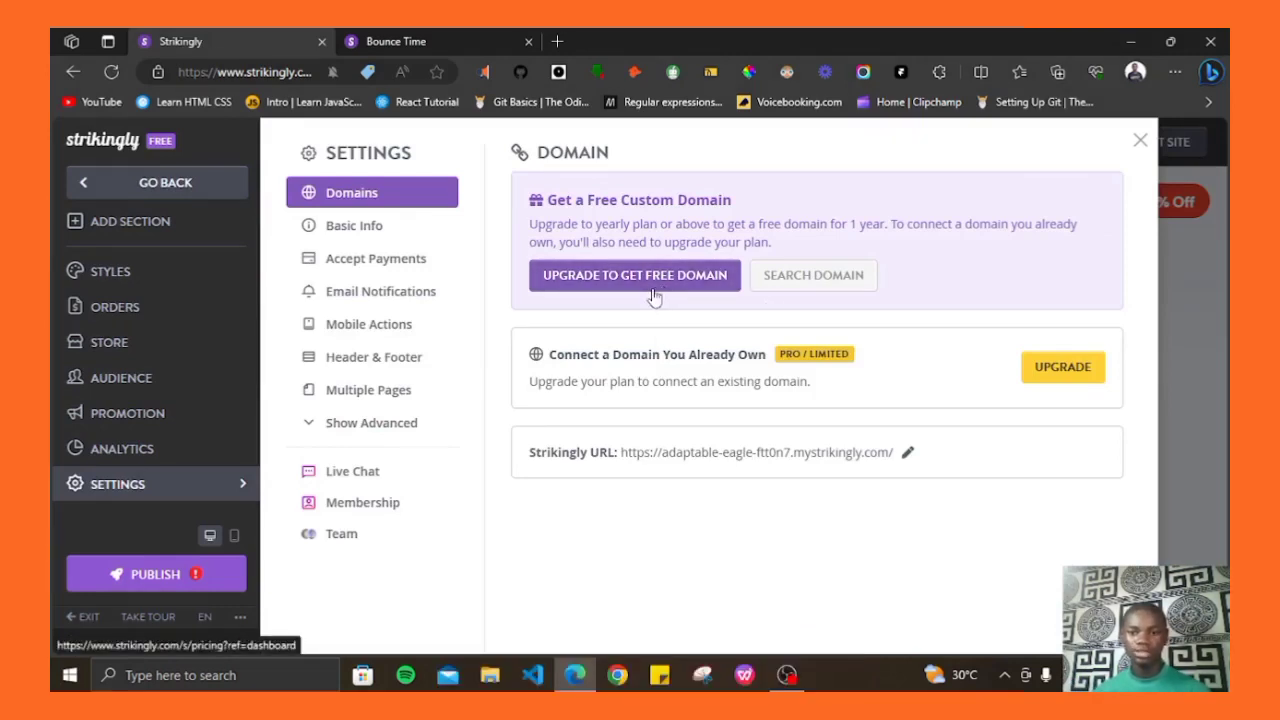
{"action": "left_click", "coordinate": [908, 453]}
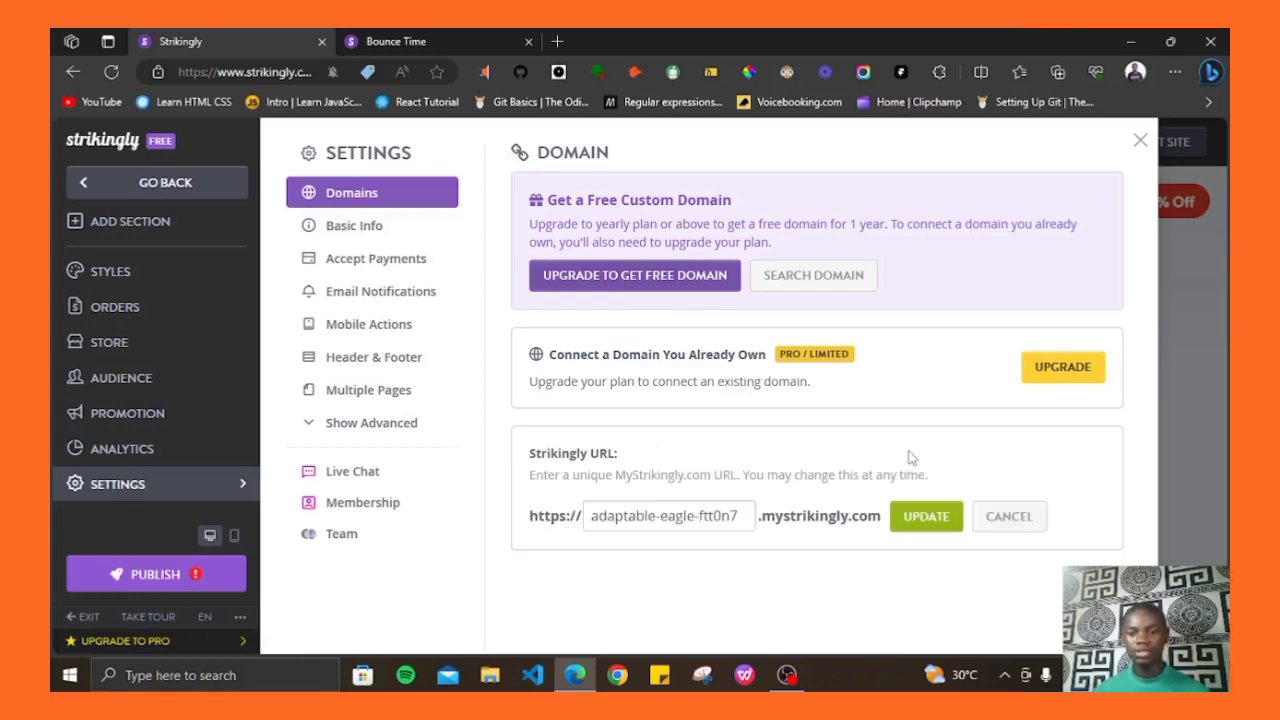
{"action": "left_click", "coordinate": [662, 517]}
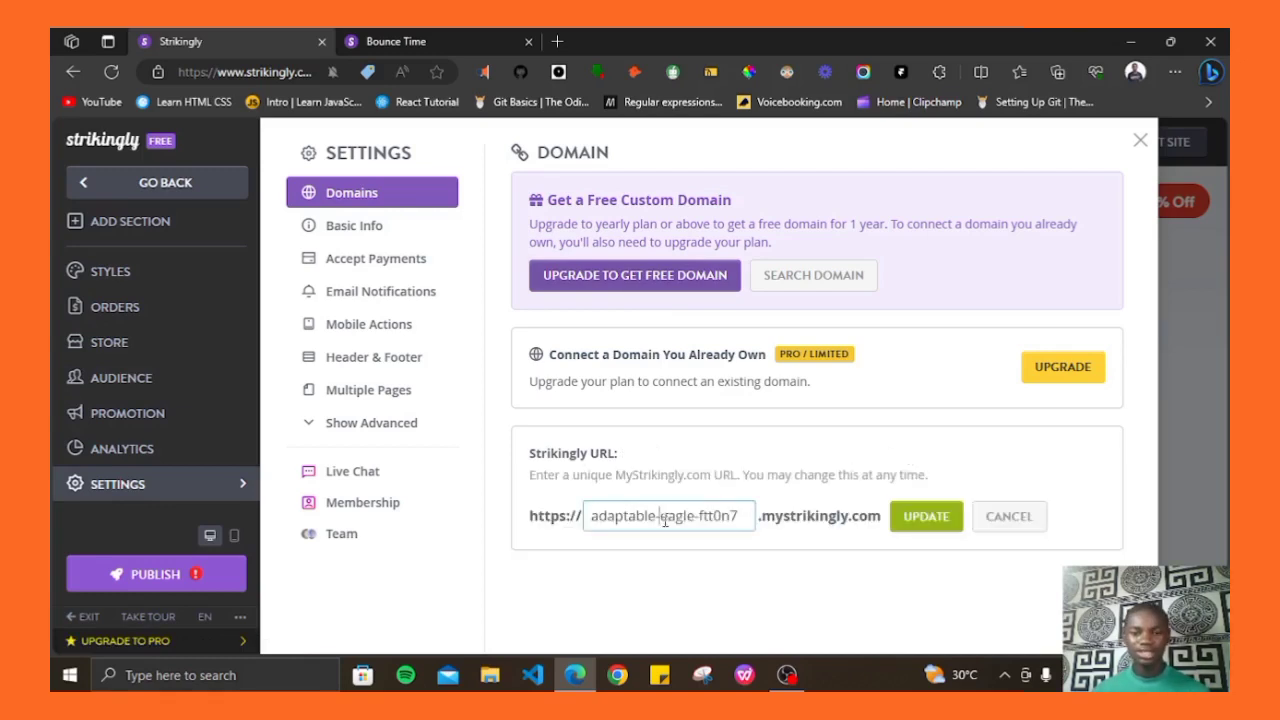
{"action": "key", "text": "ctrl+a"}
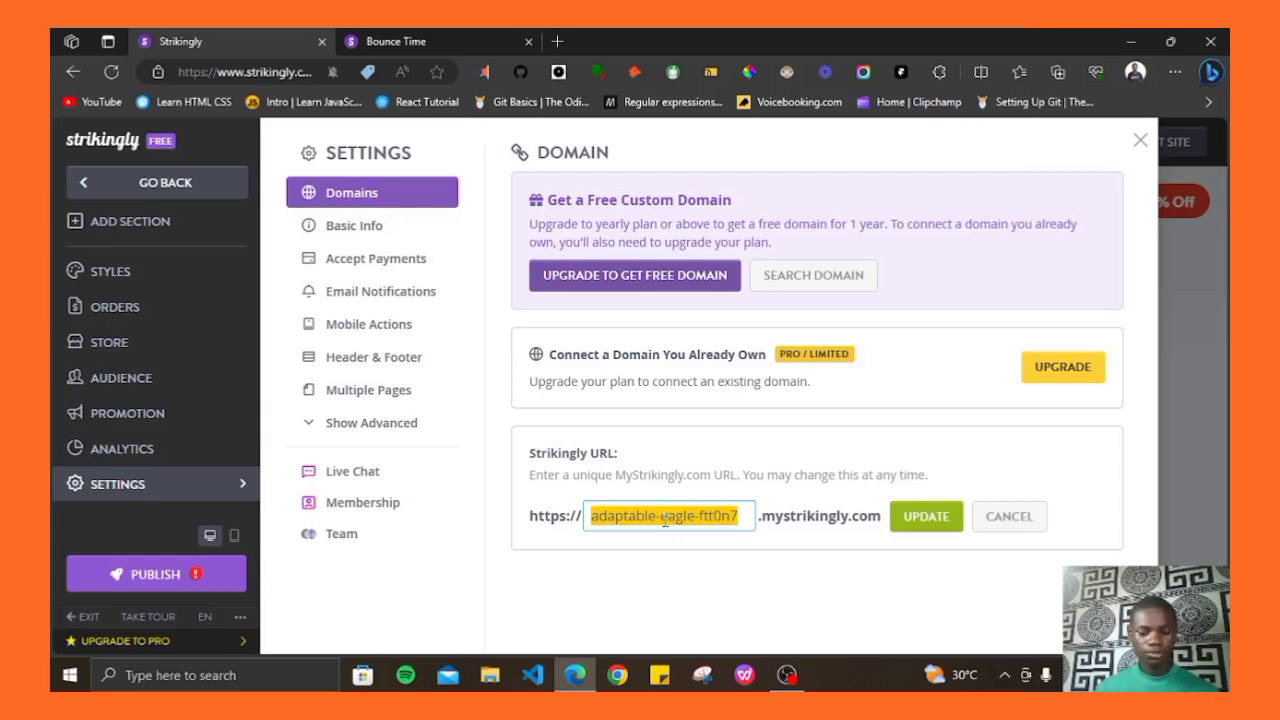
{"action": "type", "text": "Ro"}
{"action": "type", "text": "ck"}
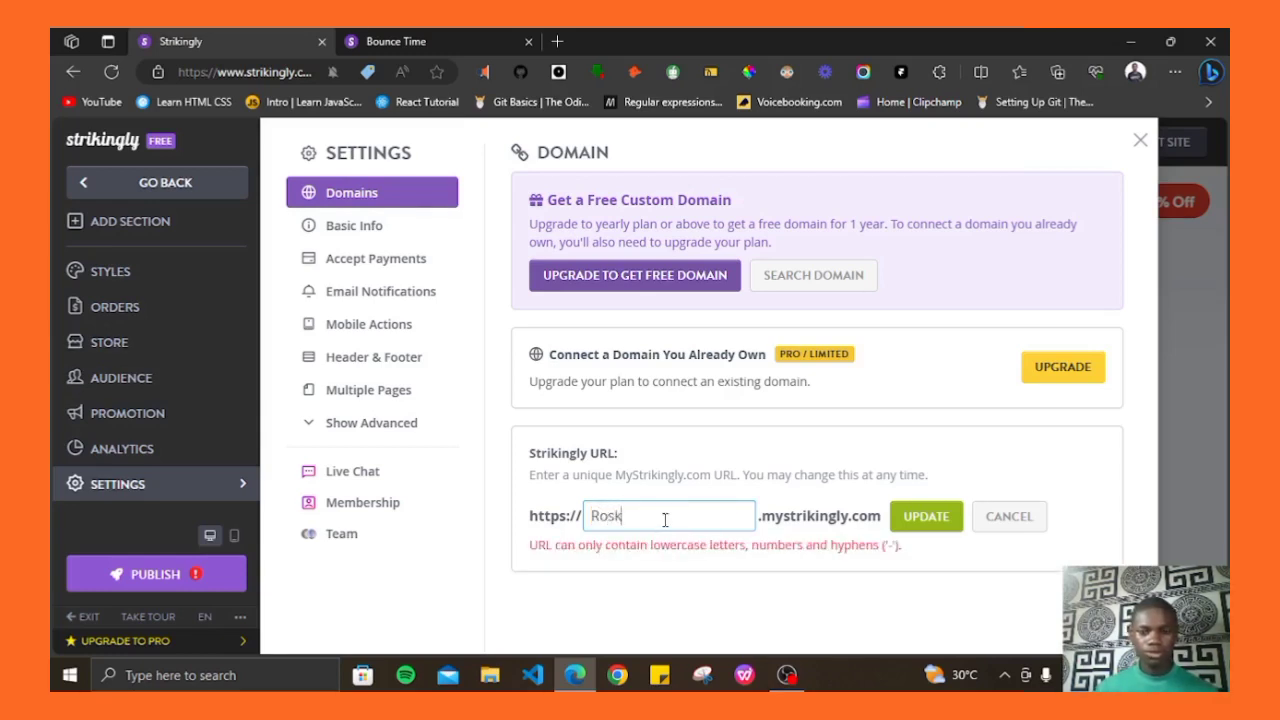
{"action": "key", "text": "BackSpace"}
{"action": "key", "text": "BackSpace"}
{"action": "type", "text": "ckstarts"}
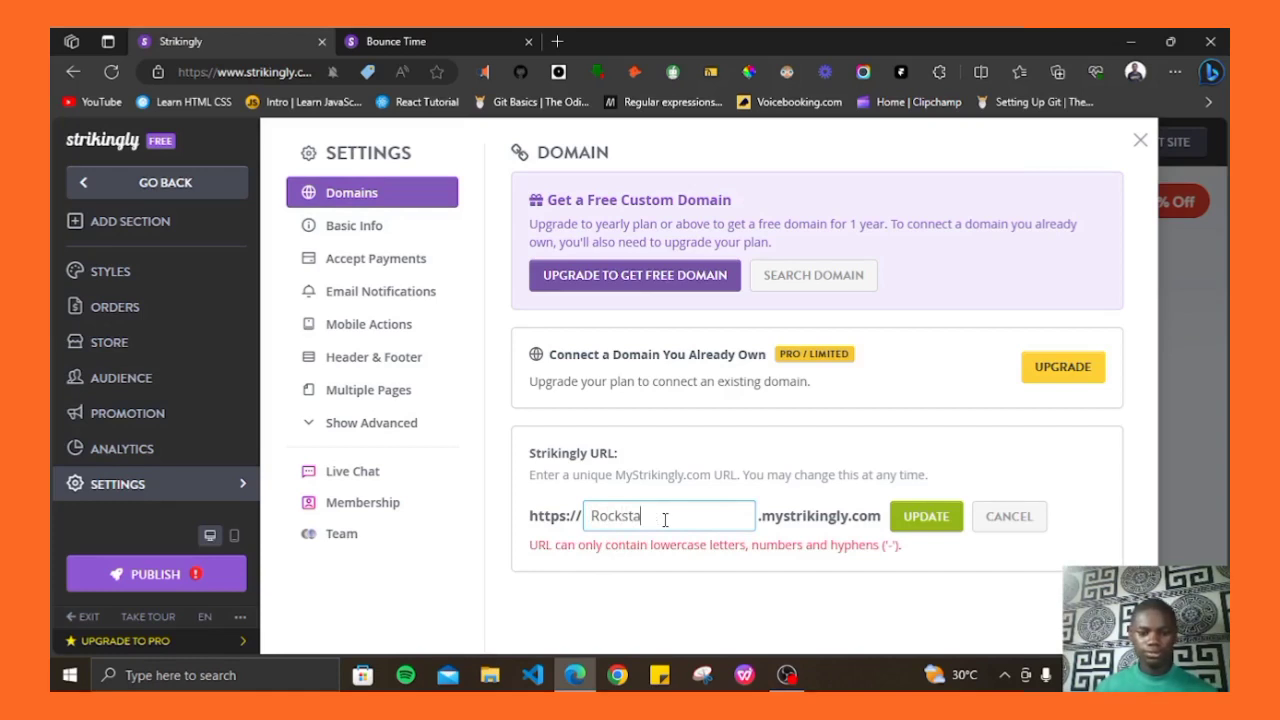
{"action": "type", "text": "rs"}
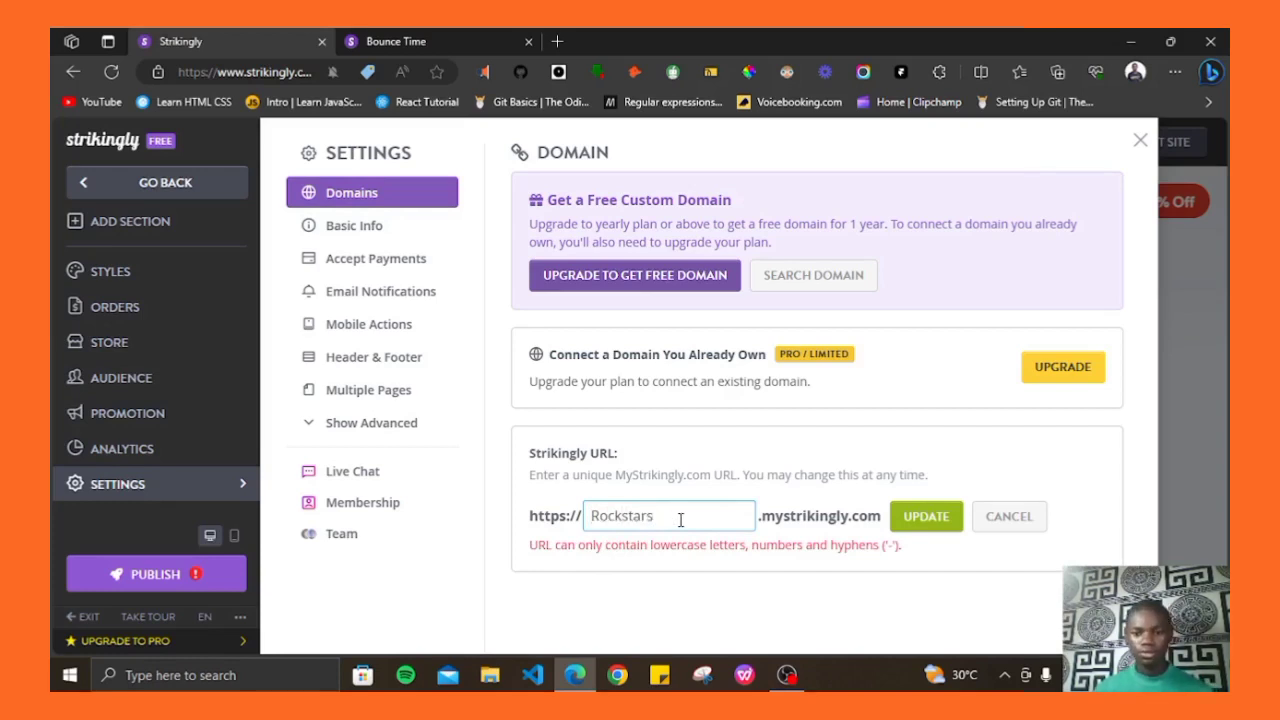
Change the subdomain to lowercase rockstars and try to update the Strikingly URL.
{"action": "left_click", "coordinate": [595, 515]}
{"action": "key", "text": "BackSpace"}
{"action": "type", "text": "r"}
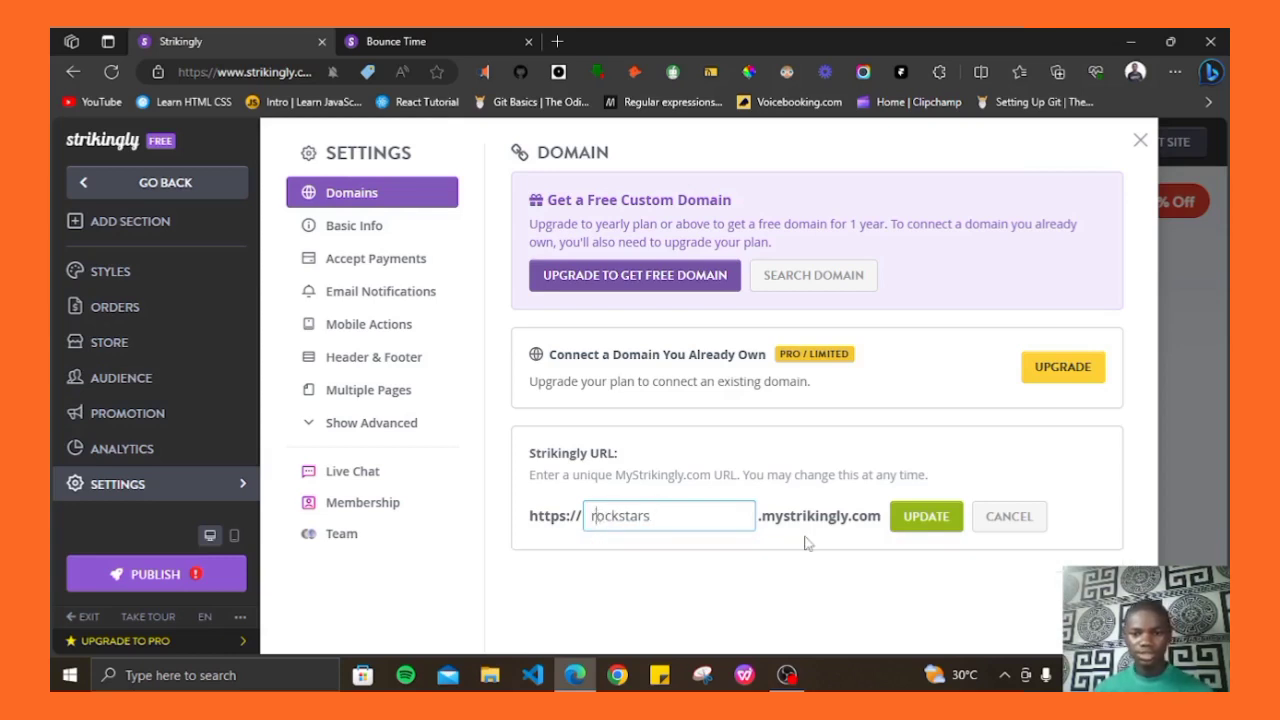
{"action": "left_click", "coordinate": [920, 530]}
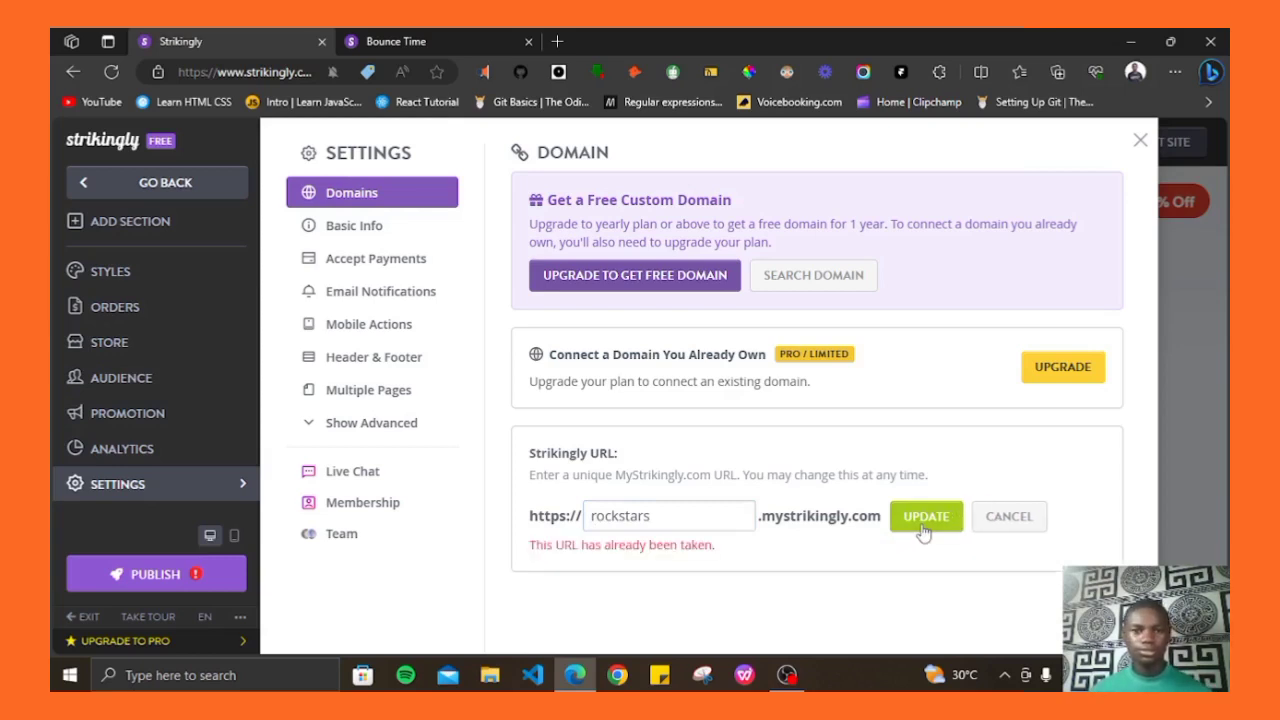
Extend the subdomain to rockstarshoes, update the Strikingly URL, and close the settings.
{"action": "left_click", "coordinate": [667, 521]}
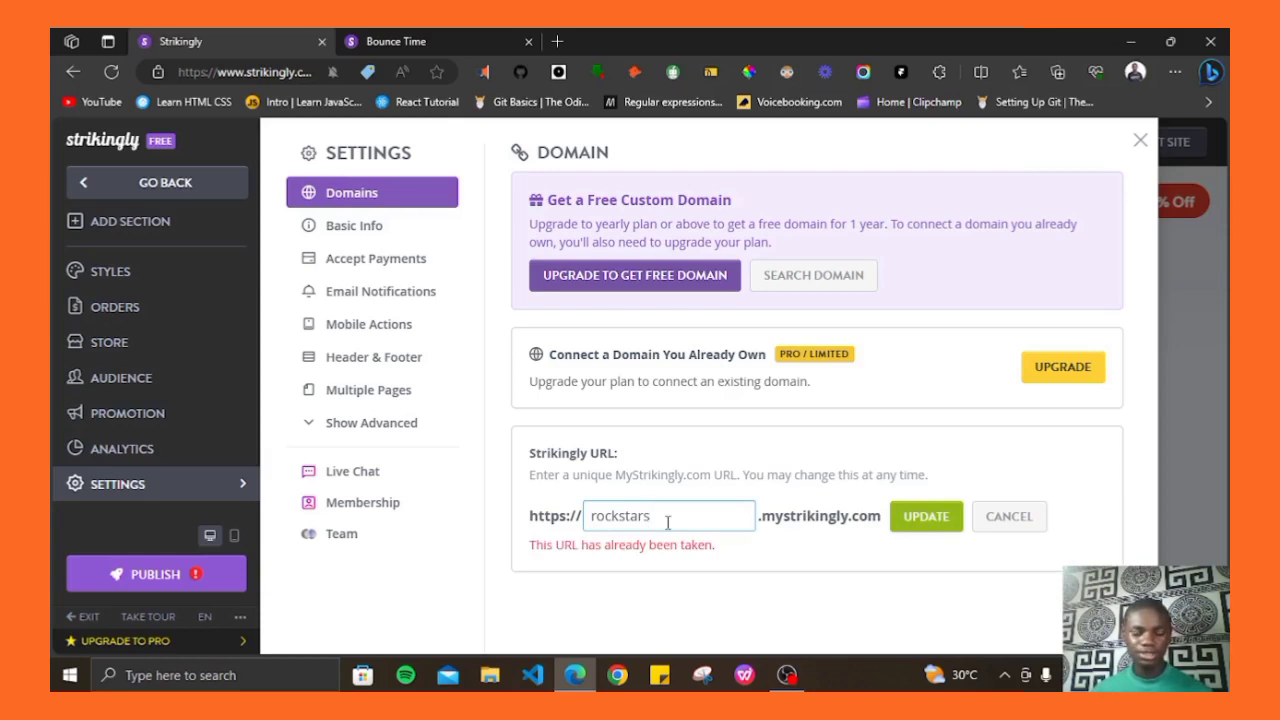
{"action": "type", "text": "h"}
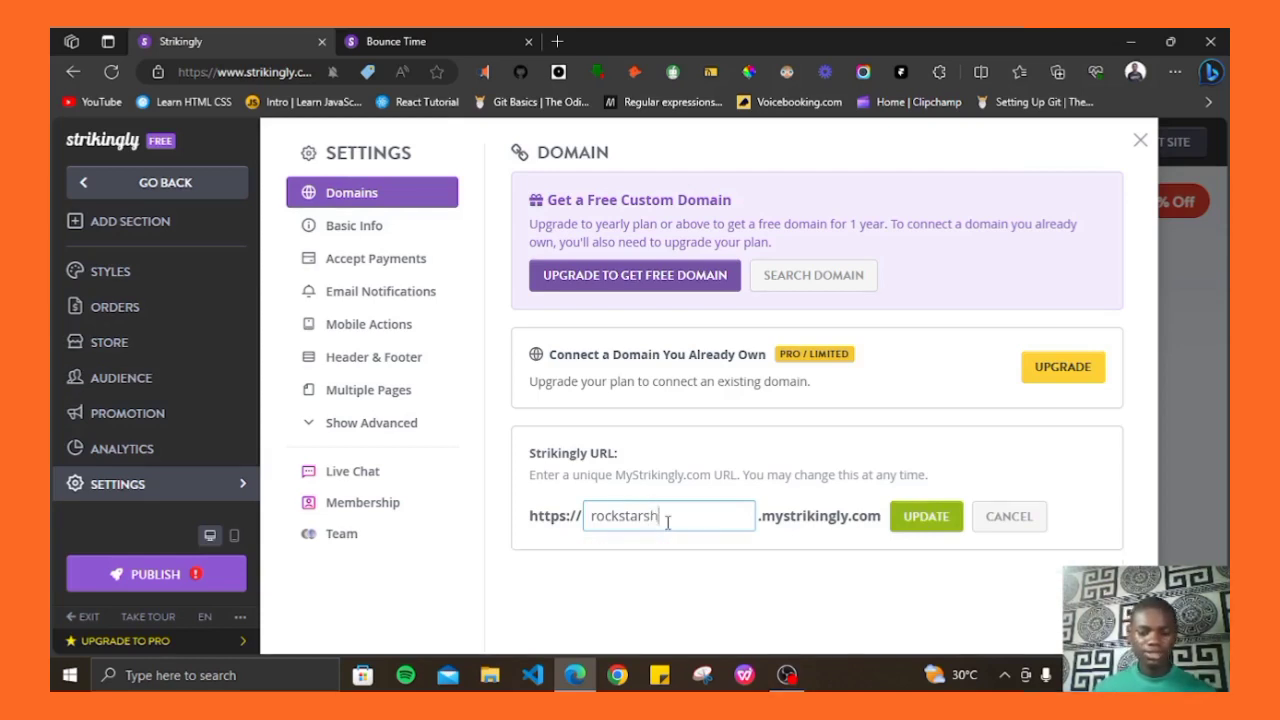
{"action": "type", "text": "oes"}
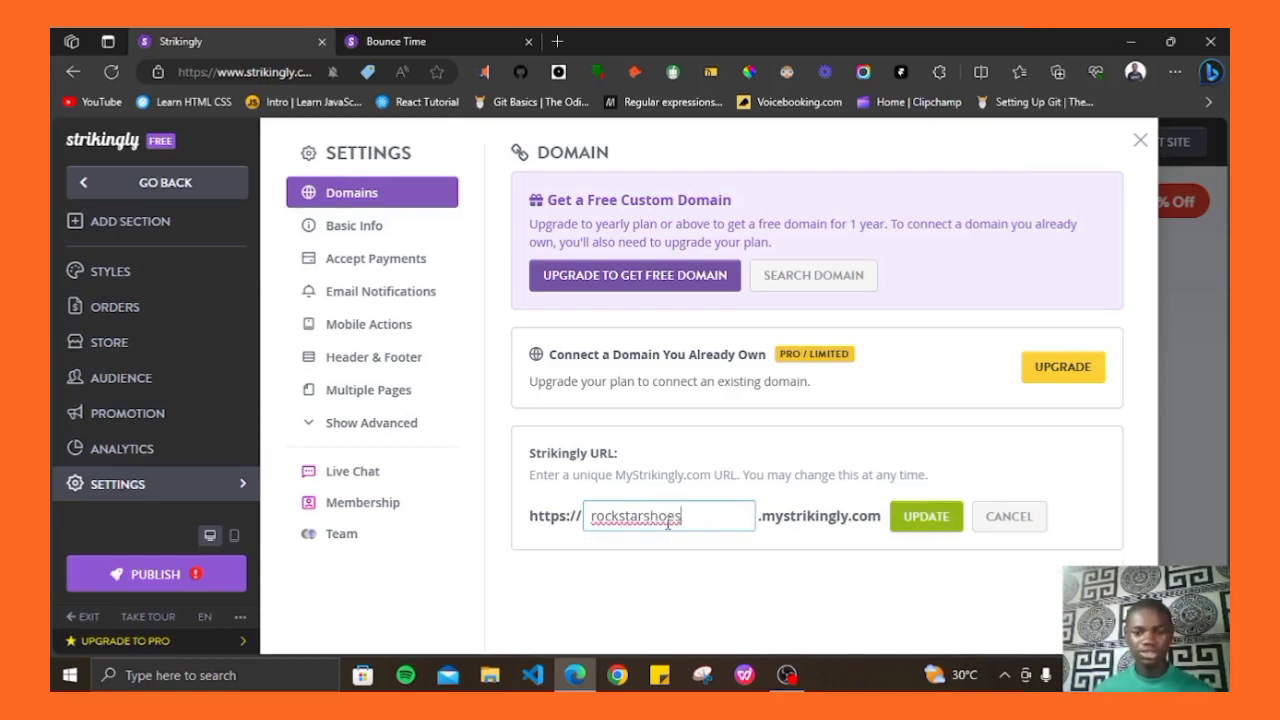
{"action": "left_click", "coordinate": [915, 522]}
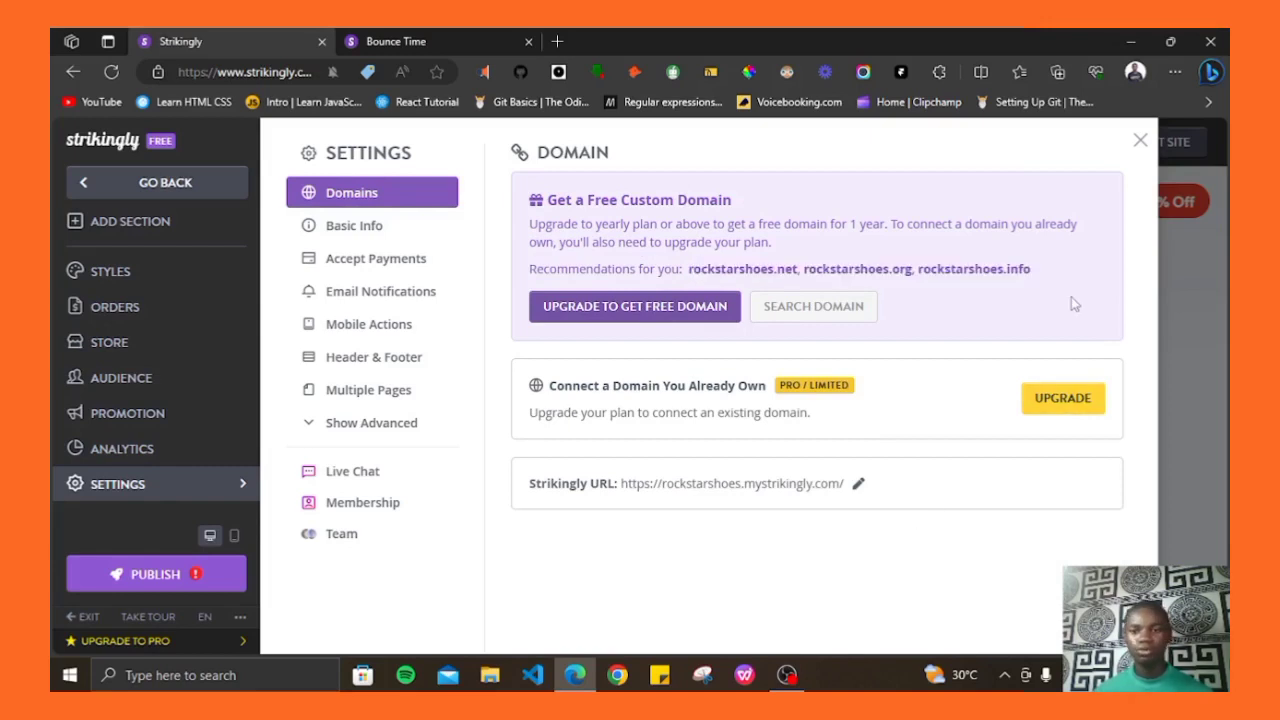
{"action": "left_click", "coordinate": [1141, 143]}
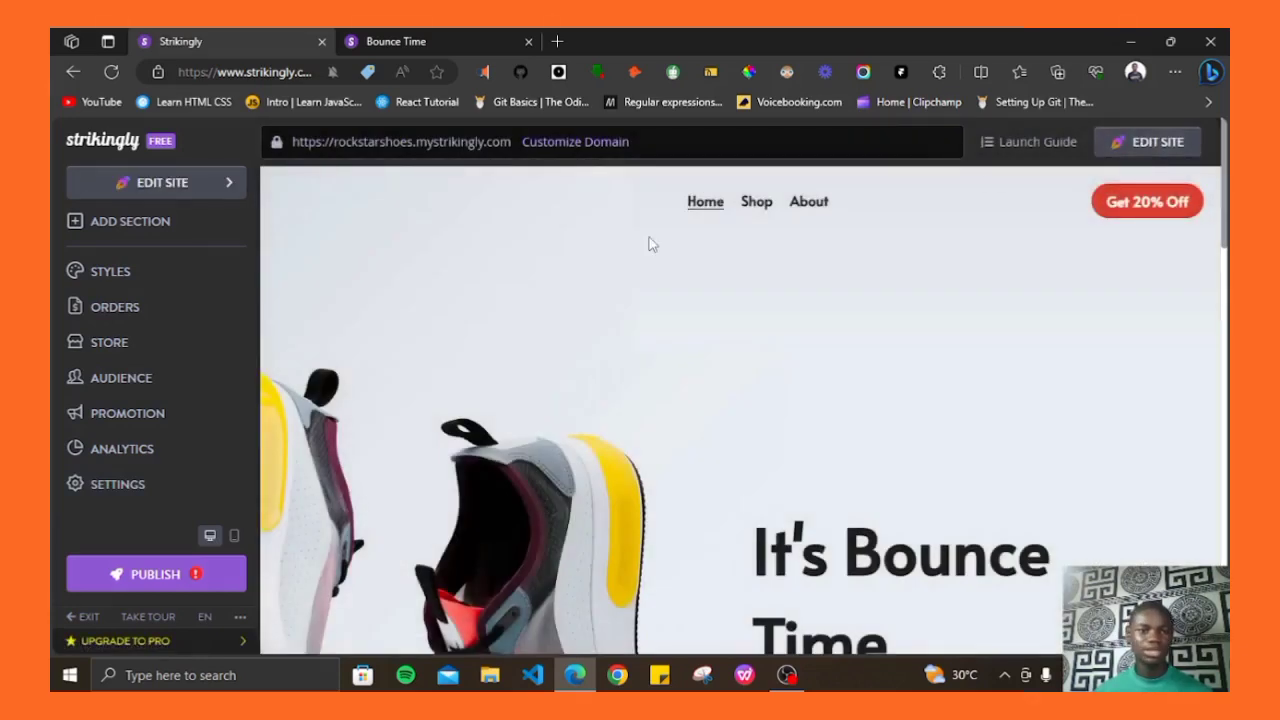
{"action": "left_click", "coordinate": [230, 186]}
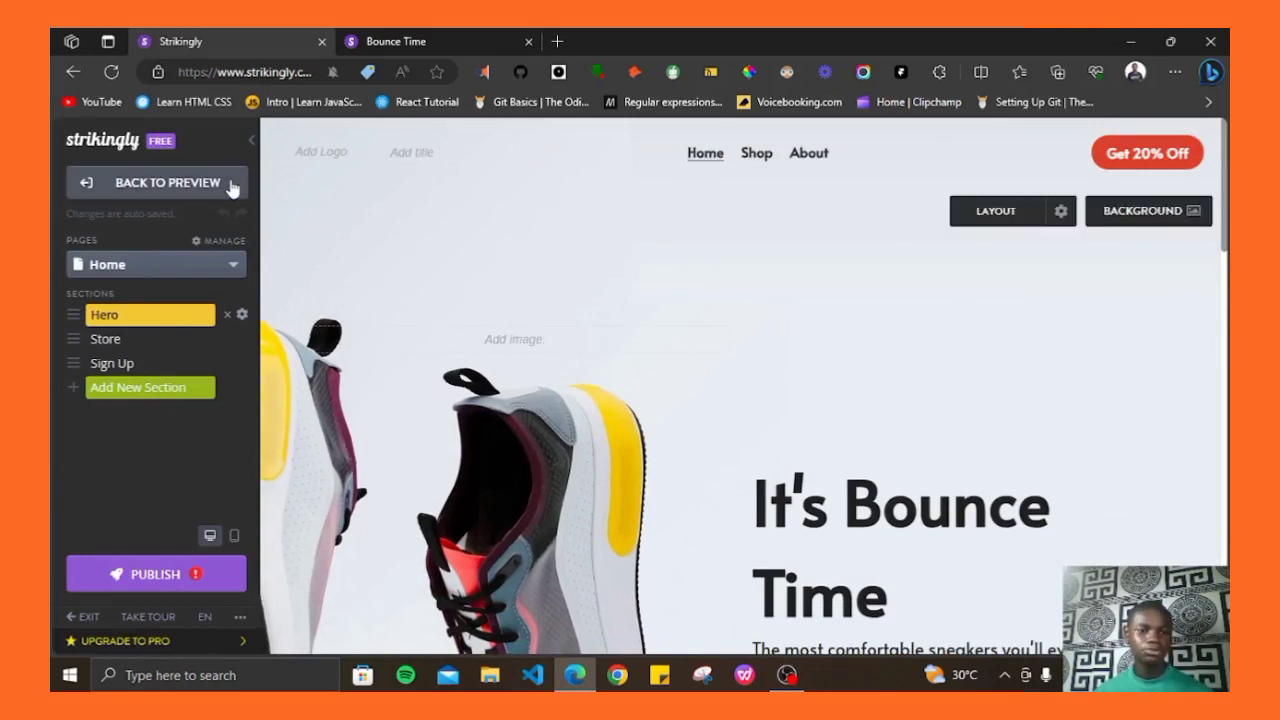
{"action": "left_click", "coordinate": [86, 190]}
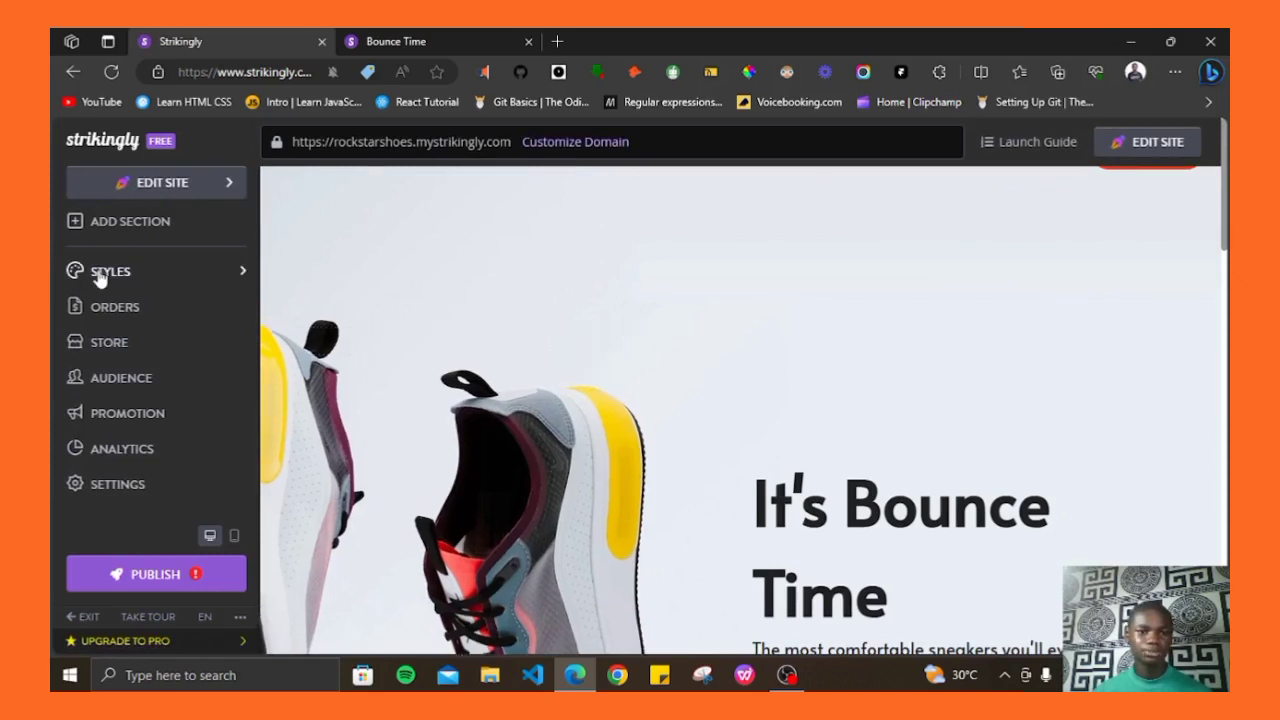
Open the site's style settings, look through the templates available for switching, and return to the style options.
{"action": "left_click", "coordinate": [221, 283]}
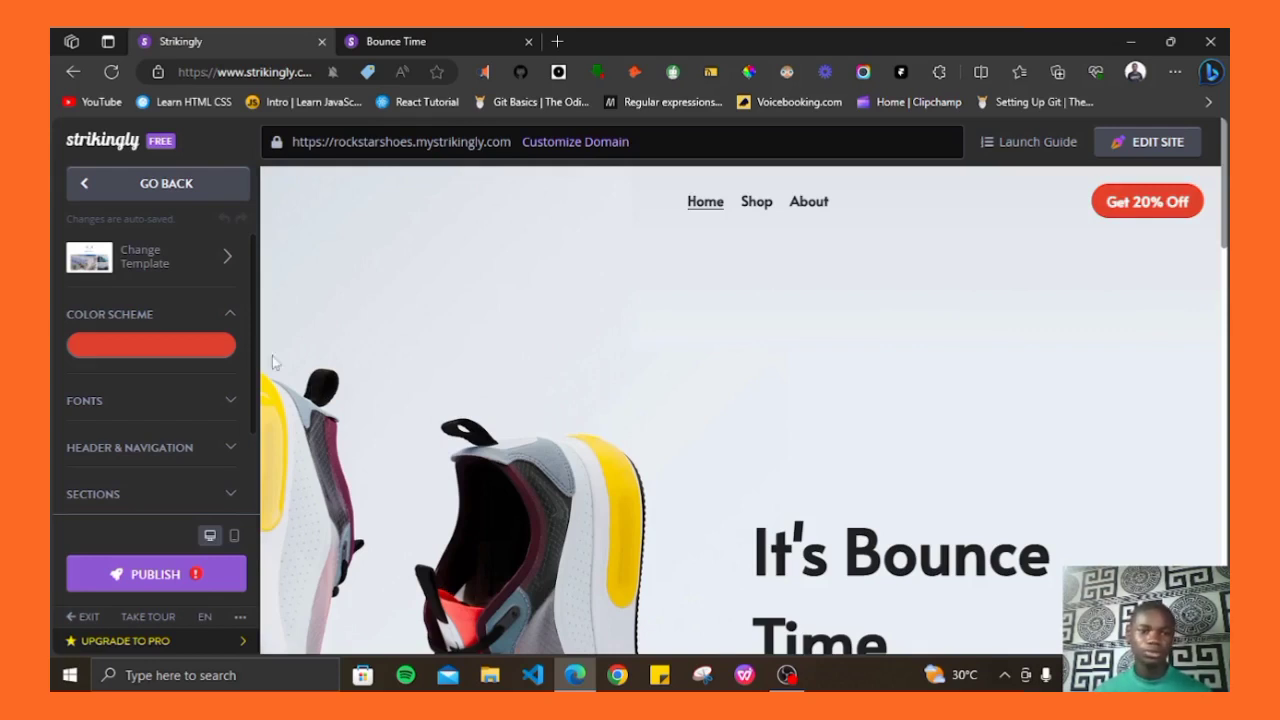
{"action": "left_click", "coordinate": [228, 260]}
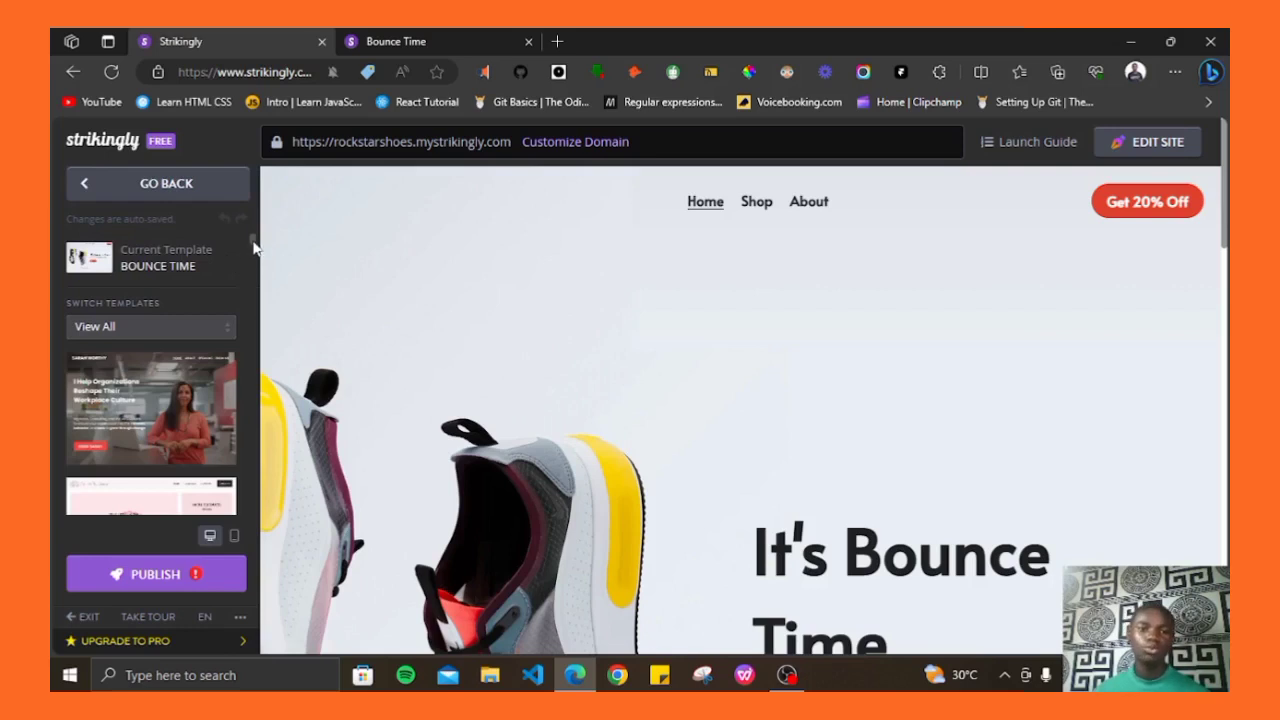
{"action": "left_click_drag", "start_coordinate": [251, 254], "coordinate": [248, 276]}
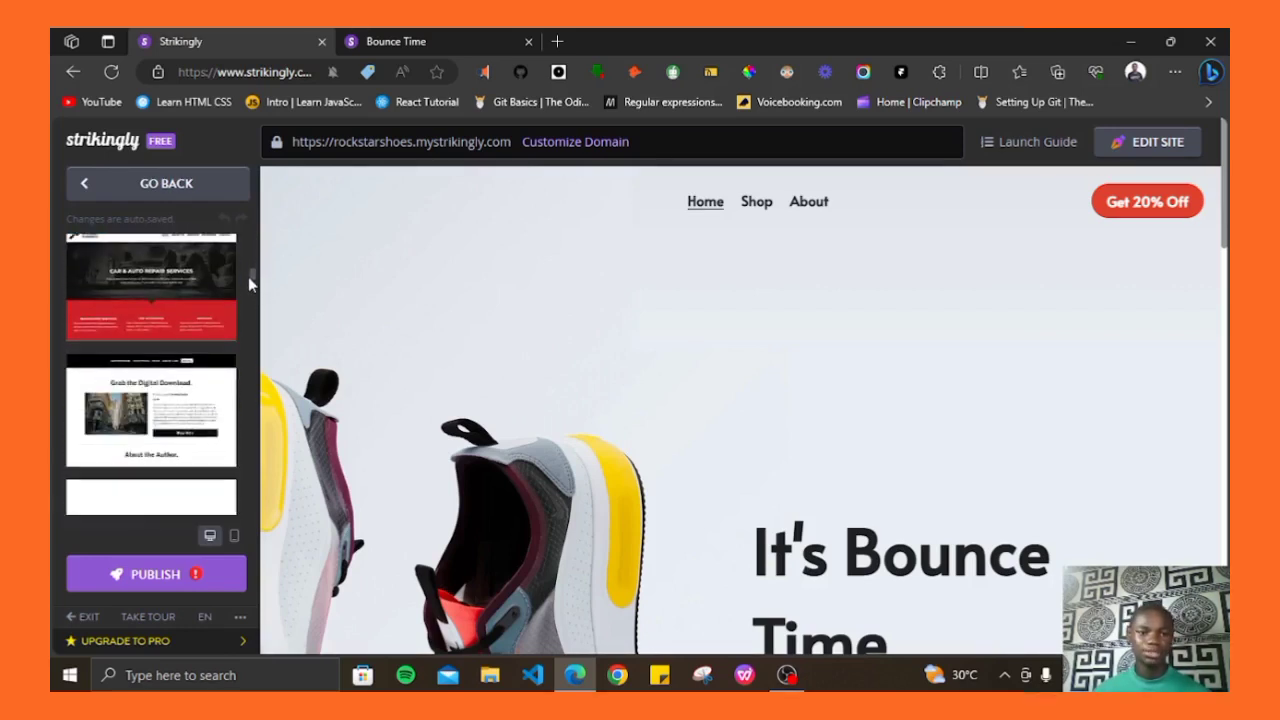
{"action": "left_click", "coordinate": [83, 188]}
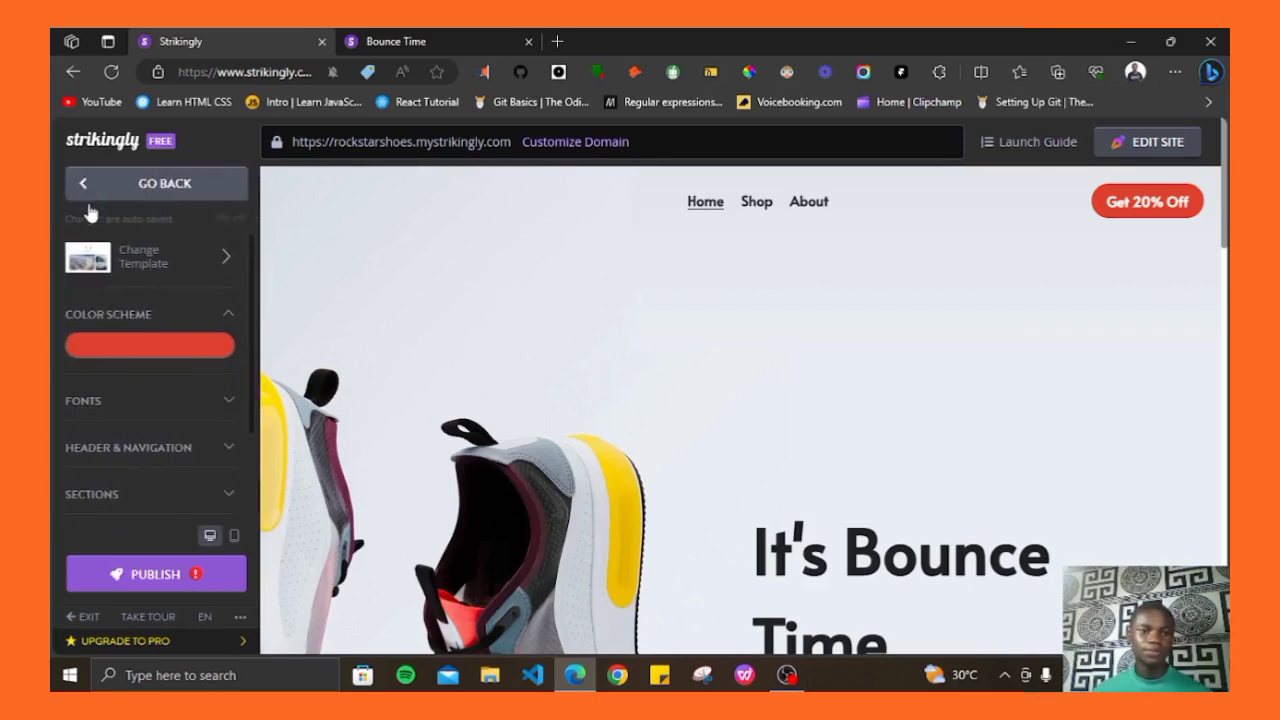
Change the site's color scheme to blue #322EDF and check the new color down the home page.
{"action": "left_click", "coordinate": [226, 345]}
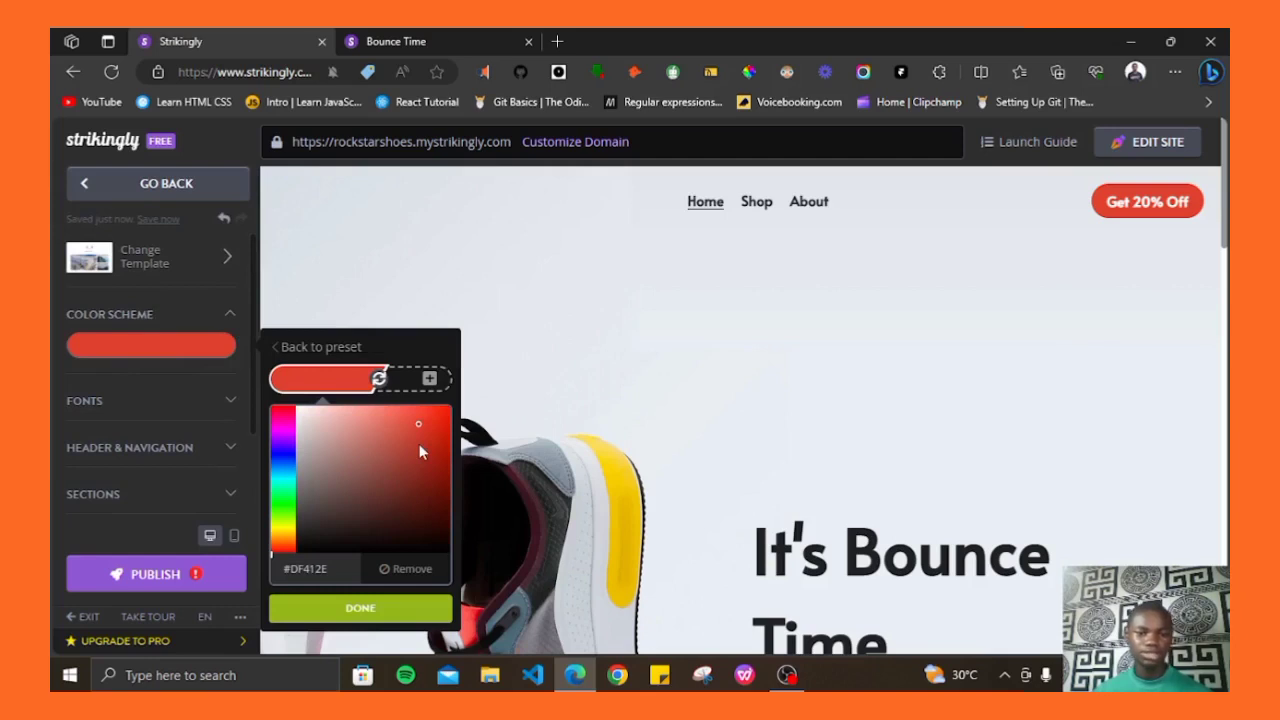
{"action": "left_click", "coordinate": [280, 461]}
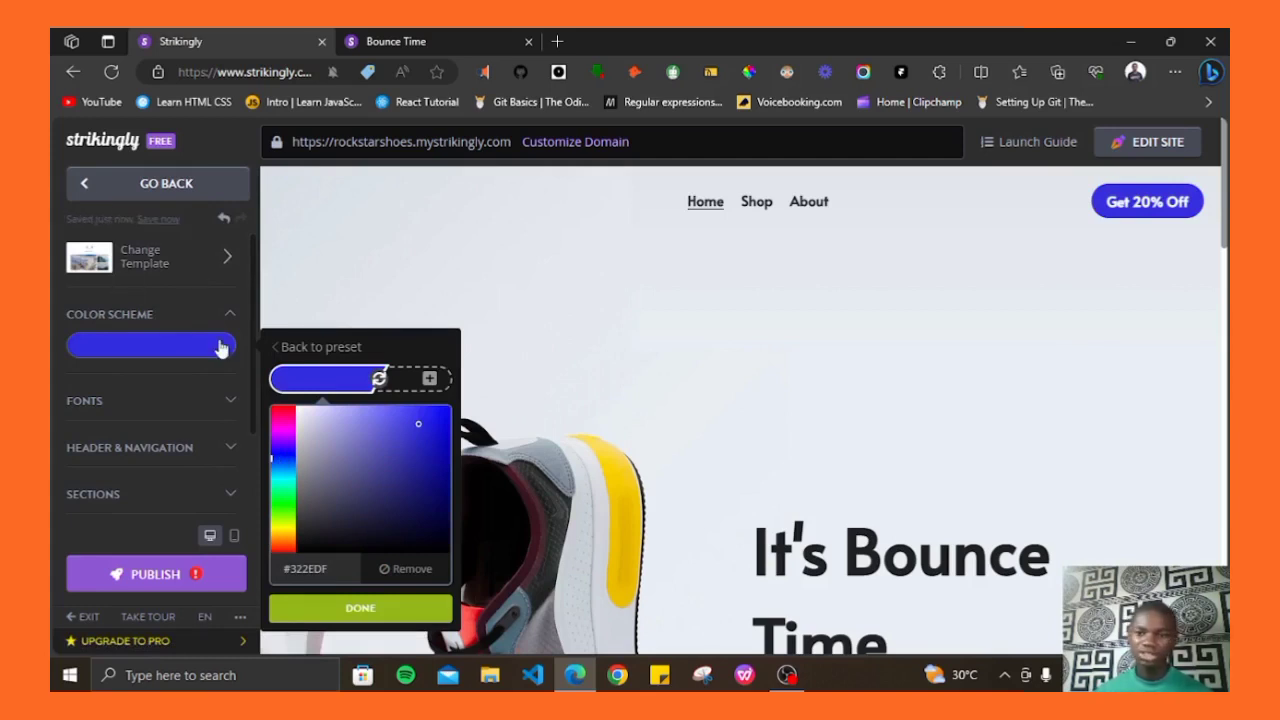
{"action": "scroll", "coordinate": [1226, 212], "scroll_direction": "down", "scroll_amount": 1}
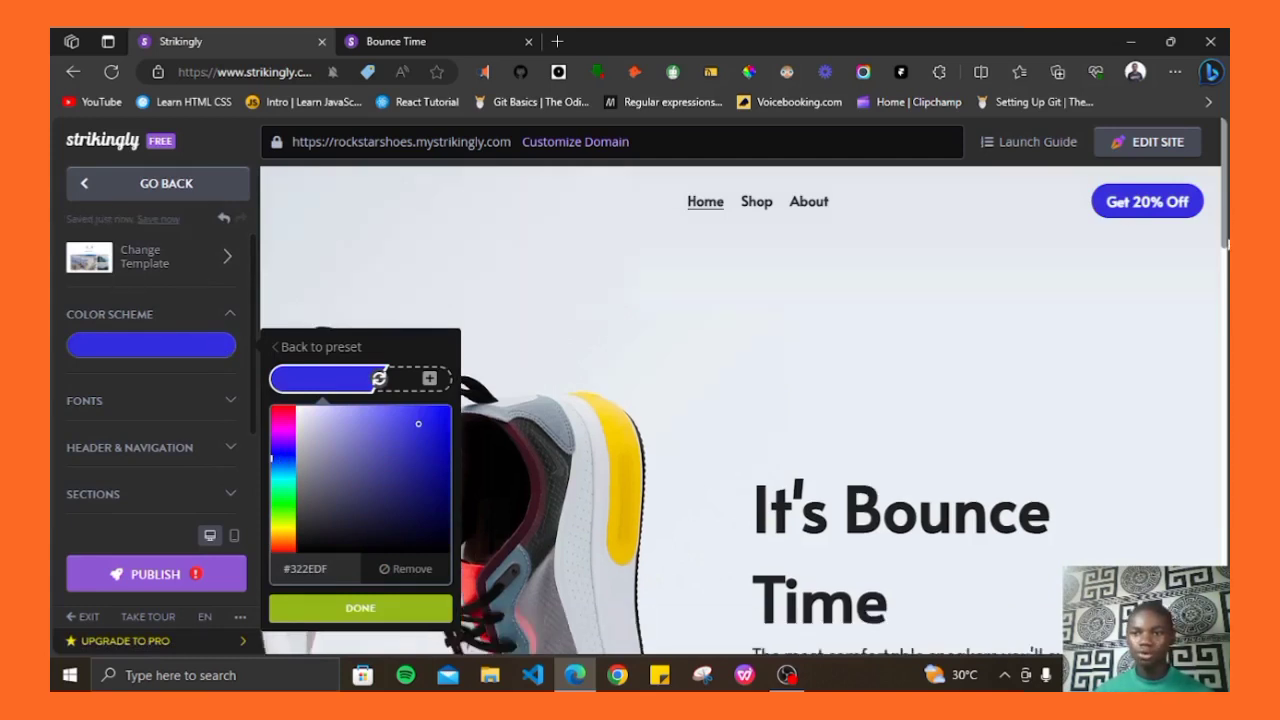
{"action": "left_click_drag", "start_coordinate": [1228, 268], "coordinate": [1216, 534]}
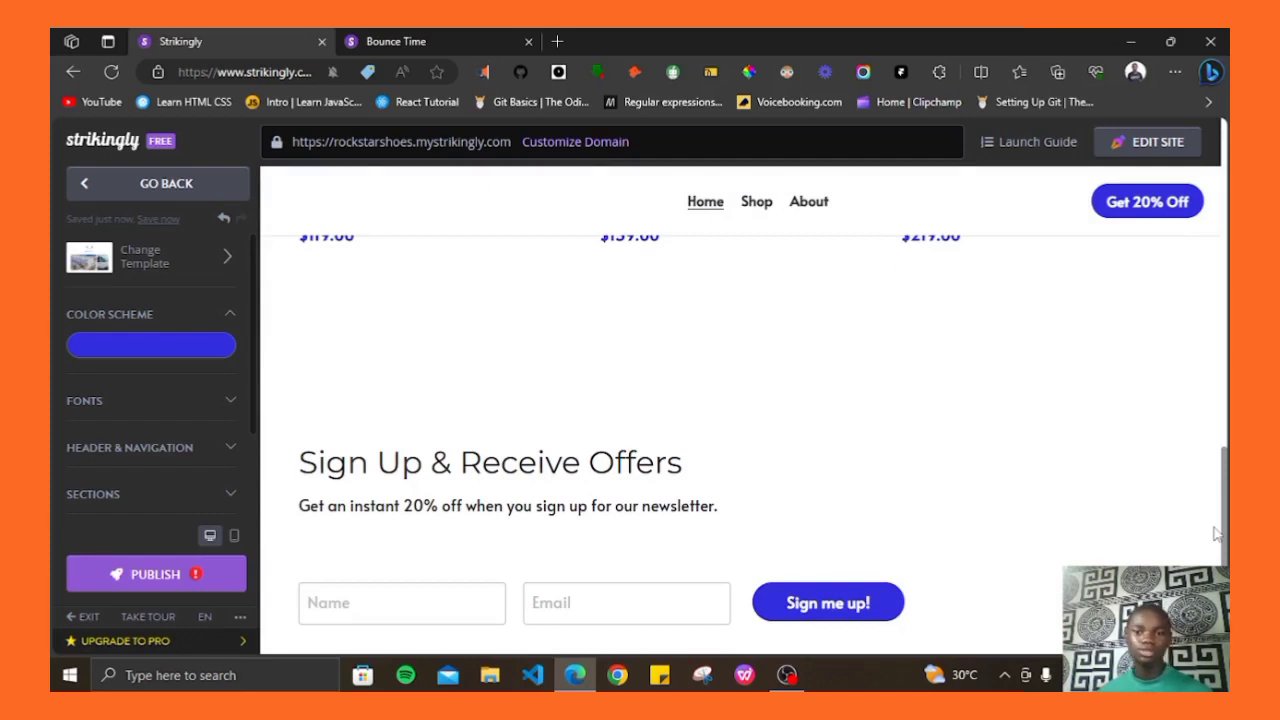
Look at the font settings, then try Layout E for the site header and check it at the start of the page.
{"action": "left_click", "coordinate": [231, 408]}
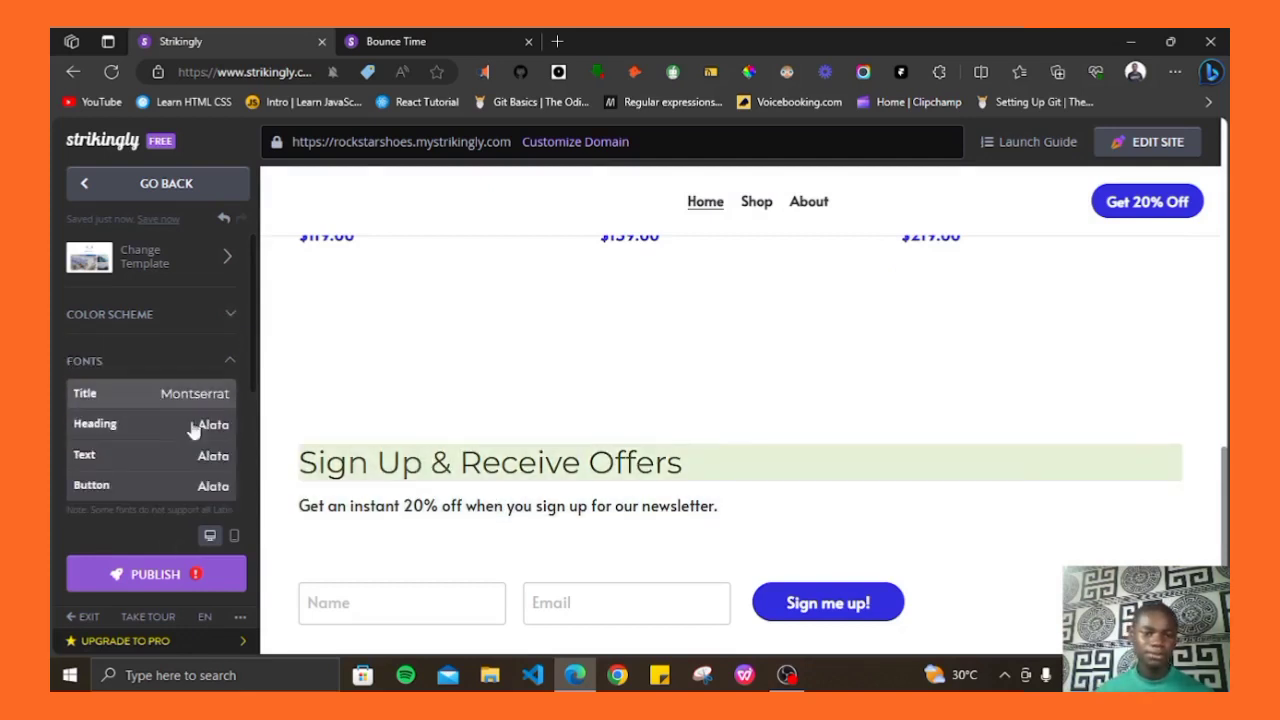
{"action": "left_click", "coordinate": [231, 362]}
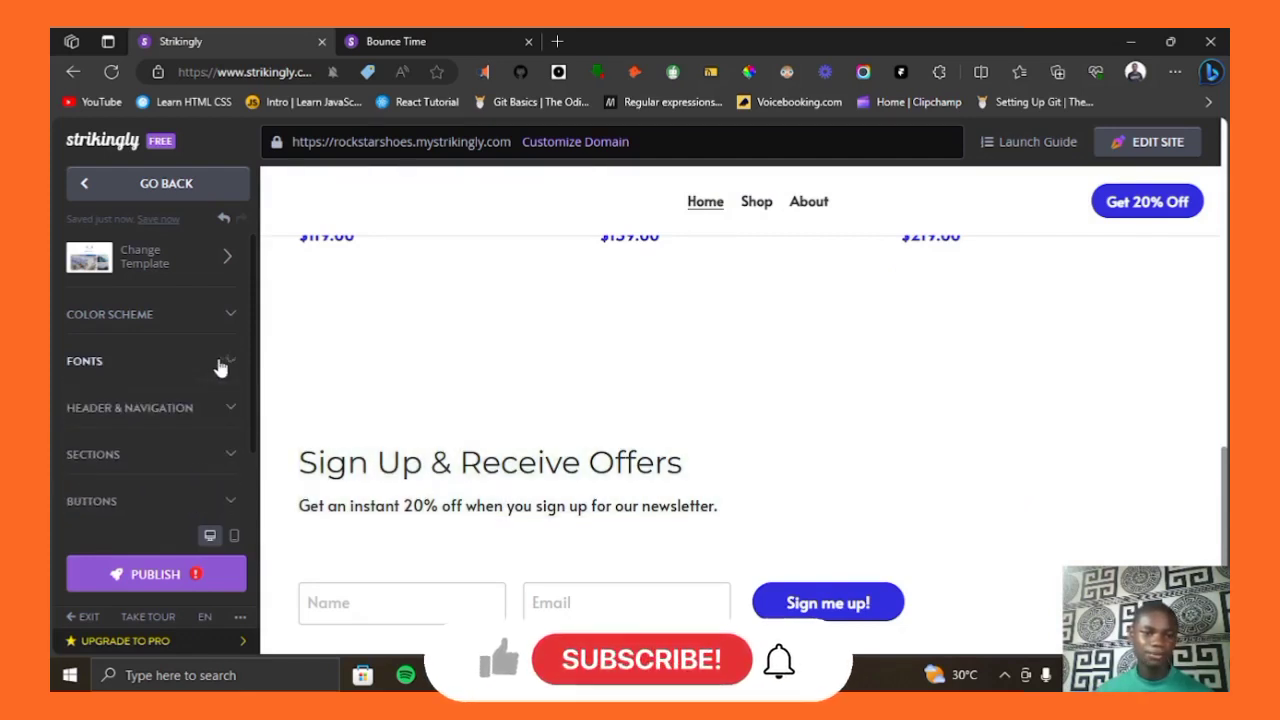
{"action": "left_click", "coordinate": [231, 412]}
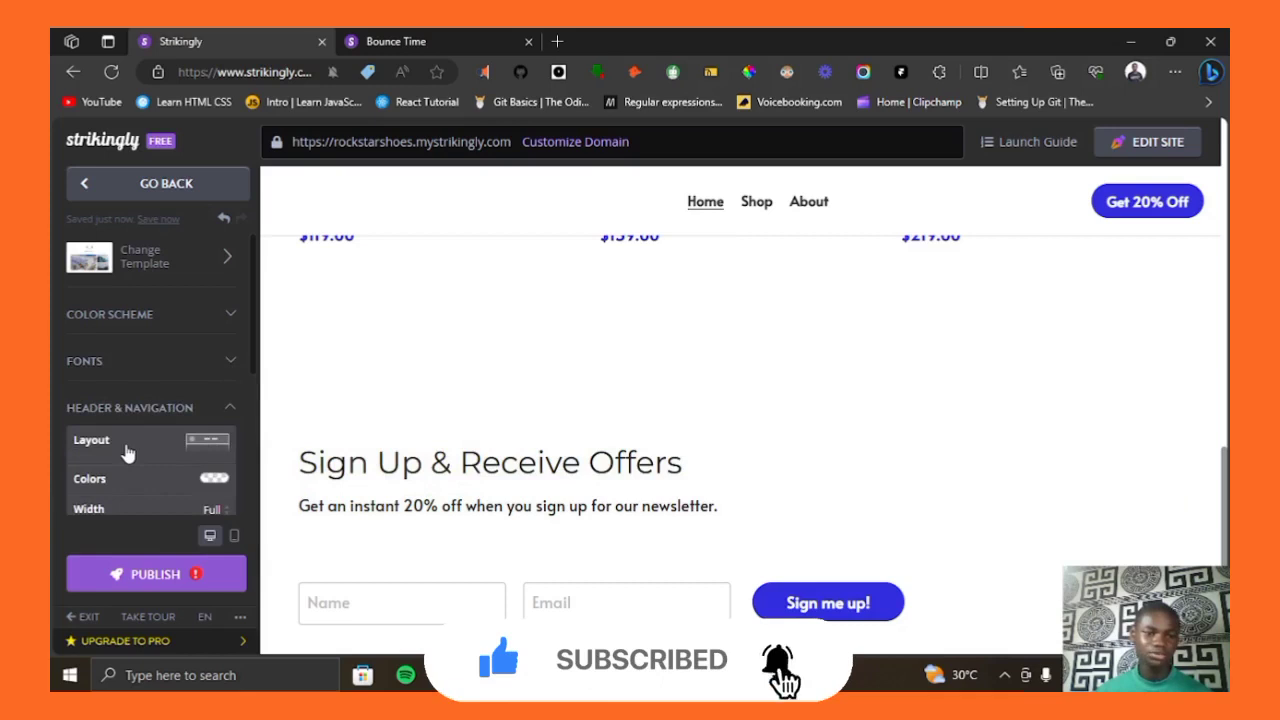
{"action": "left_click", "coordinate": [125, 443]}
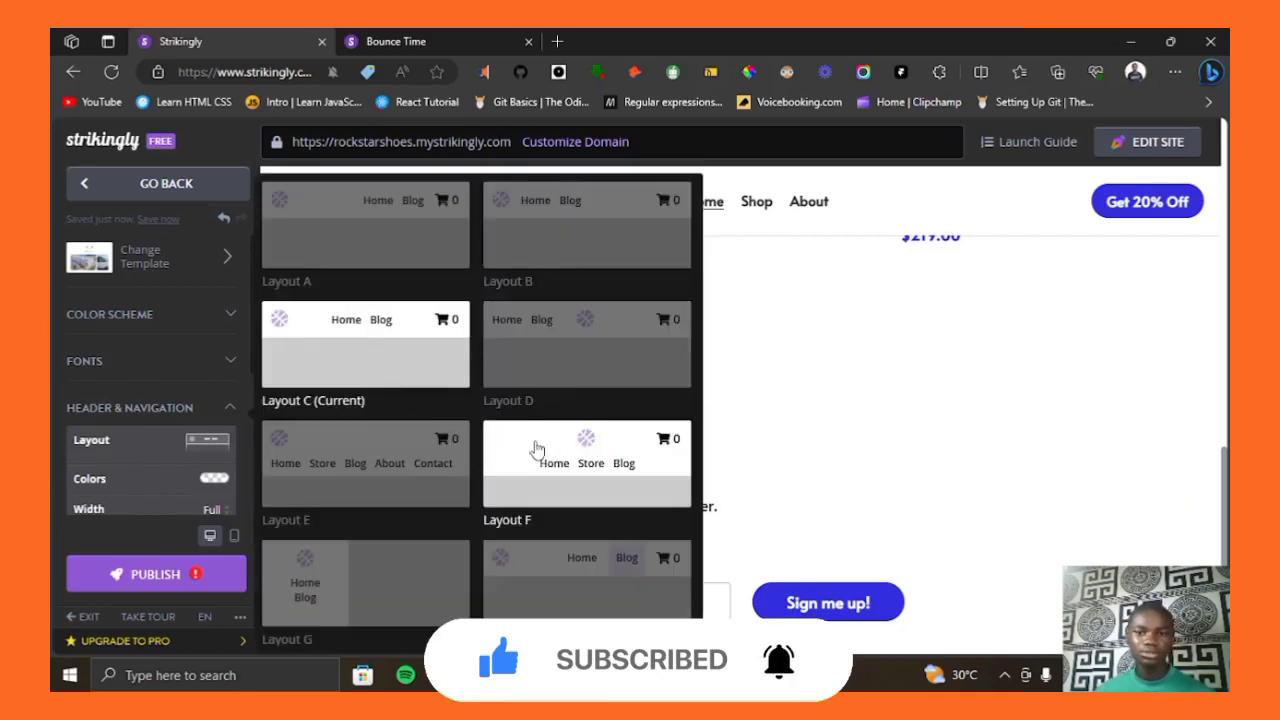
{"action": "left_click", "coordinate": [420, 457]}
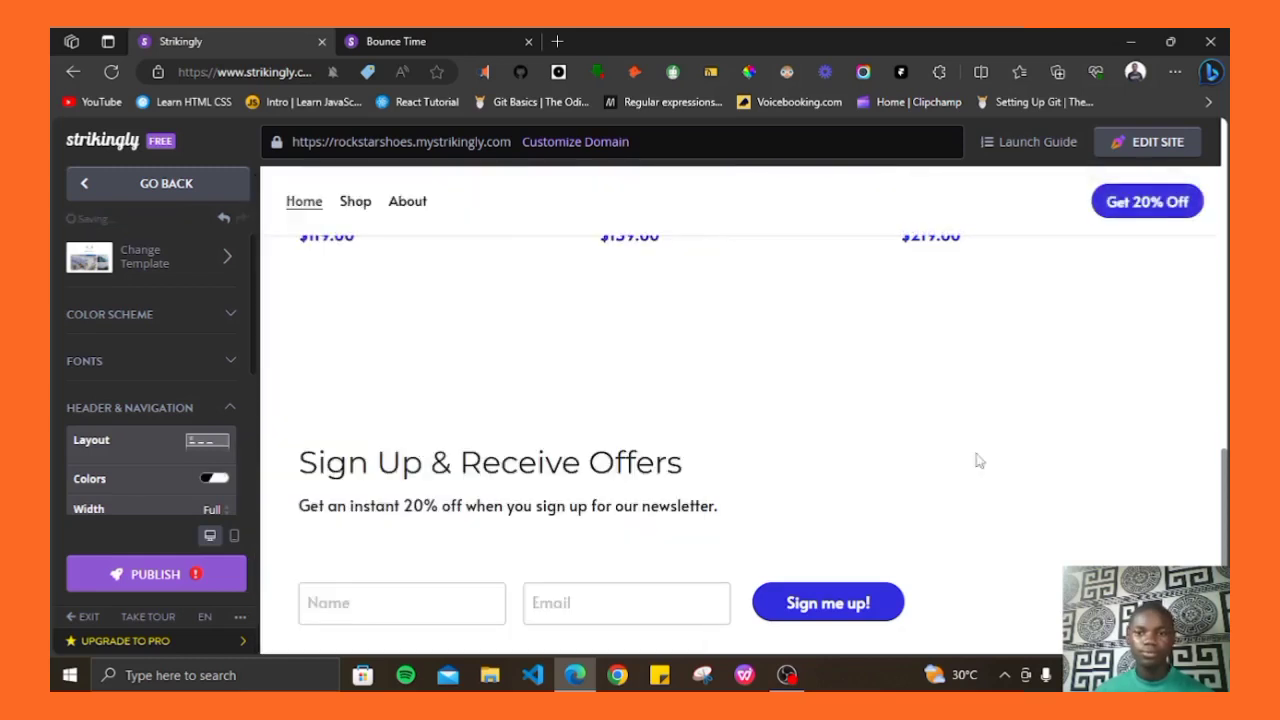
{"action": "left_click_drag", "start_coordinate": [1222, 512], "coordinate": [1215, 228]}
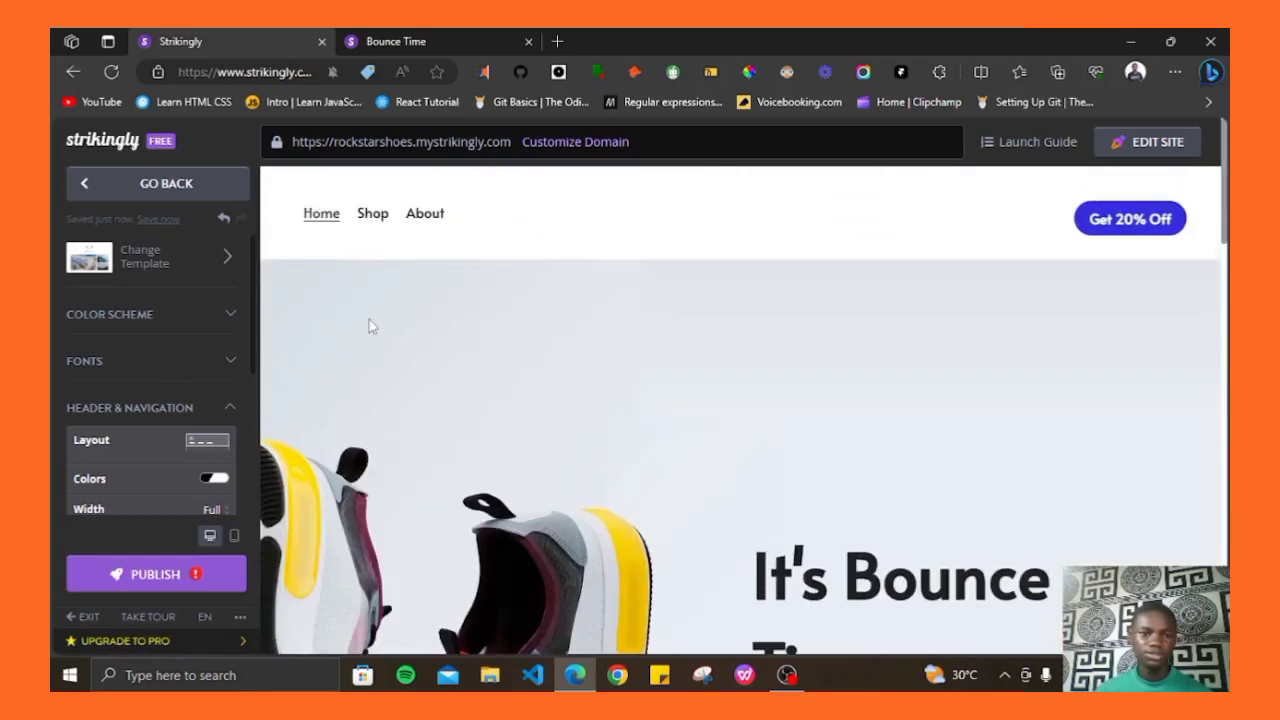
Set the header and navigation layout to Layout F.
{"action": "left_click", "coordinate": [200, 441]}
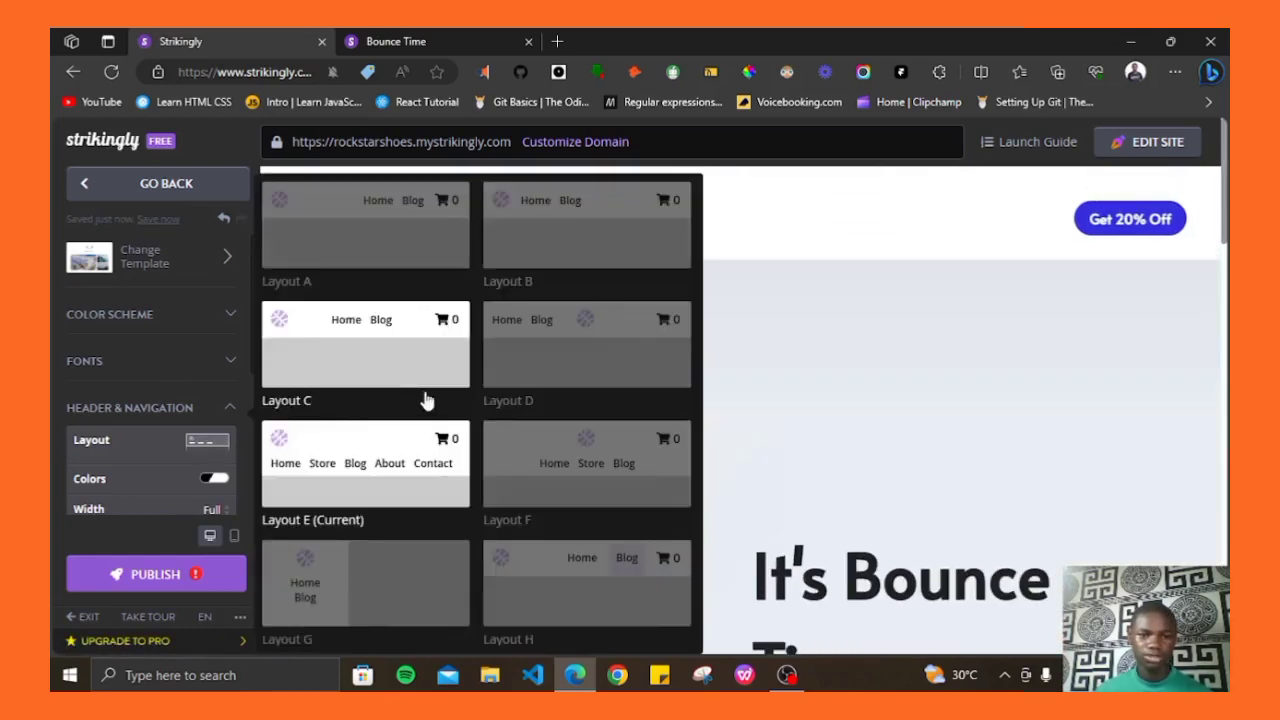
{"action": "left_click", "coordinate": [608, 458]}
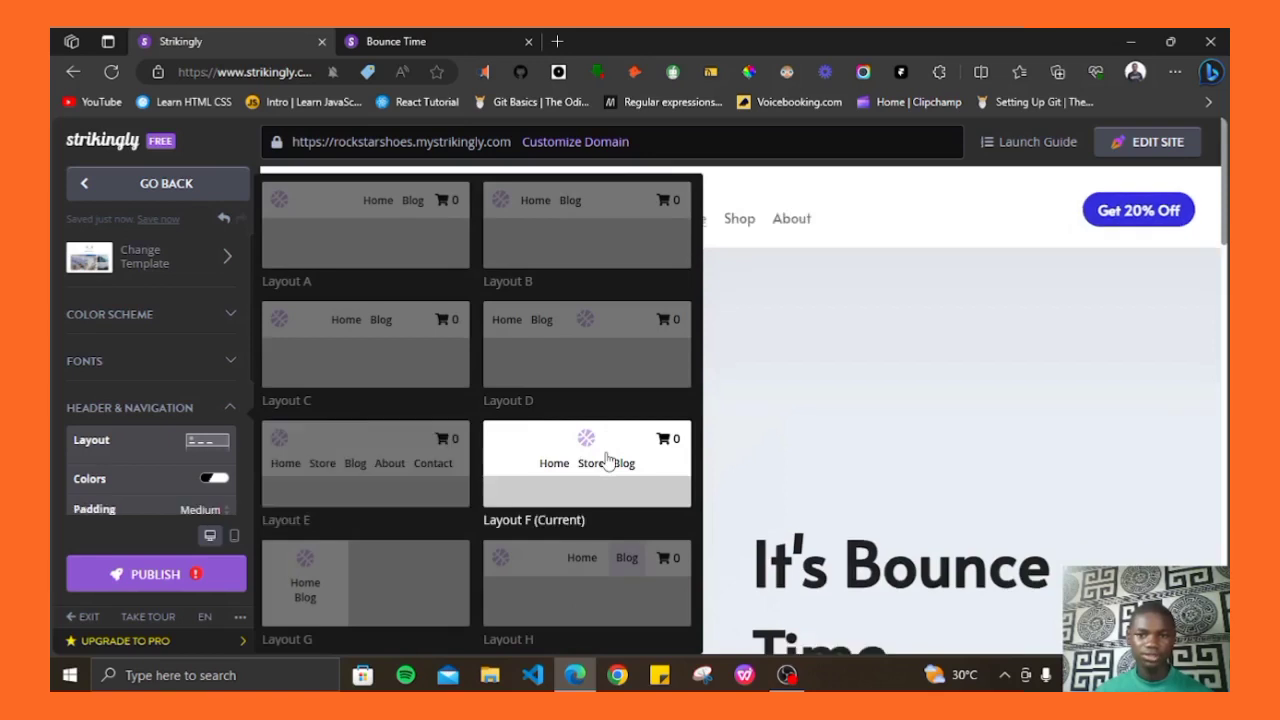
{"action": "left_click", "coordinate": [798, 341]}
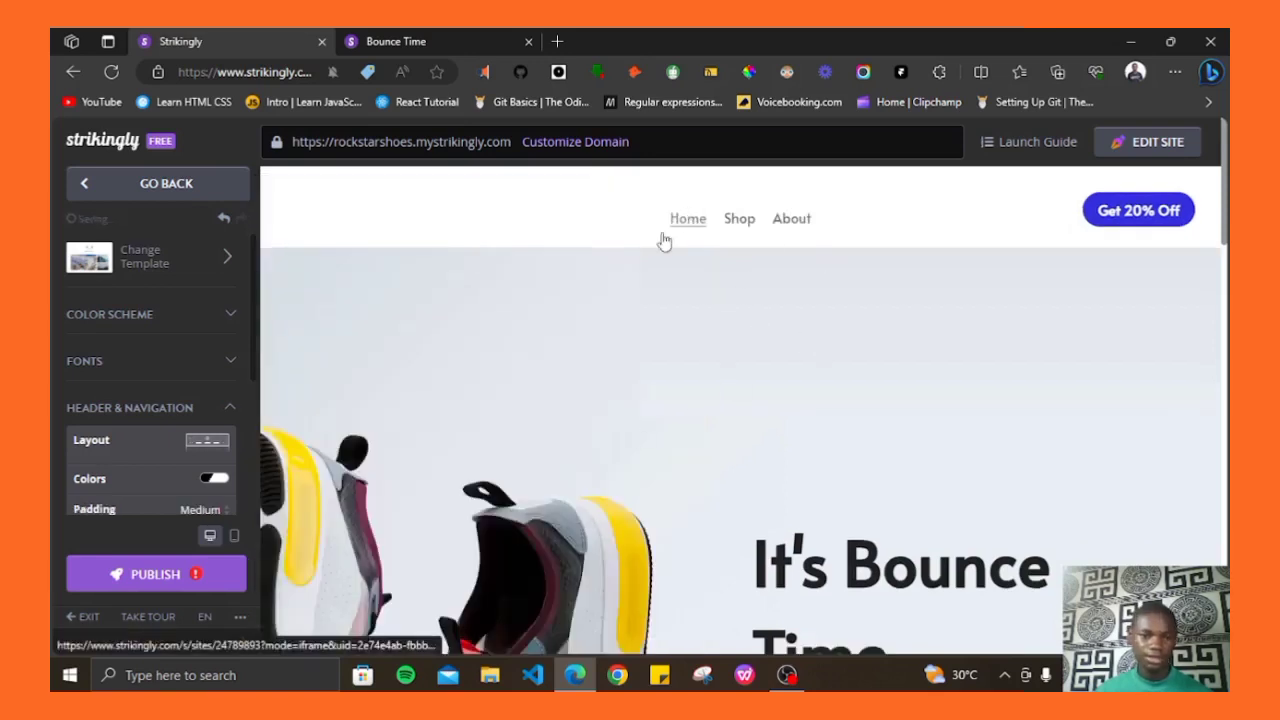
Look at the Sticky Nav options and turn on the social media icons in the site header.
{"action": "scroll", "coordinate": [257, 356], "scroll_direction": "down", "scroll_amount": 1}
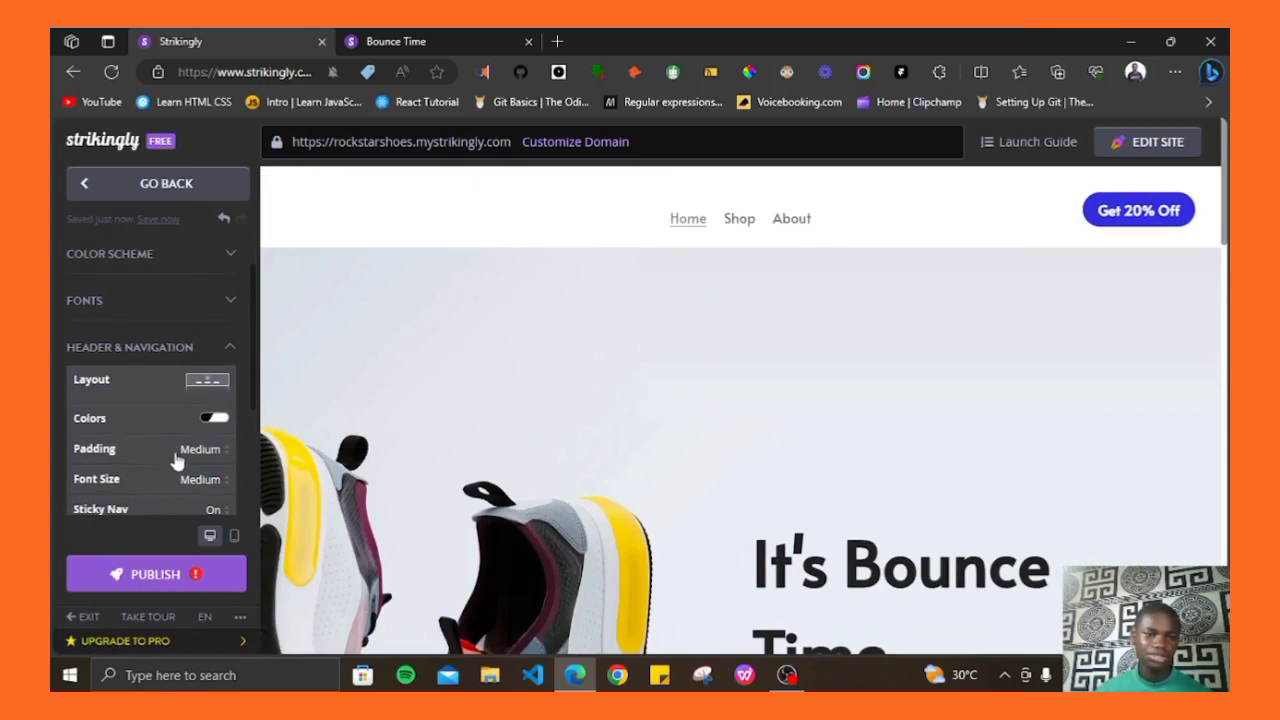
{"action": "left_click_drag", "start_coordinate": [253, 408], "coordinate": [252, 413]}
{"action": "scroll", "coordinate": [254, 426], "scroll_direction": "down", "scroll_amount": 2}
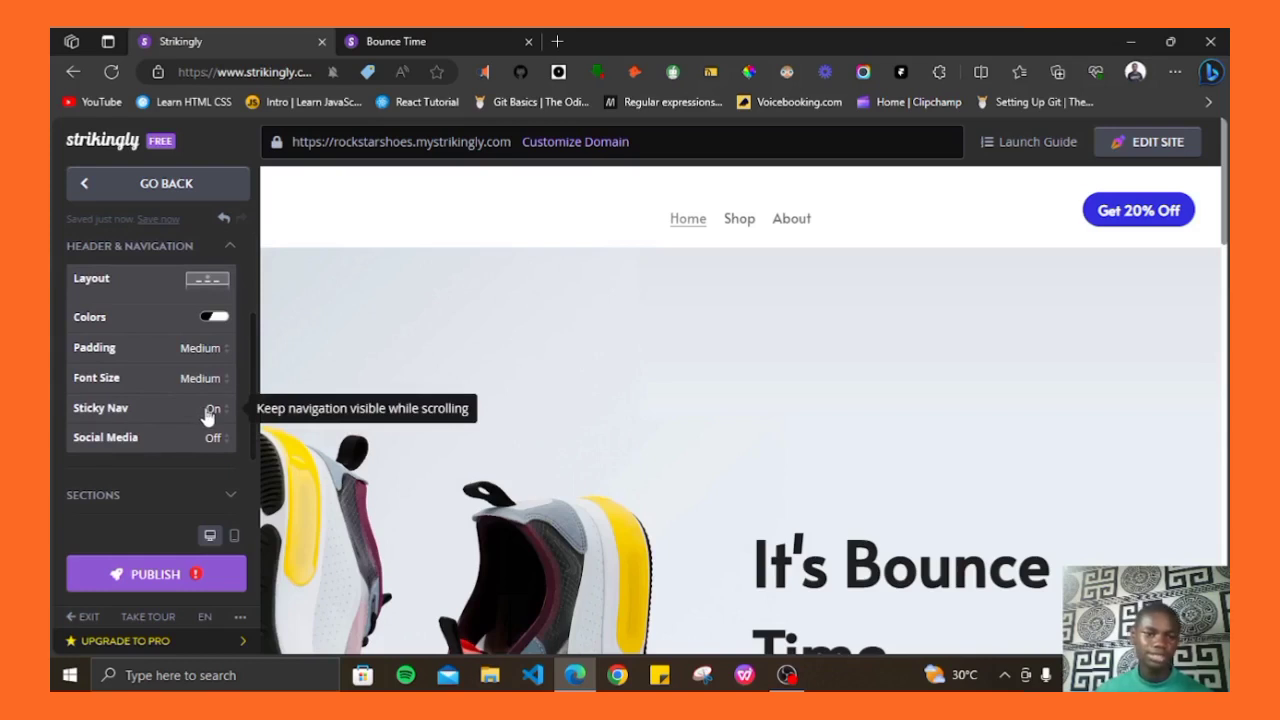
{"action": "left_click", "coordinate": [214, 412]}
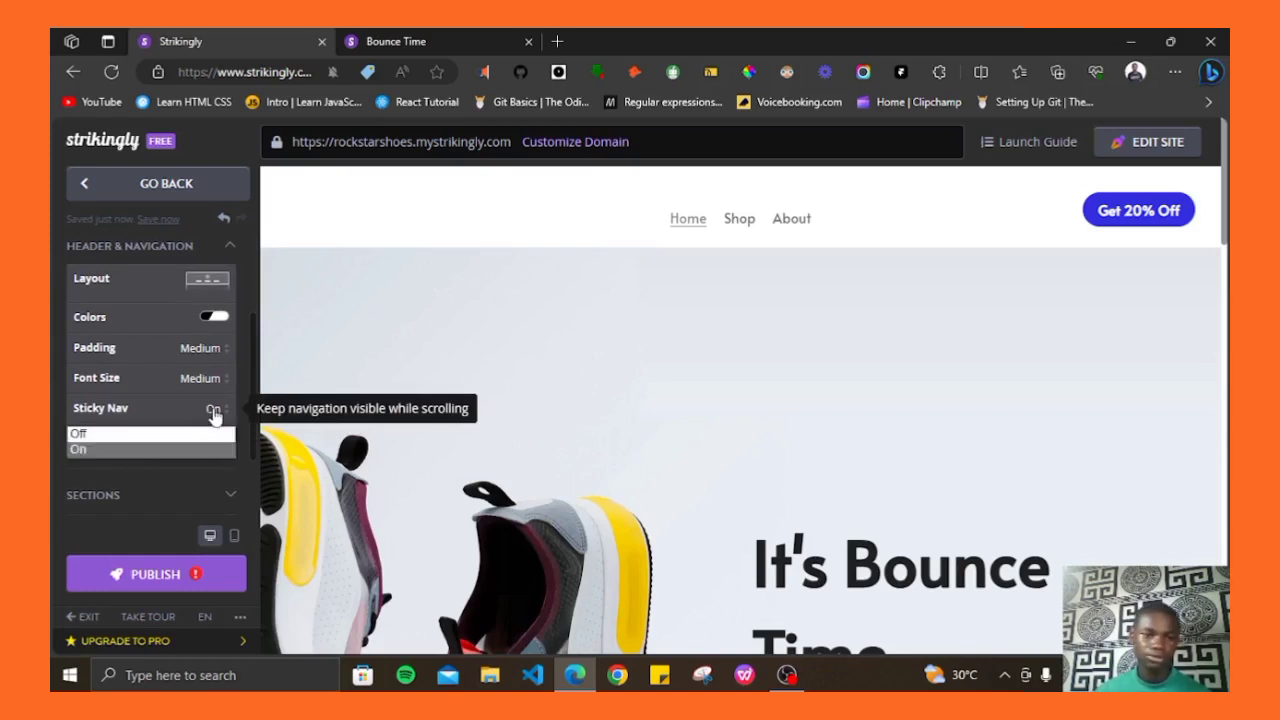
{"action": "left_click", "coordinate": [214, 412]}
{"action": "left_click", "coordinate": [209, 440]}
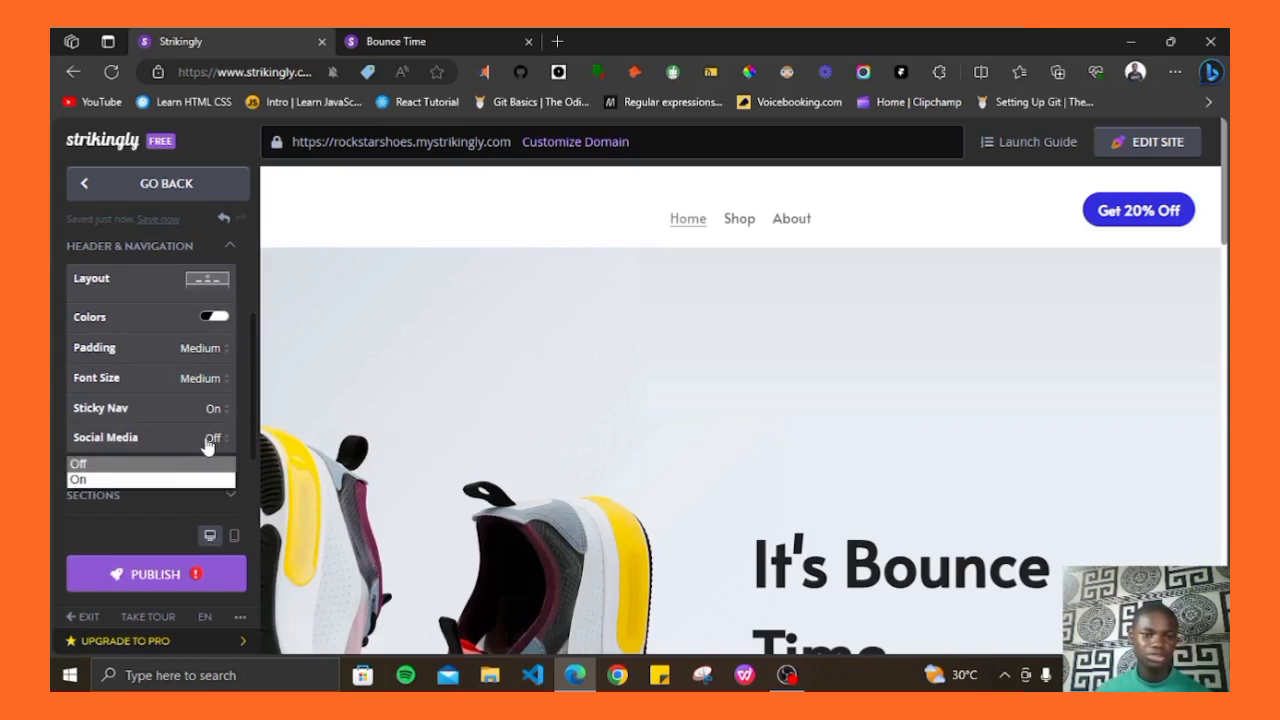
{"action": "left_click", "coordinate": [185, 479]}
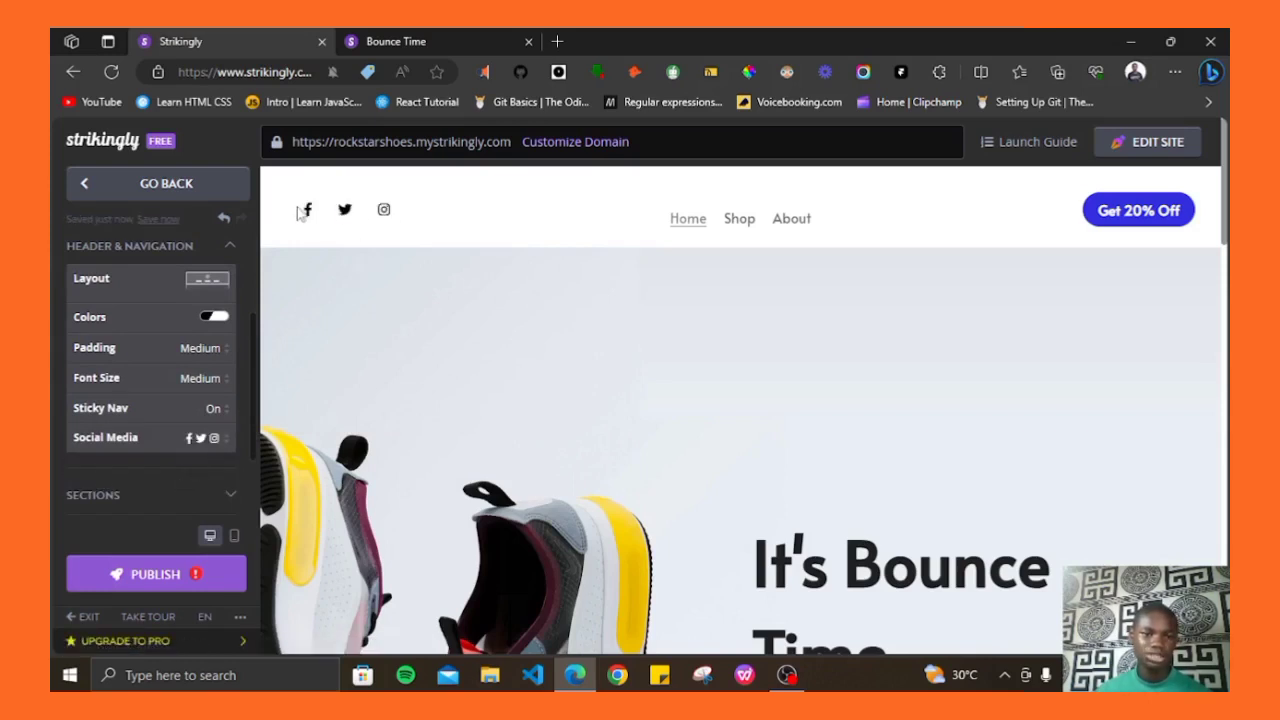
{"action": "left_click", "coordinate": [209, 448]}
{"action": "left_click", "coordinate": [209, 448]}
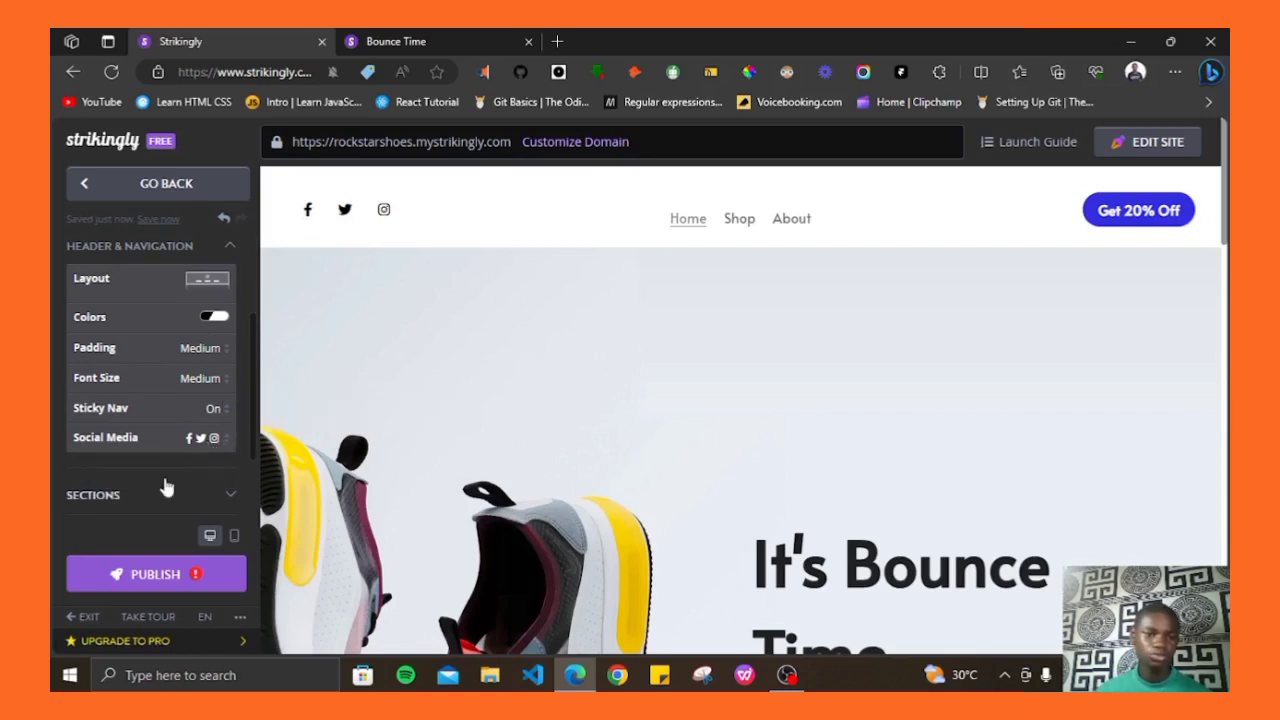
Look through the style settings for sections and buttons, including the button color choices.
{"action": "left_click", "coordinate": [166, 490]}
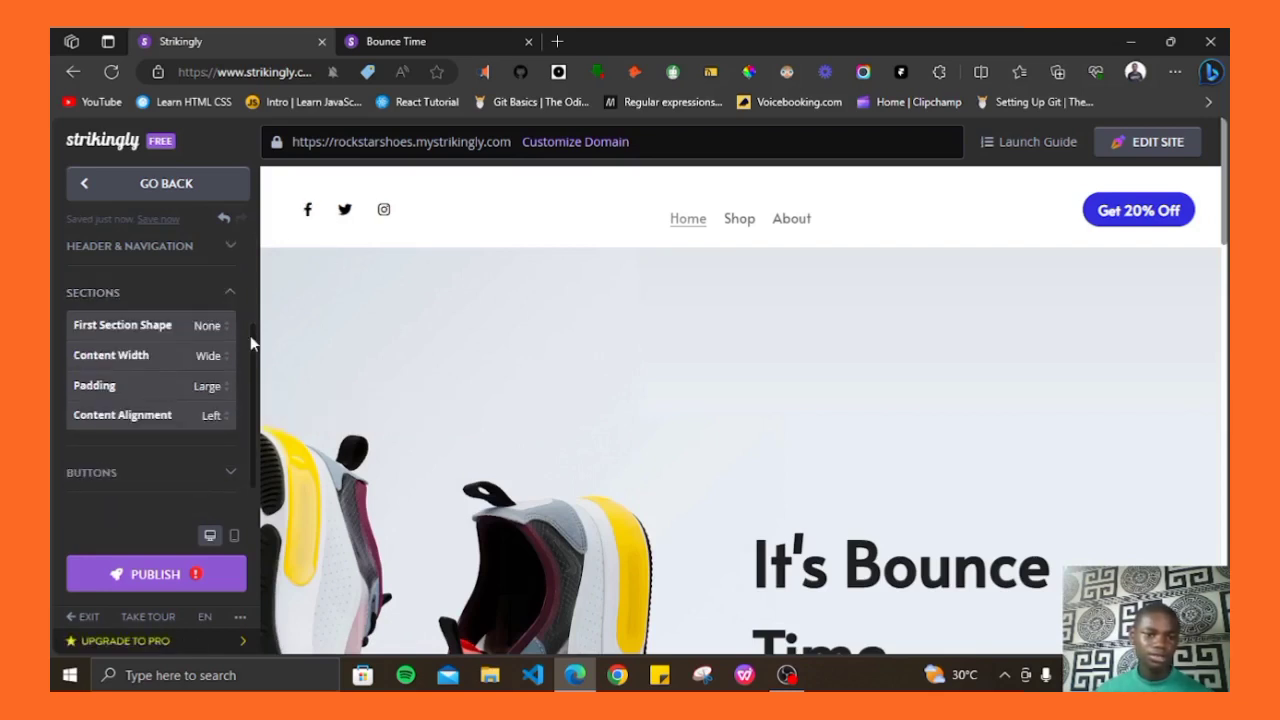
{"action": "left_click", "coordinate": [226, 473]}
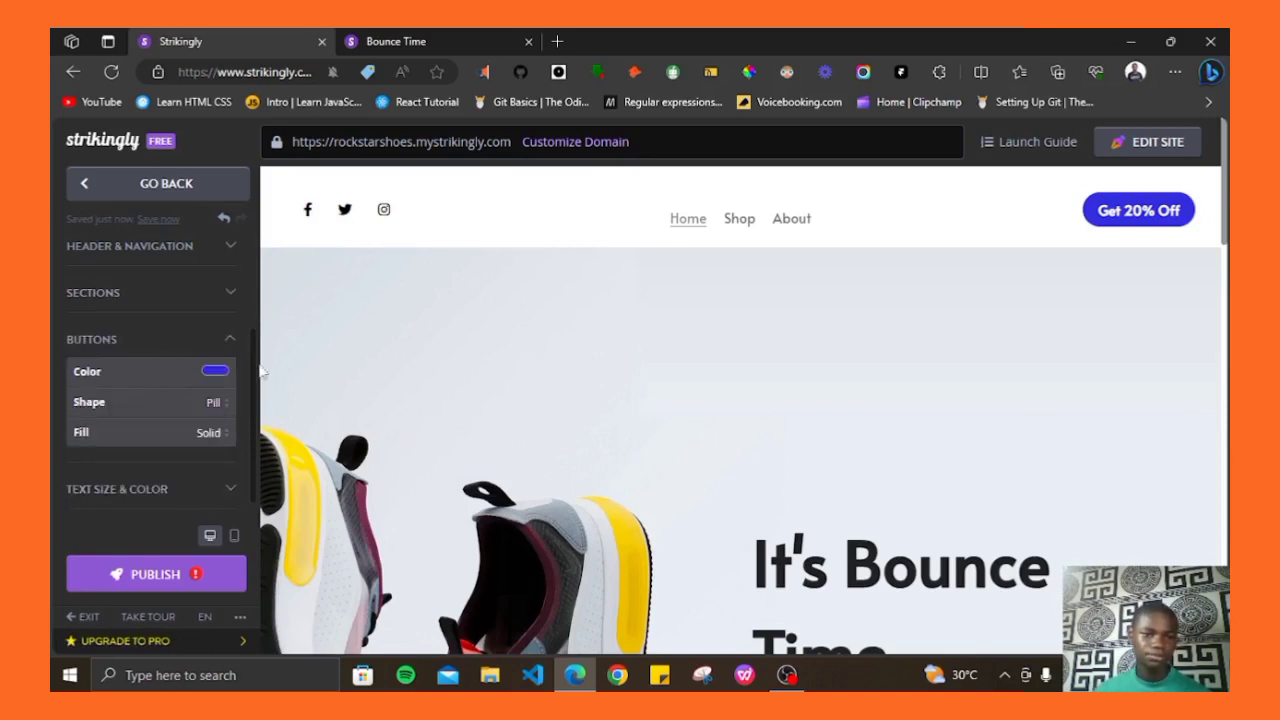
{"action": "left_click_drag", "start_coordinate": [254, 366], "coordinate": [257, 400]}
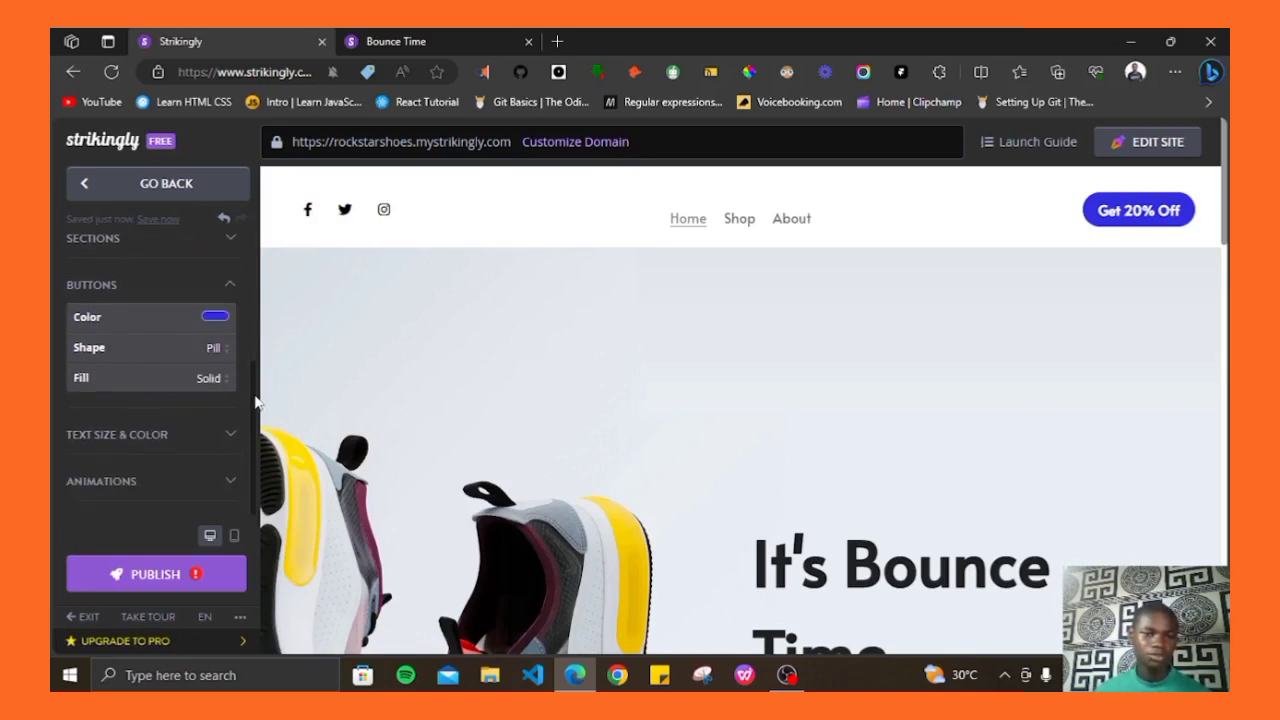
{"action": "left_click", "coordinate": [191, 326]}
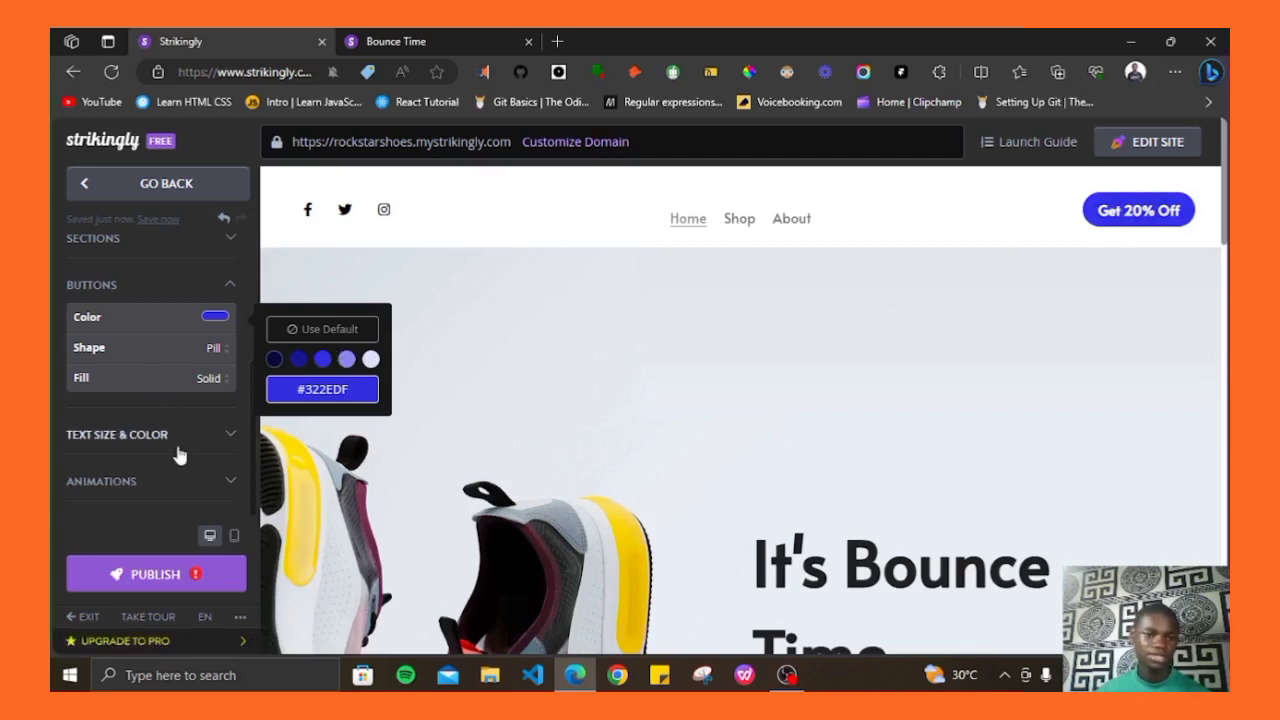
Set the page scroll animation to Slide In and the background animation to None.
{"action": "left_click", "coordinate": [228, 487]}
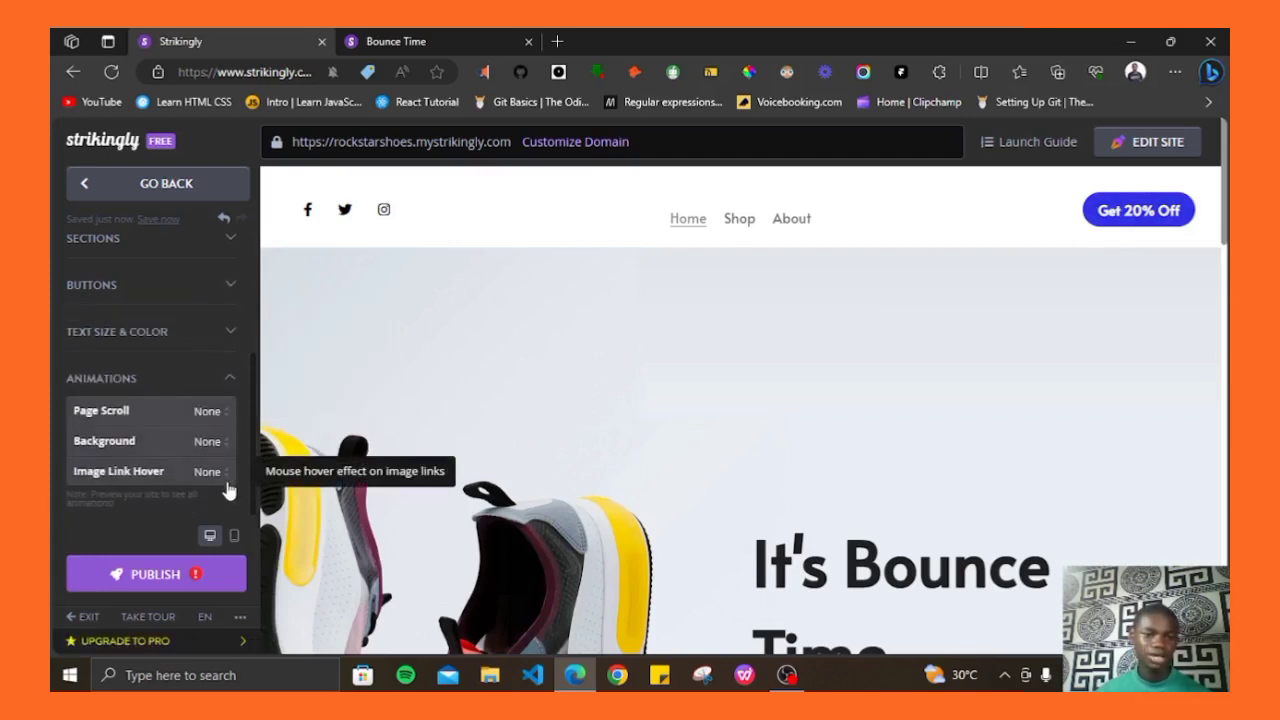
{"action": "left_click", "coordinate": [205, 413]}
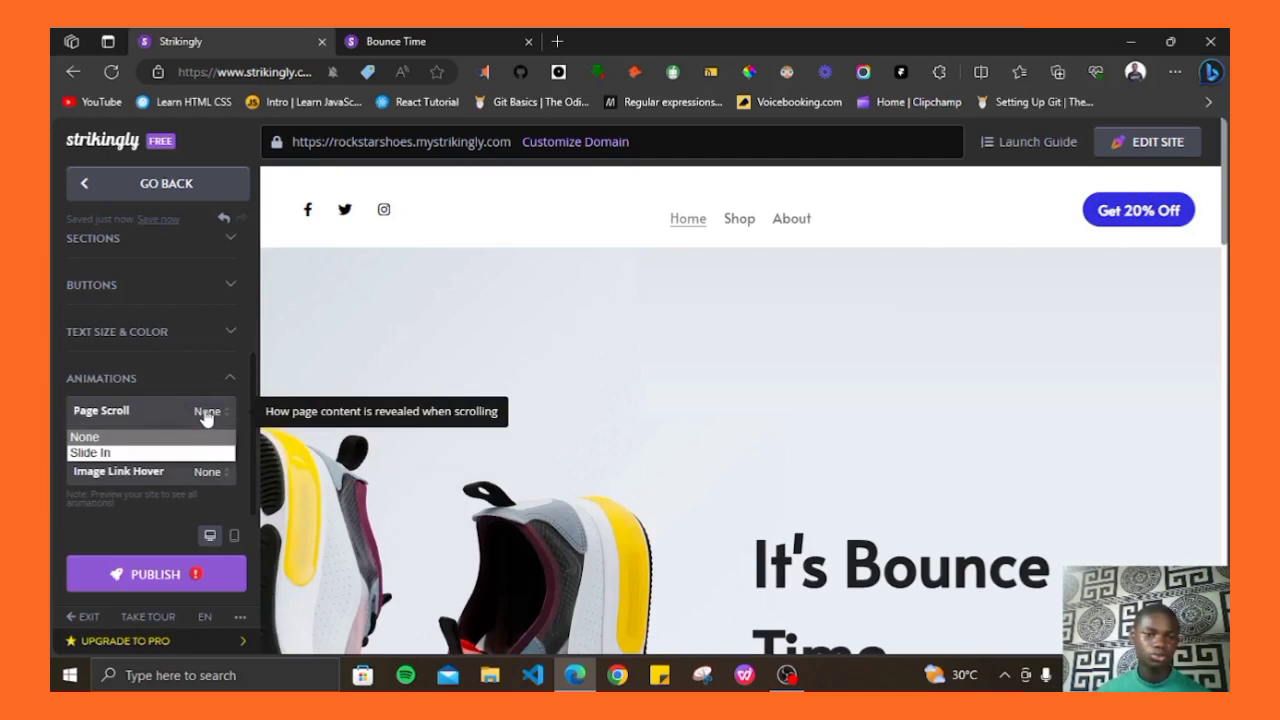
{"action": "left_click", "coordinate": [193, 450]}
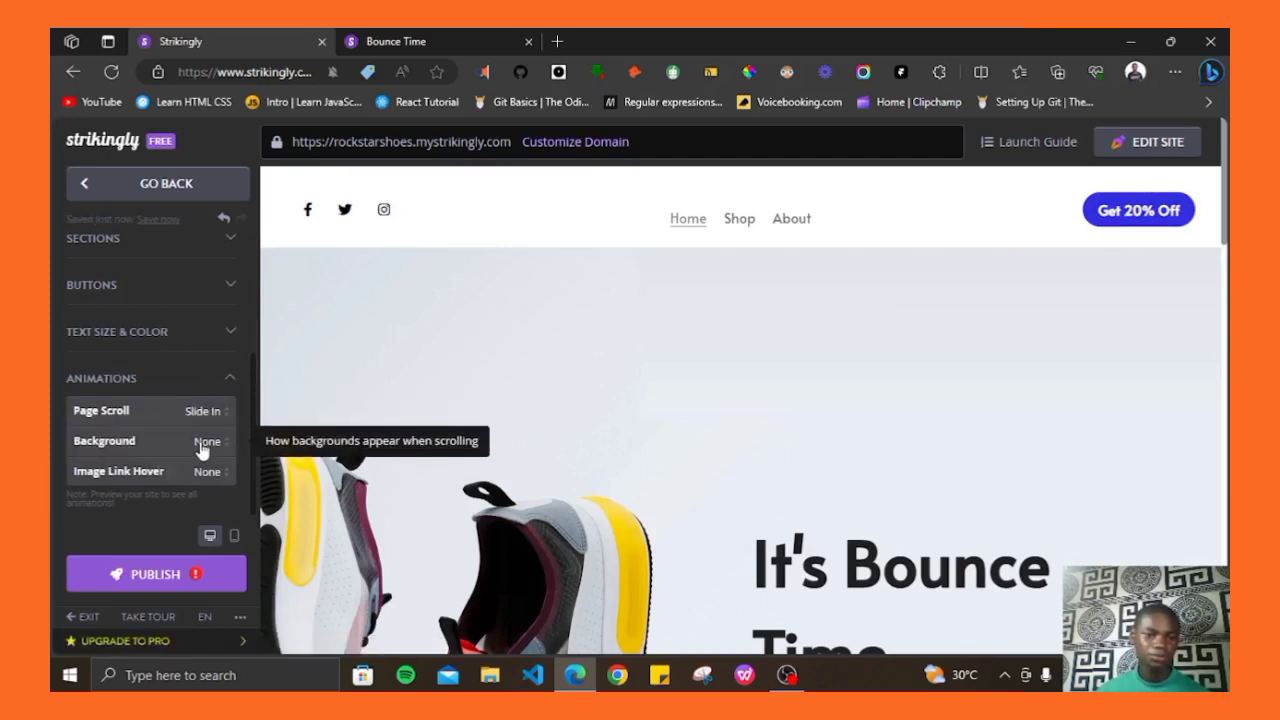
{"action": "left_click", "coordinate": [207, 443]}
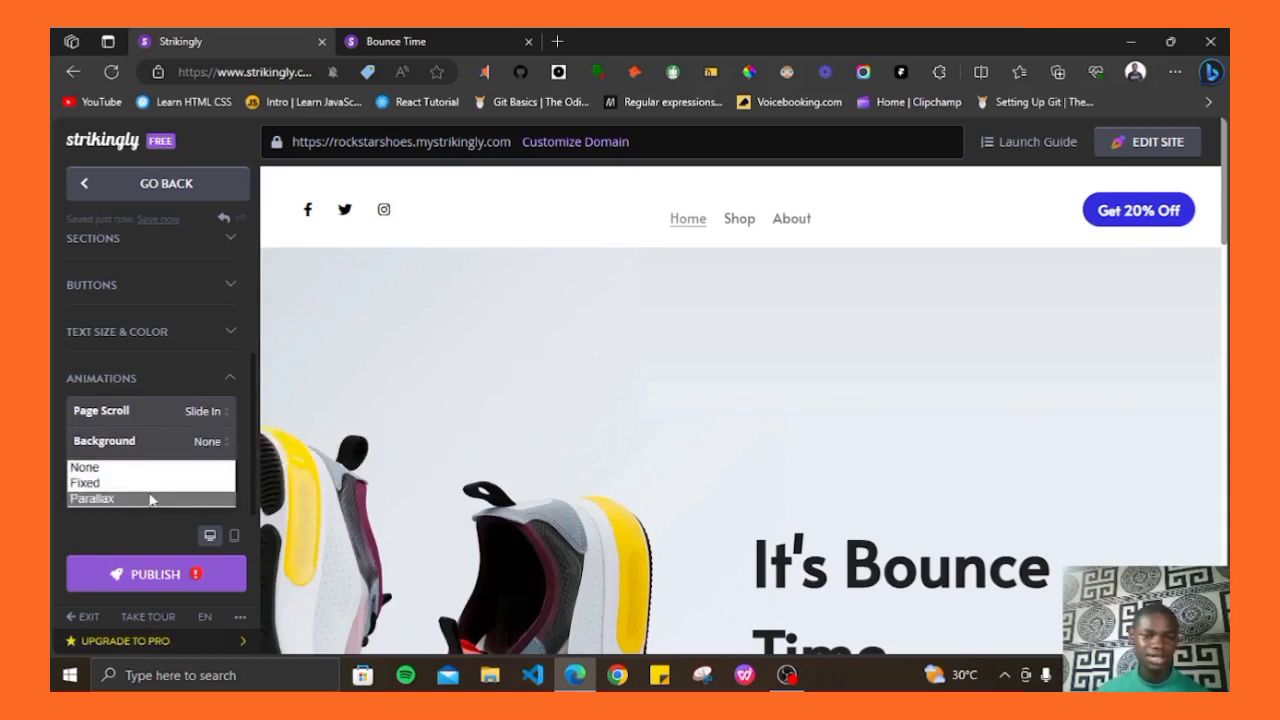
{"action": "left_click", "coordinate": [187, 470]}
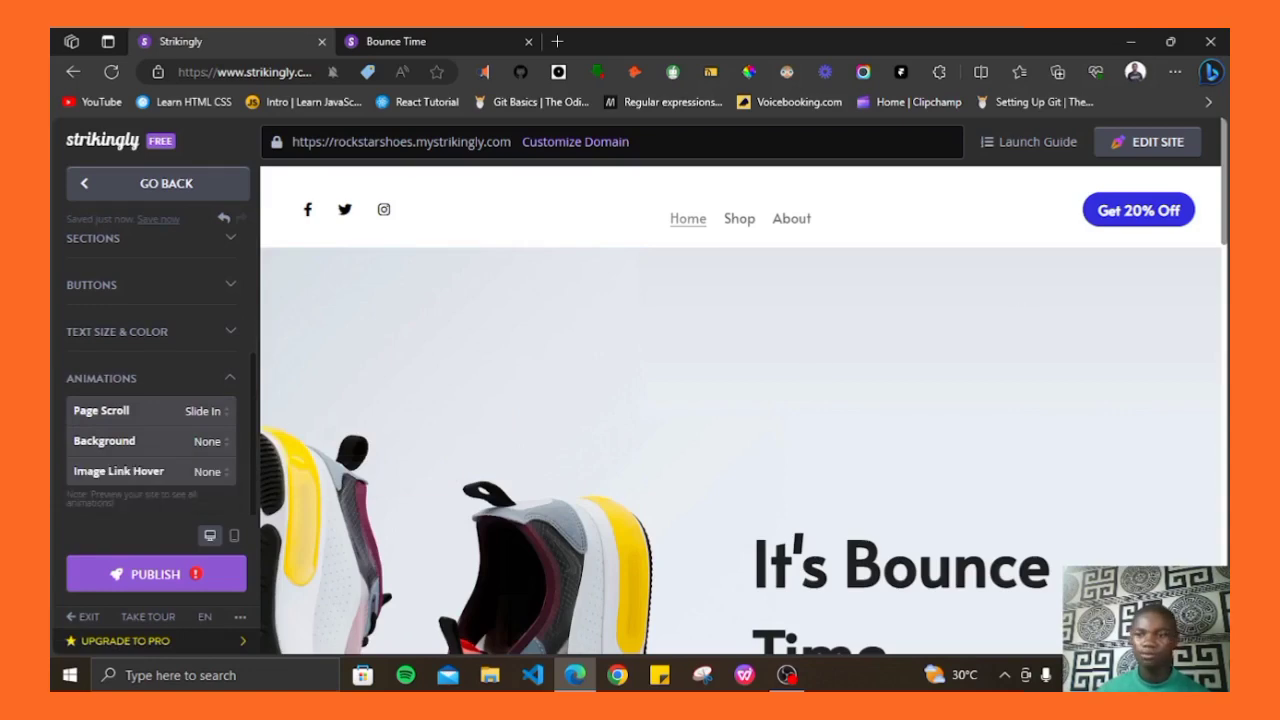
Set the image link hover animation to Zoom In.
{"action": "left_click_drag", "start_coordinate": [1227, 212], "coordinate": [1220, 370]}
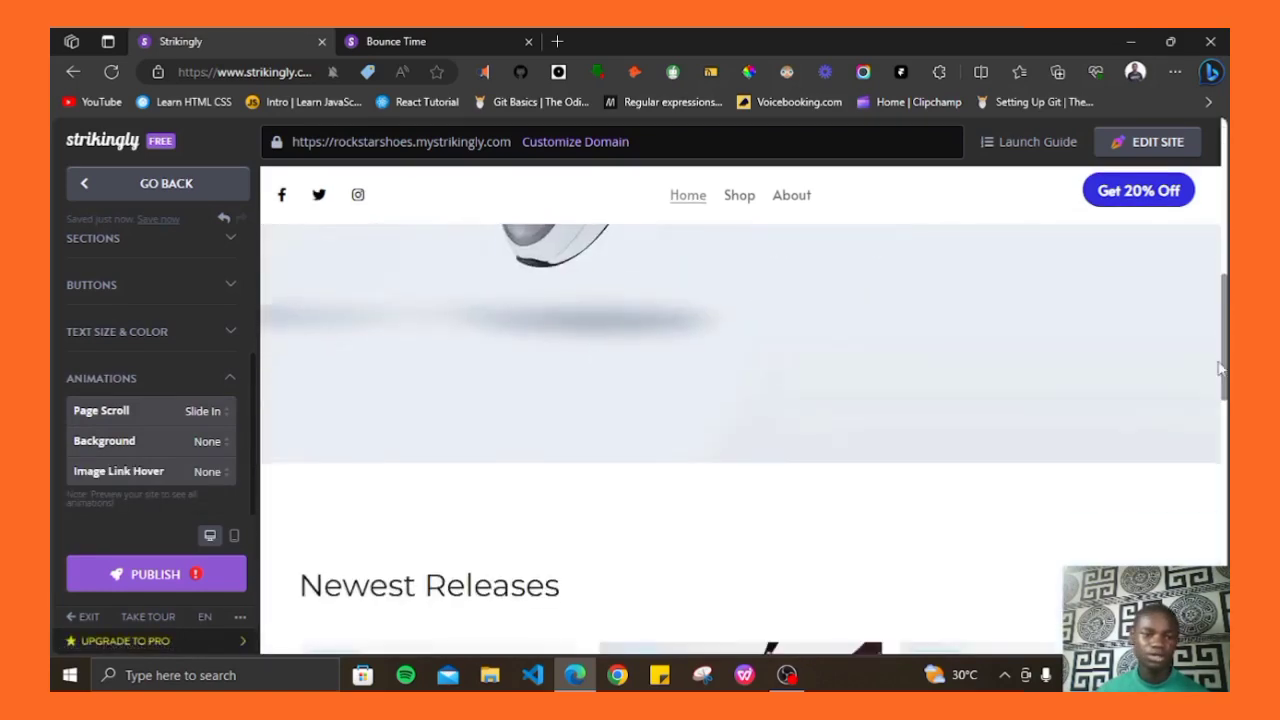
{"action": "left_click", "coordinate": [182, 479]}
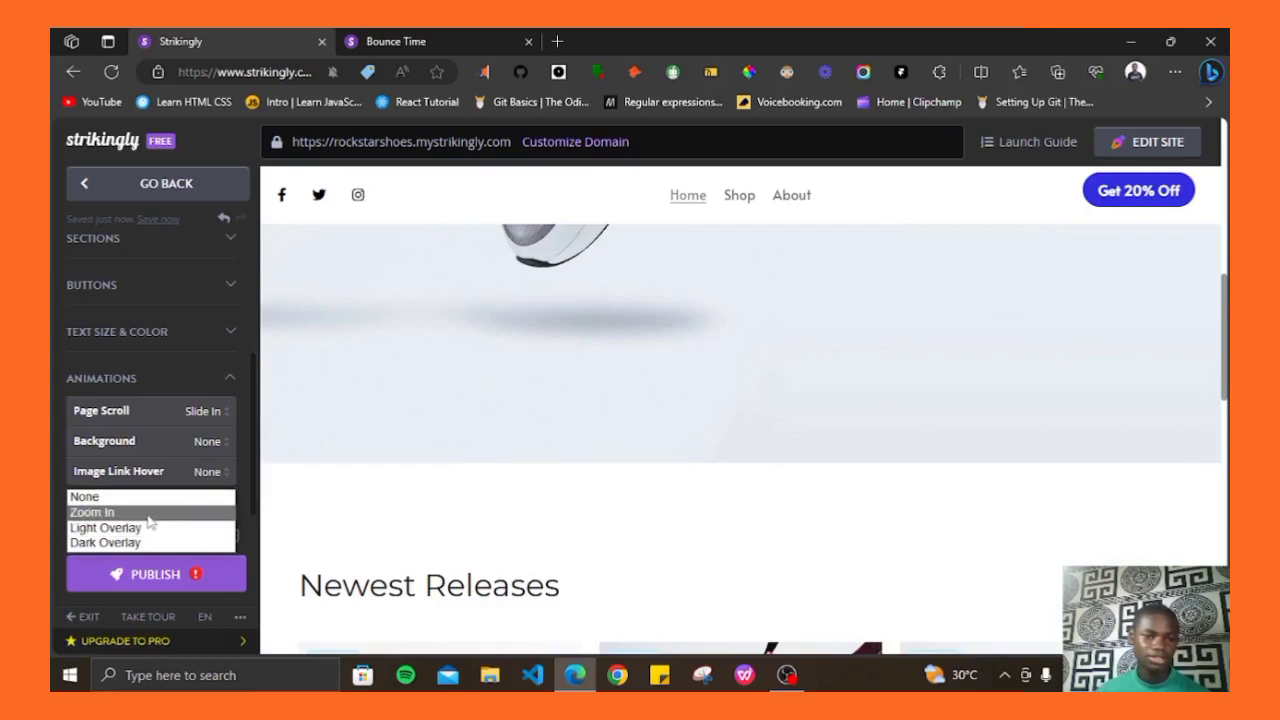
{"action": "left_click", "coordinate": [92, 512]}
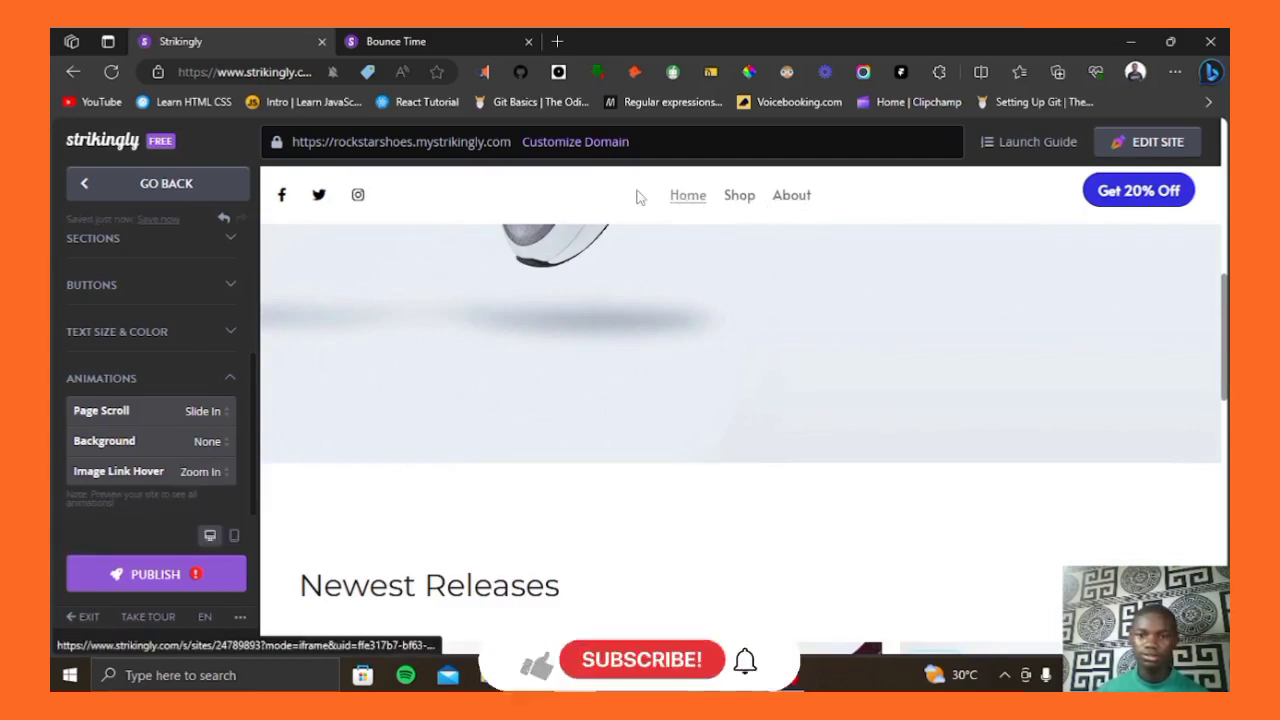
Look over the Newest Releases products in the site preview and leave the style settings.
{"action": "mouse_move", "coordinate": [1225, 350]}
{"action": "left_mouse_down"}
{"action": "mouse_move", "coordinate": [1227, 429]}
{"action": "mouse_move", "coordinate": [1227, 375]}
{"action": "left_mouse_up"}
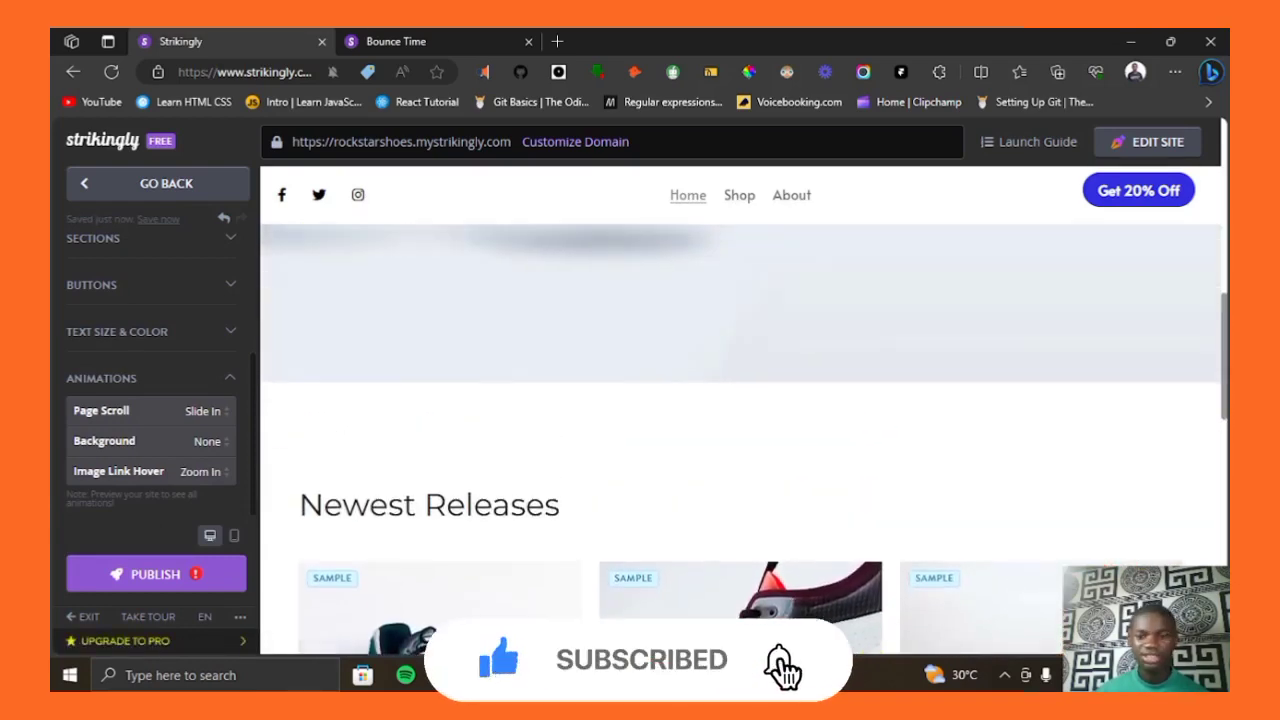
{"action": "scroll", "coordinate": [492, 485], "scroll_direction": "down", "scroll_amount": 3}
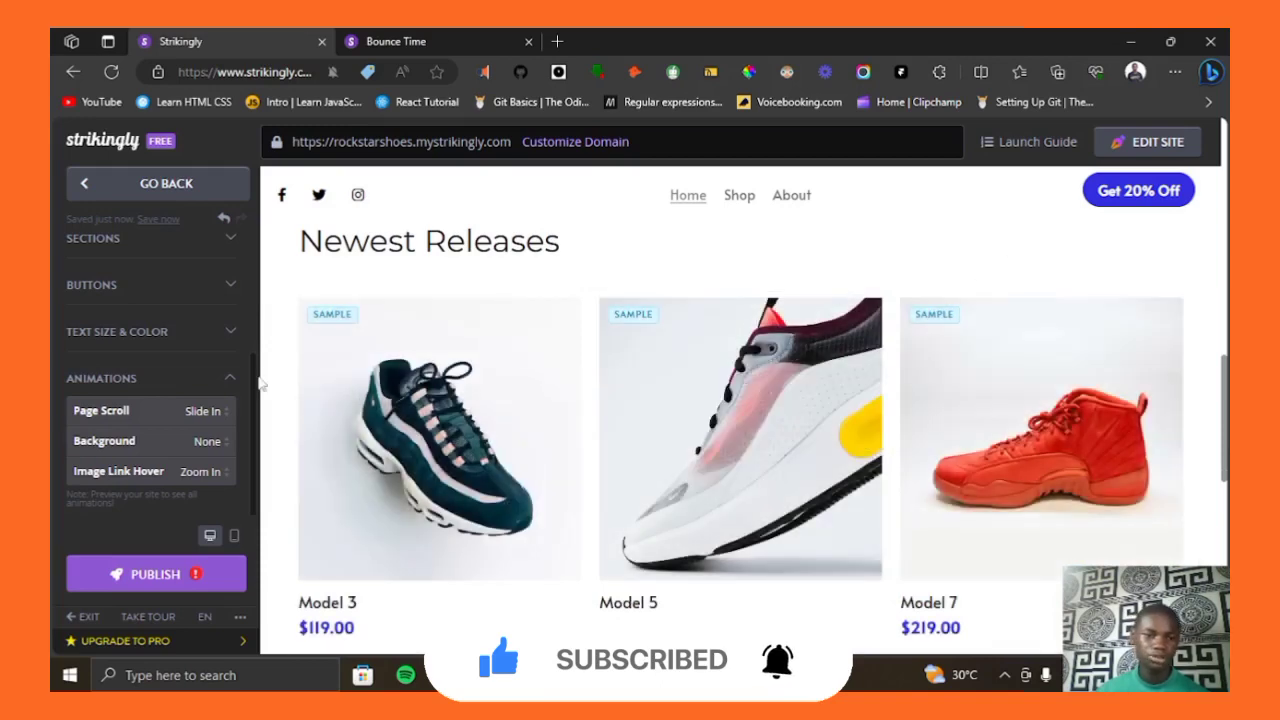
{"action": "scroll", "coordinate": [253, 330], "scroll_direction": "up", "scroll_amount": 1}
{"action": "scroll", "coordinate": [253, 330], "scroll_direction": "up", "scroll_amount": 3}
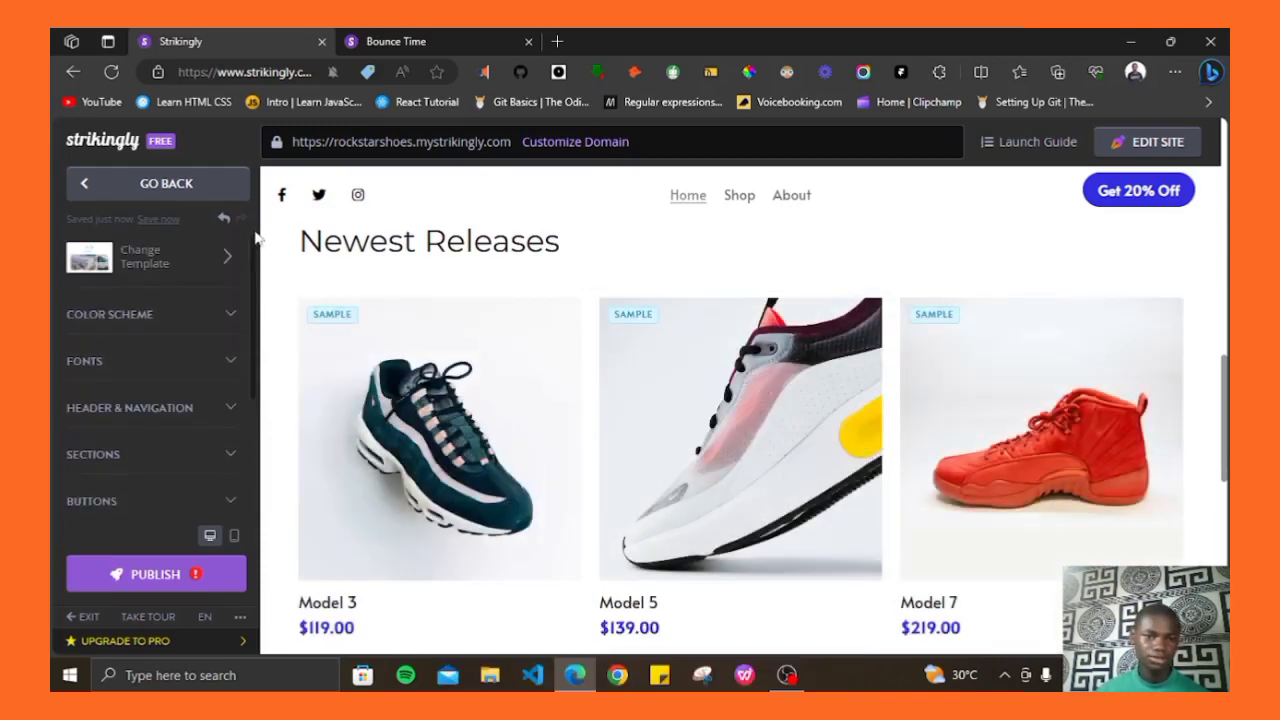
{"action": "left_click", "coordinate": [84, 190]}
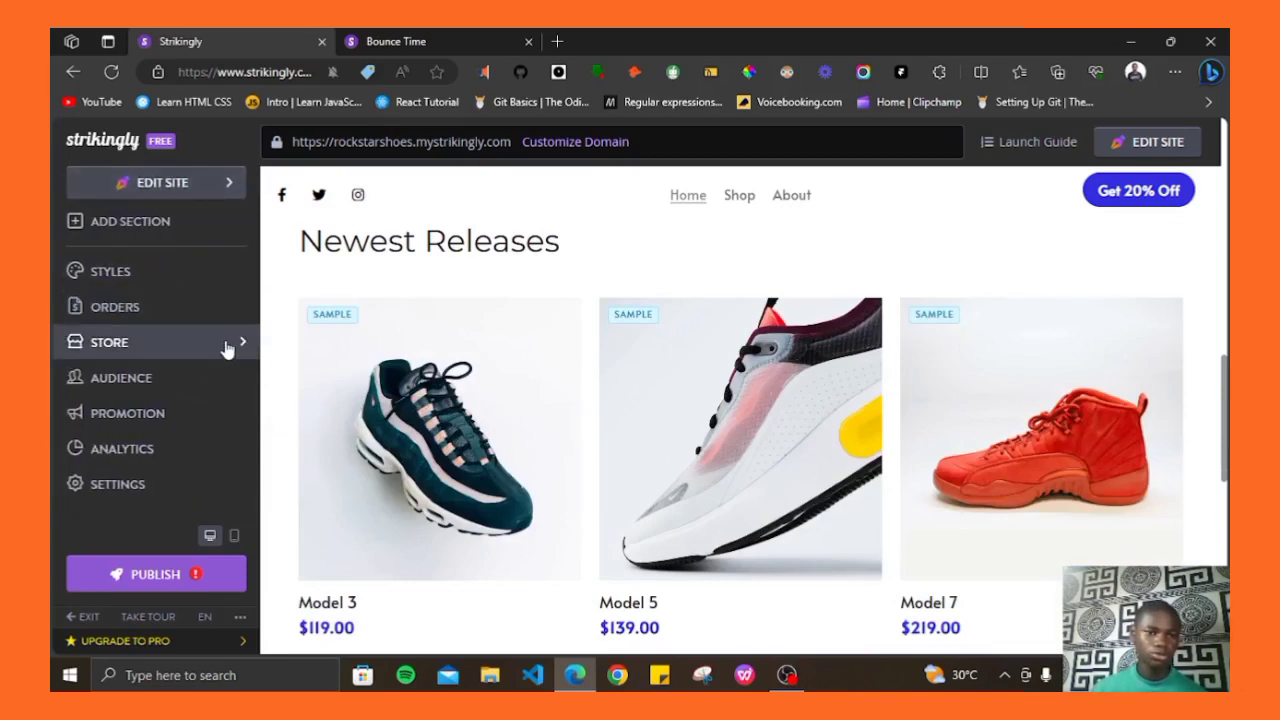
Look through the store settings for products, product categories, shipping and taxes, ending on the product management page.
{"action": "left_click", "coordinate": [233, 348]}
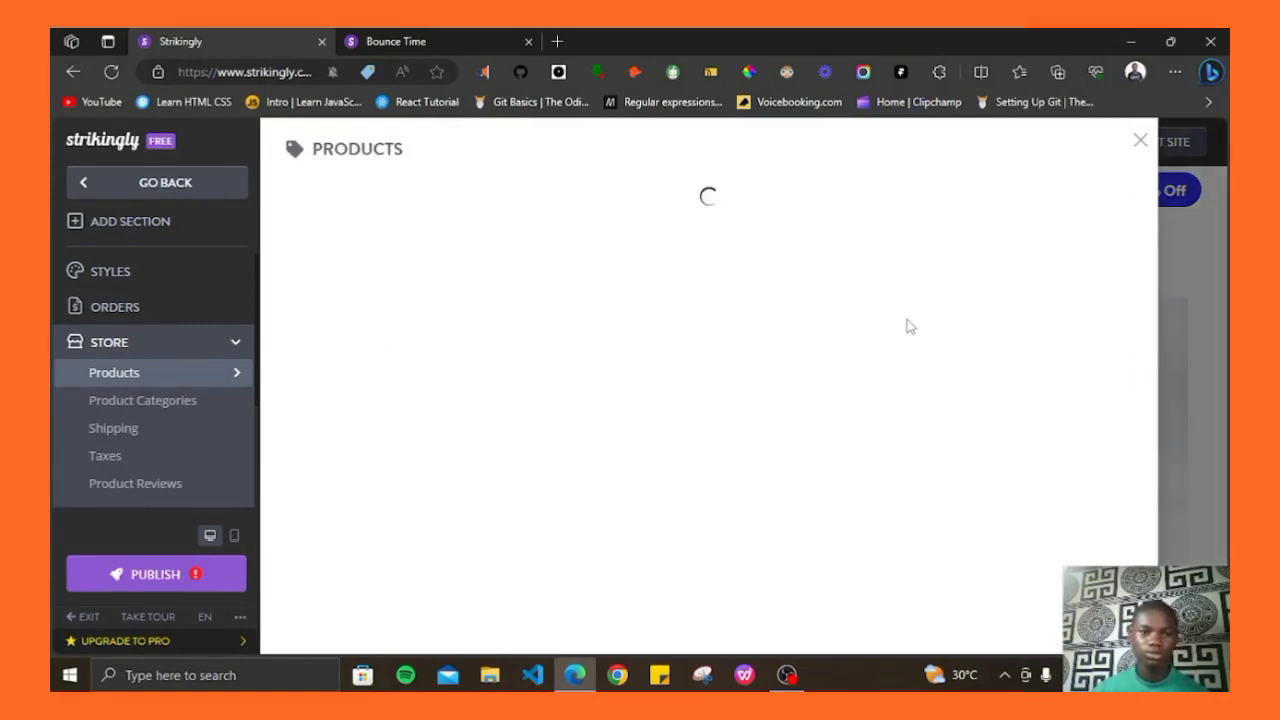
{"action": "left_click", "coordinate": [148, 405]}
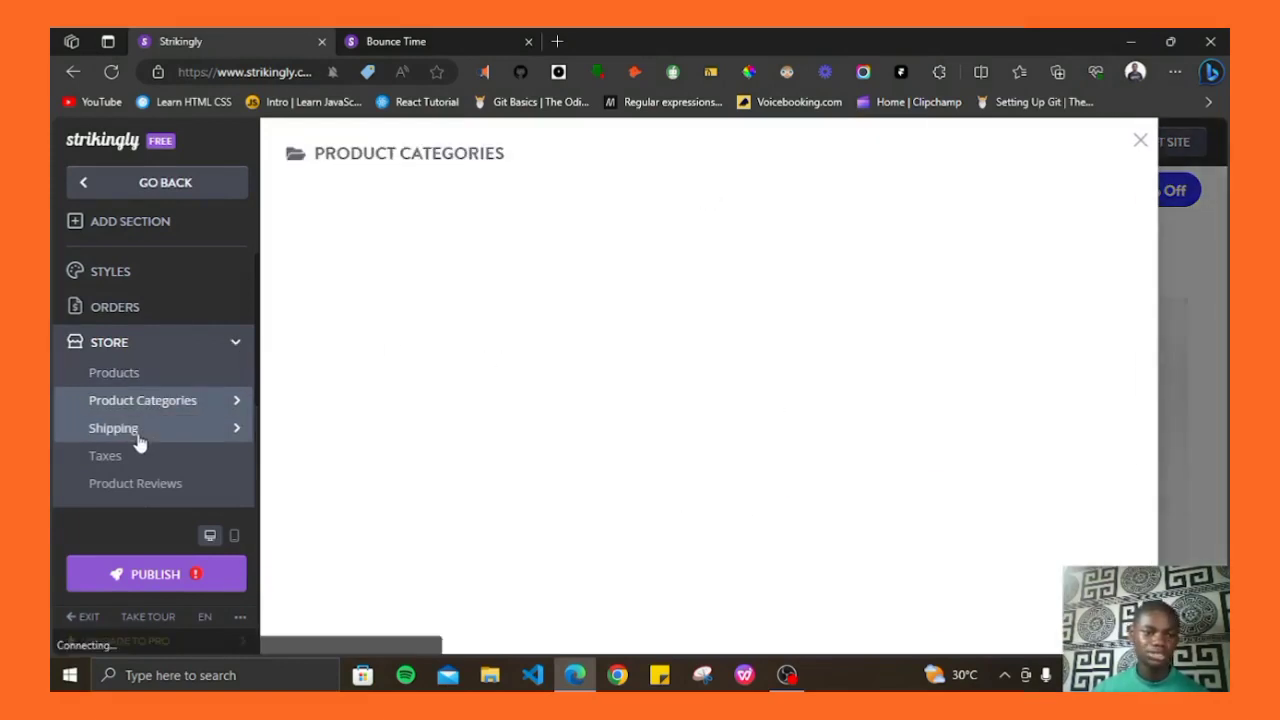
{"action": "left_click", "coordinate": [137, 432]}
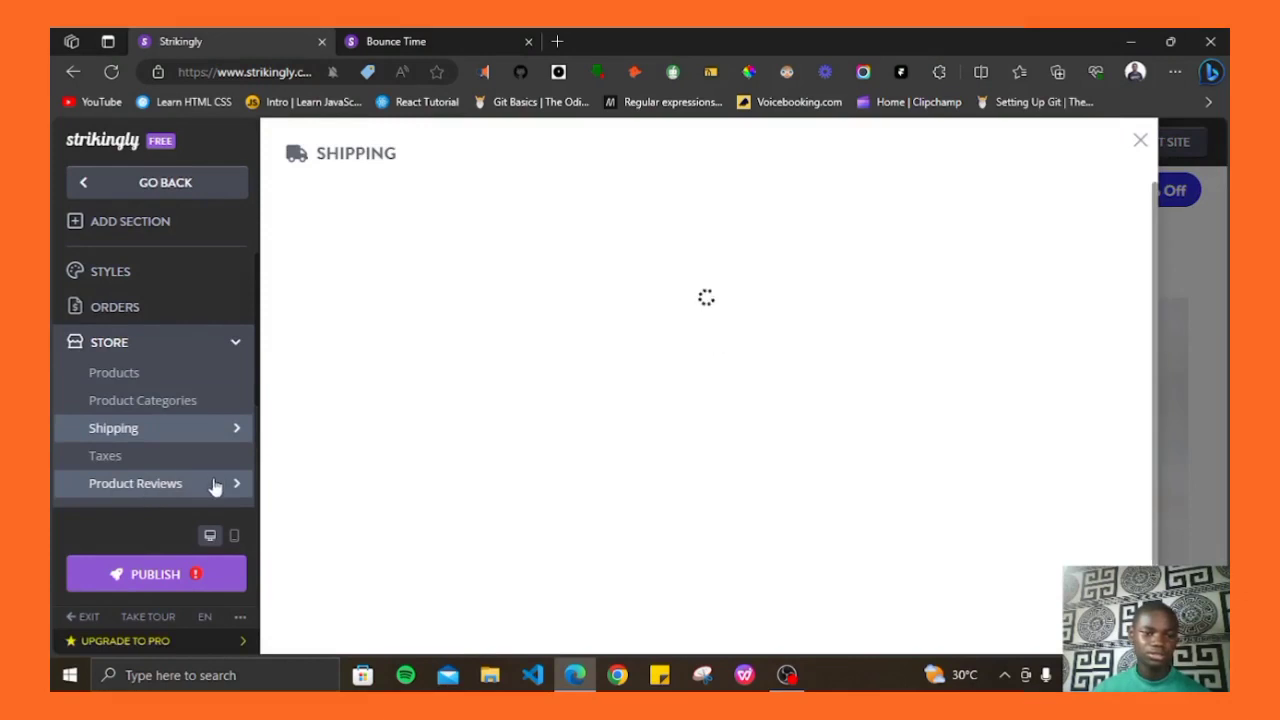
{"action": "left_click", "coordinate": [210, 486]}
{"action": "left_click", "coordinate": [156, 455]}
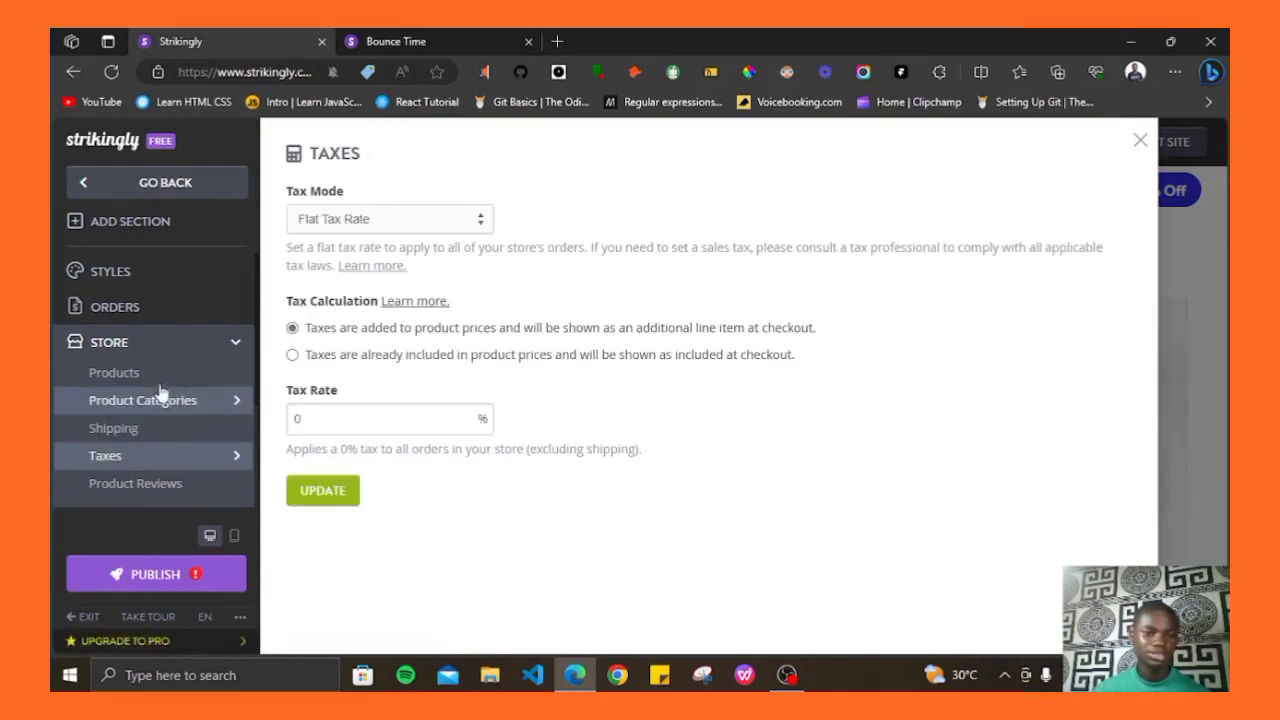
{"action": "left_click", "coordinate": [189, 379]}
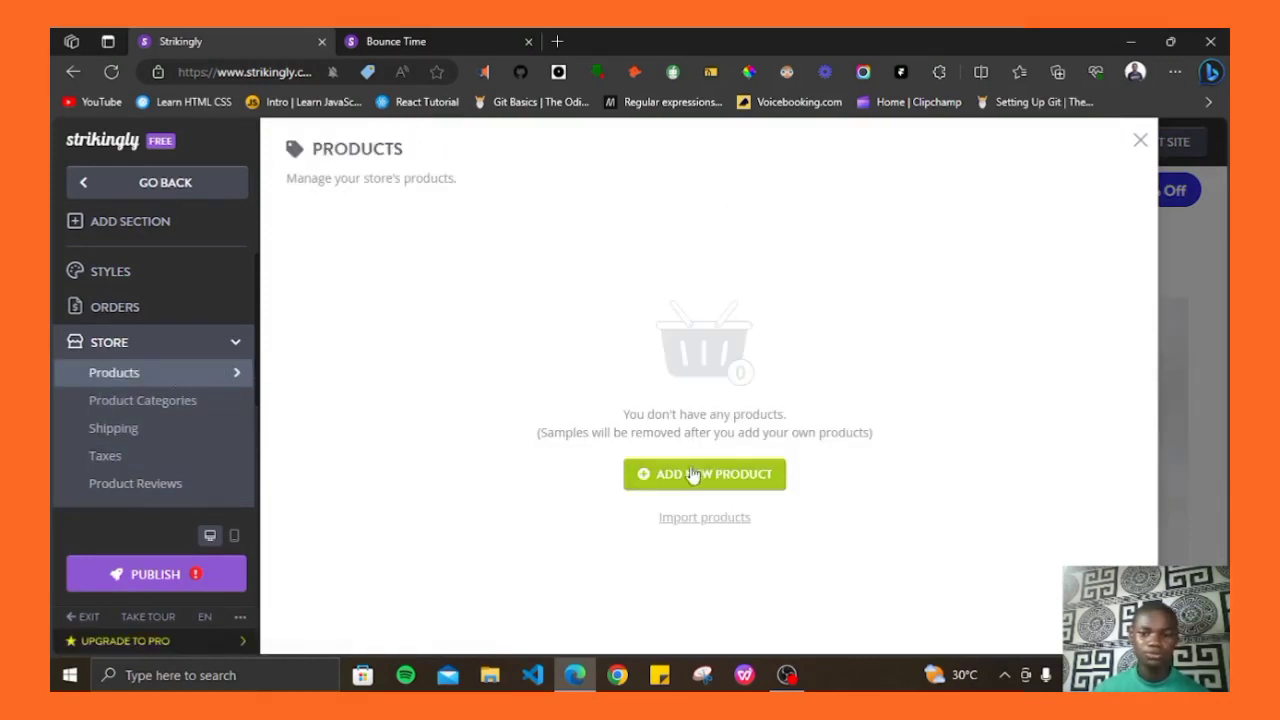
View the CSV product import option, close it without uploading a file and leave the store settings.
{"action": "left_click", "coordinate": [712, 518]}
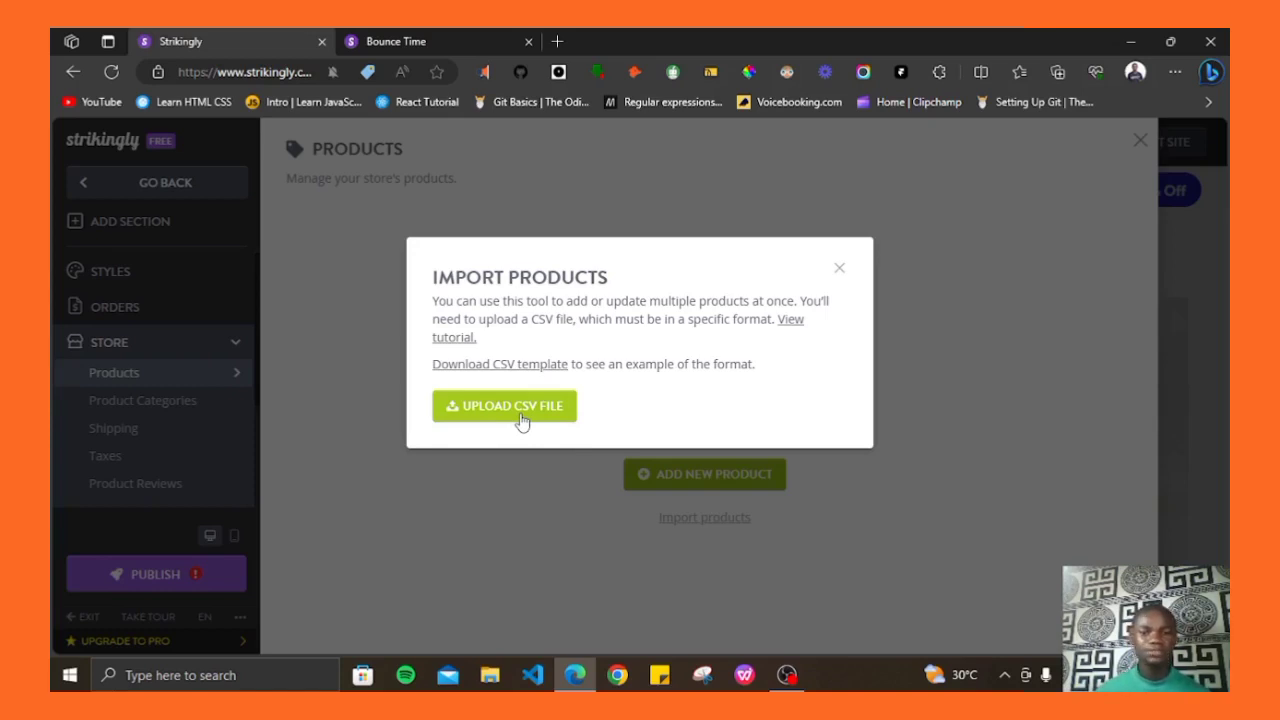
{"action": "left_click", "coordinate": [839, 268]}
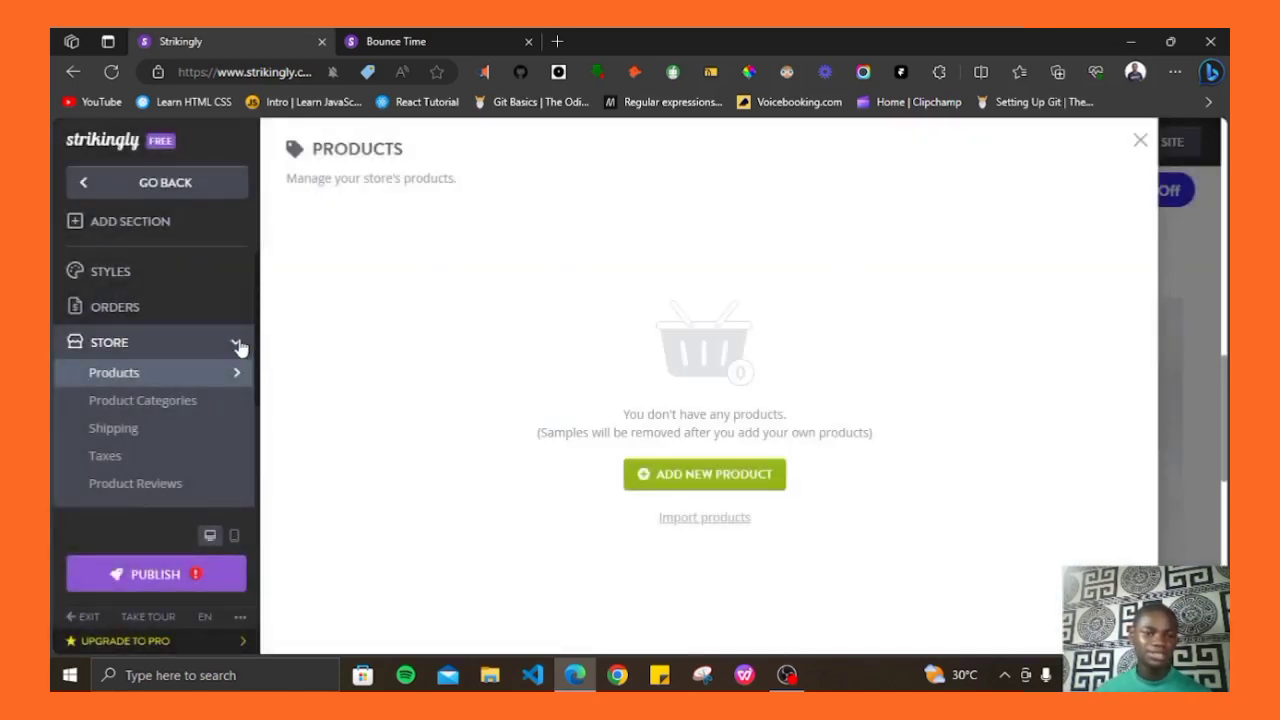
{"action": "left_click", "coordinate": [86, 193]}
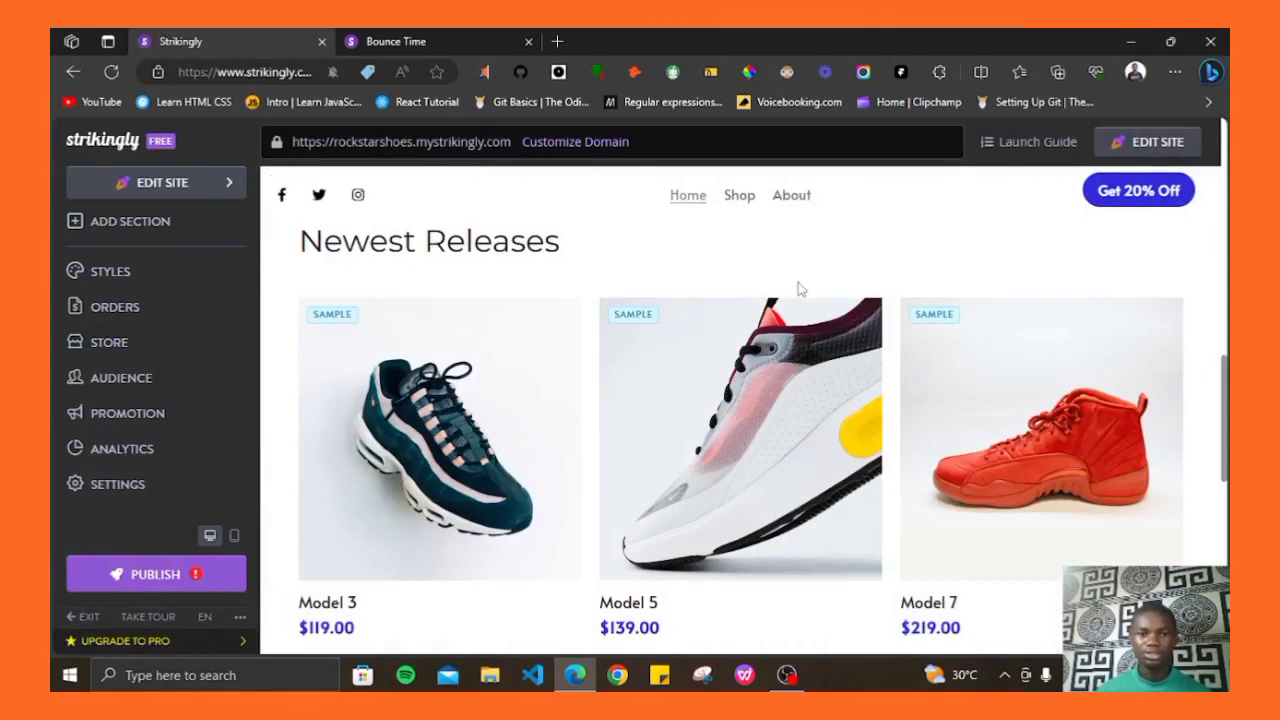
Browse the Commerce and Blog & Portfolio templates for new sections and close the list without adding one.
{"action": "scroll", "coordinate": [722, 367], "scroll_direction": "up", "scroll_amount": 3}
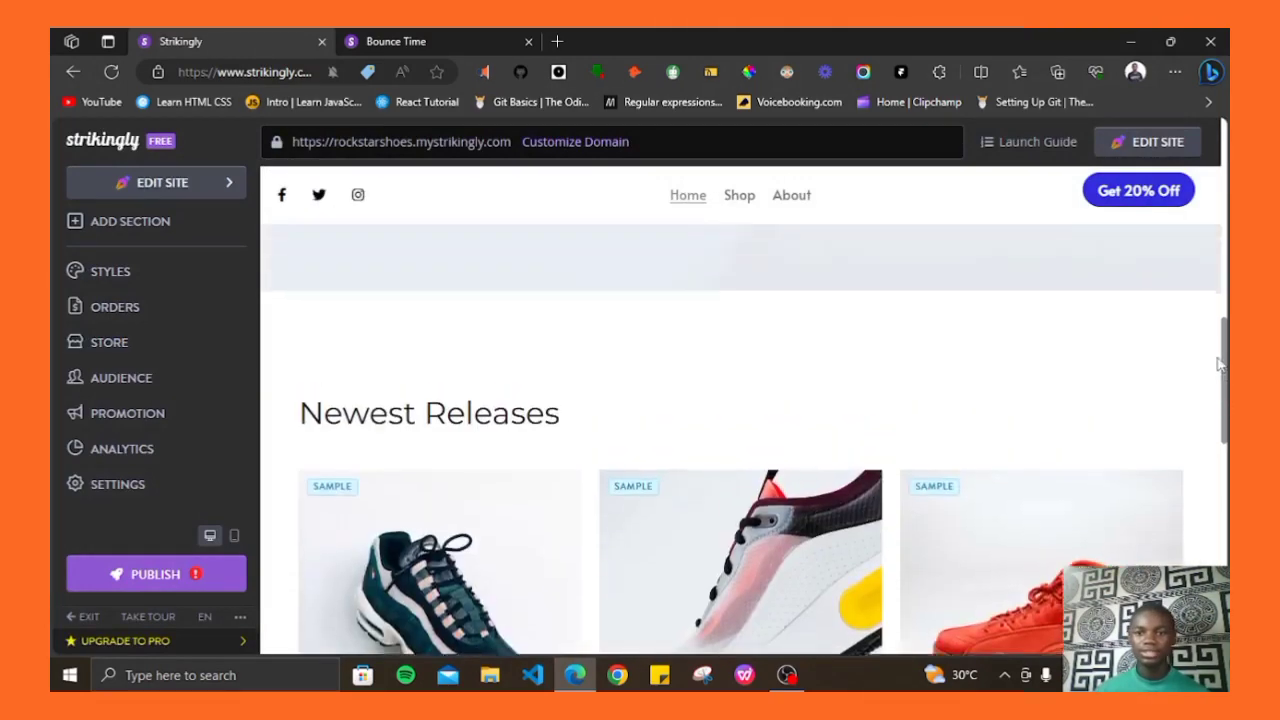
{"action": "left_click", "coordinate": [150, 221]}
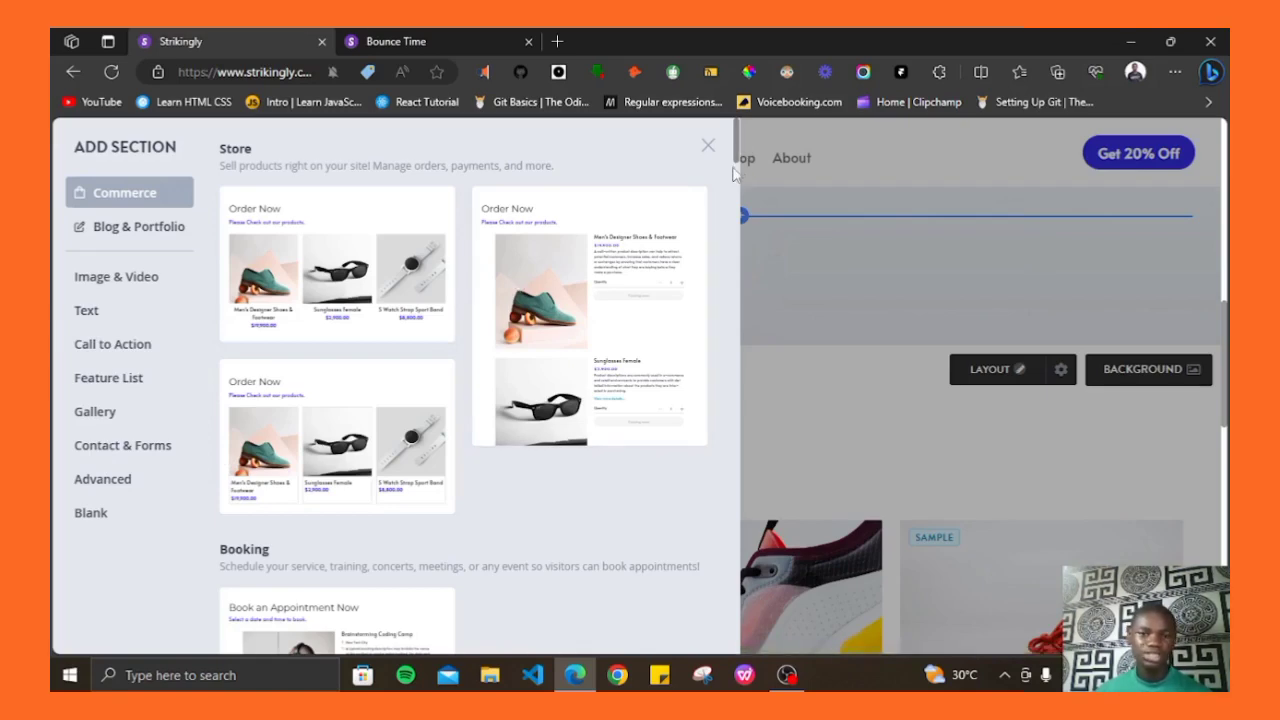
{"action": "scroll", "coordinate": [734, 174], "scroll_direction": "down", "scroll_amount": 3}
{"action": "left_click_drag", "start_coordinate": [734, 166], "coordinate": [735, 266]}
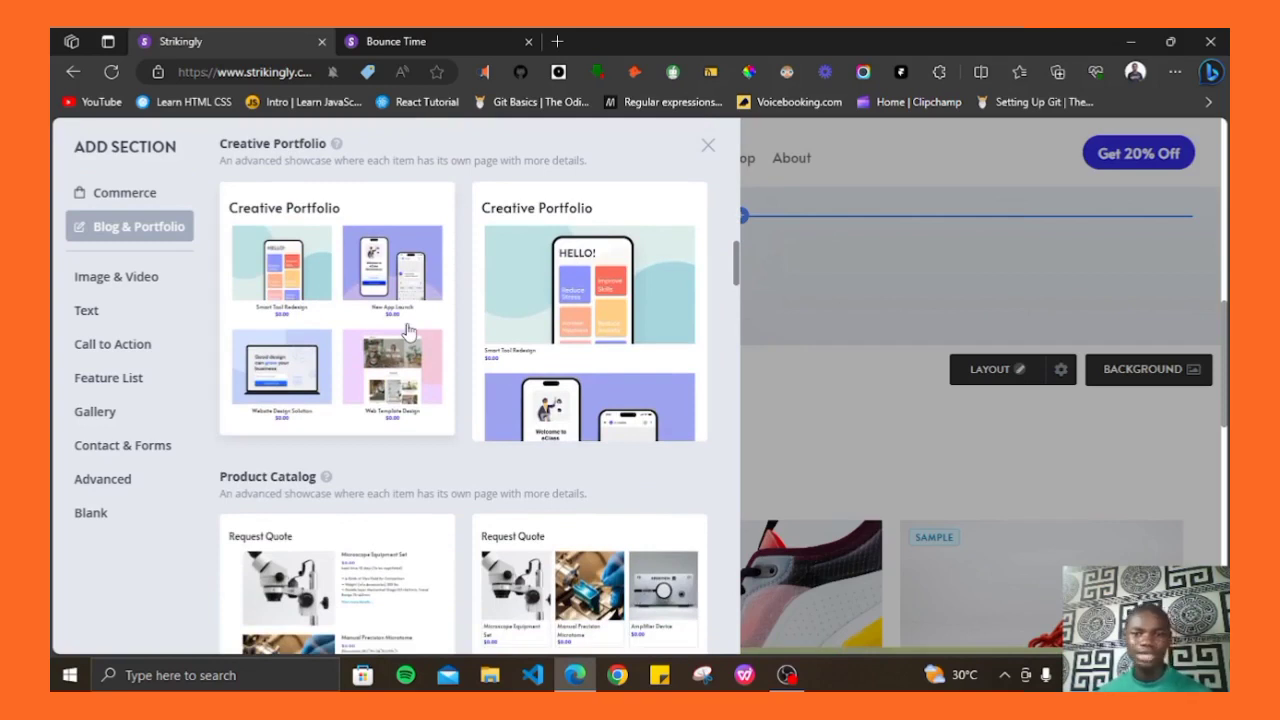
{"action": "left_click", "coordinate": [709, 147]}
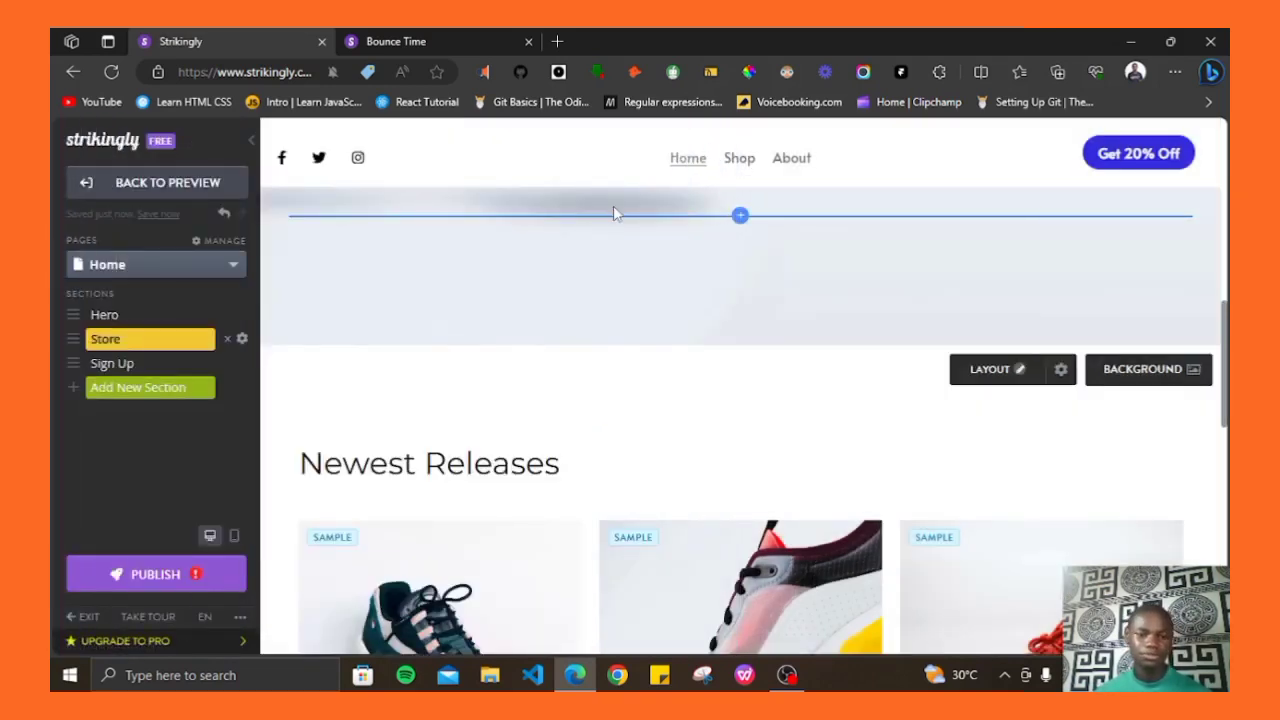
Check the Home page in the mobile view from the hero section to Newest Releases and return to the preview.
{"action": "left_click", "coordinate": [234, 536]}
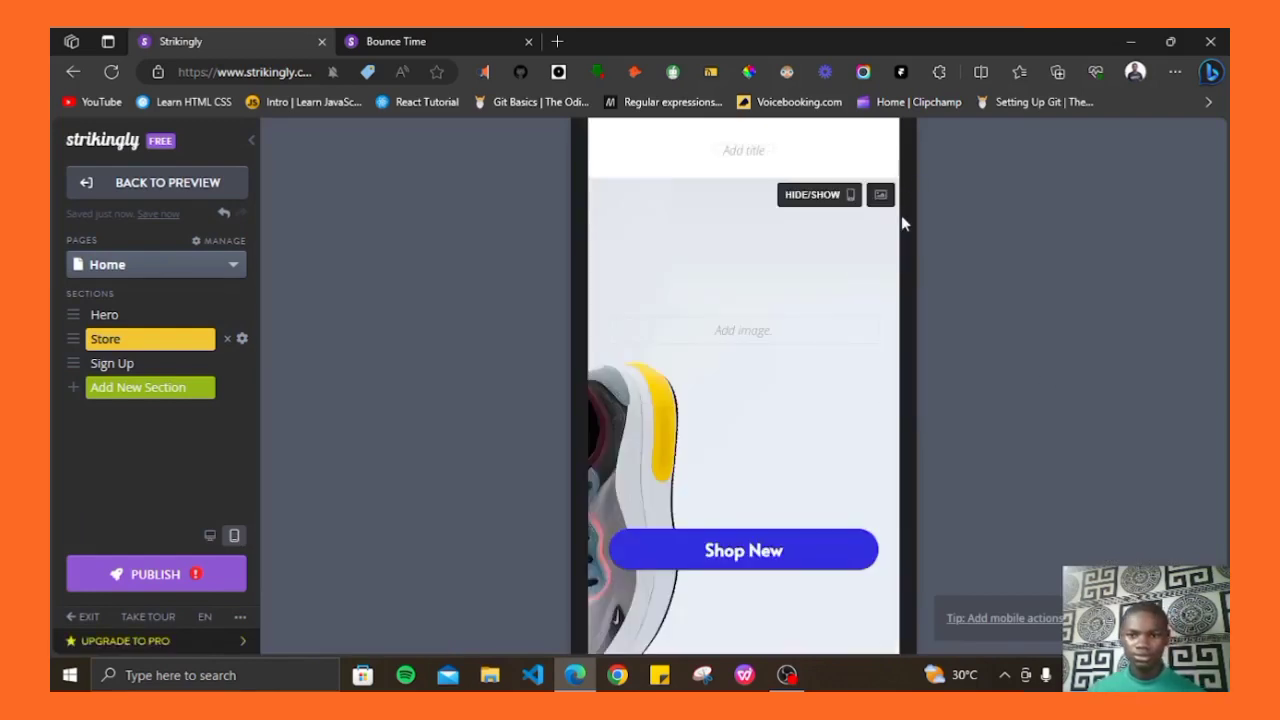
{"action": "scroll", "coordinate": [760, 380], "scroll_direction": "down", "scroll_amount": 2}
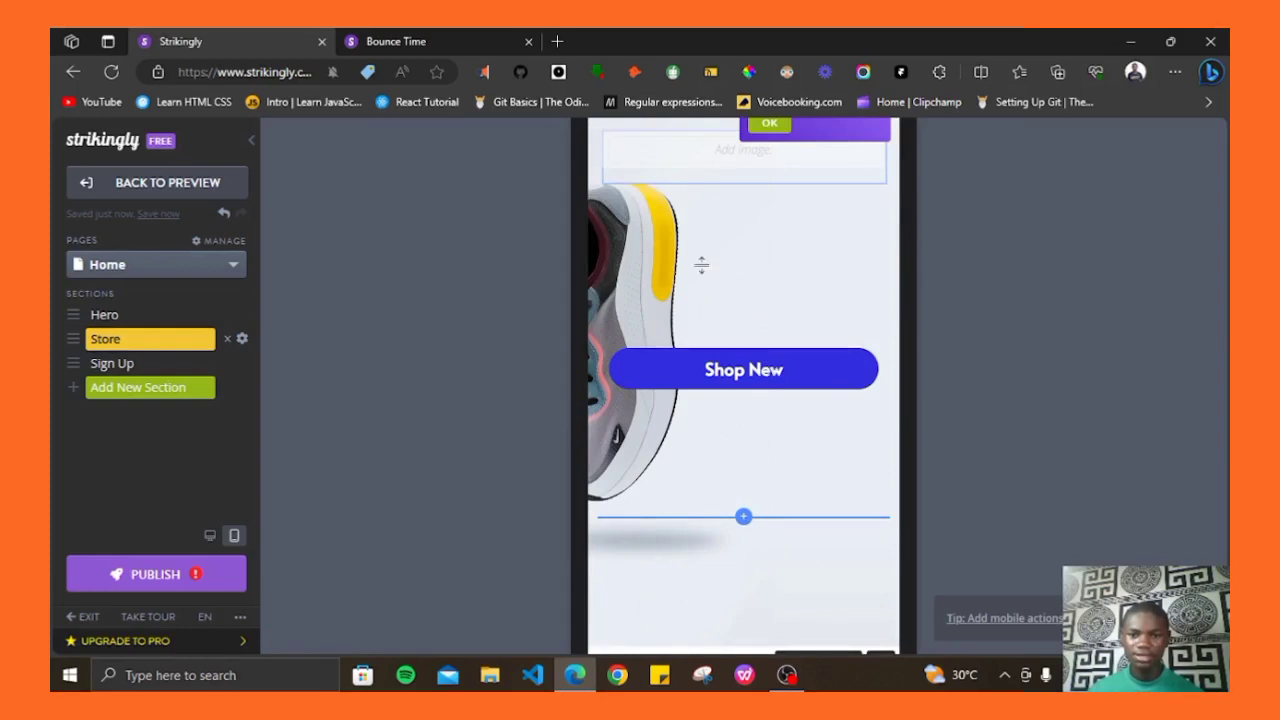
{"action": "scroll", "coordinate": [637, 268], "scroll_direction": "down", "scroll_amount": 2}
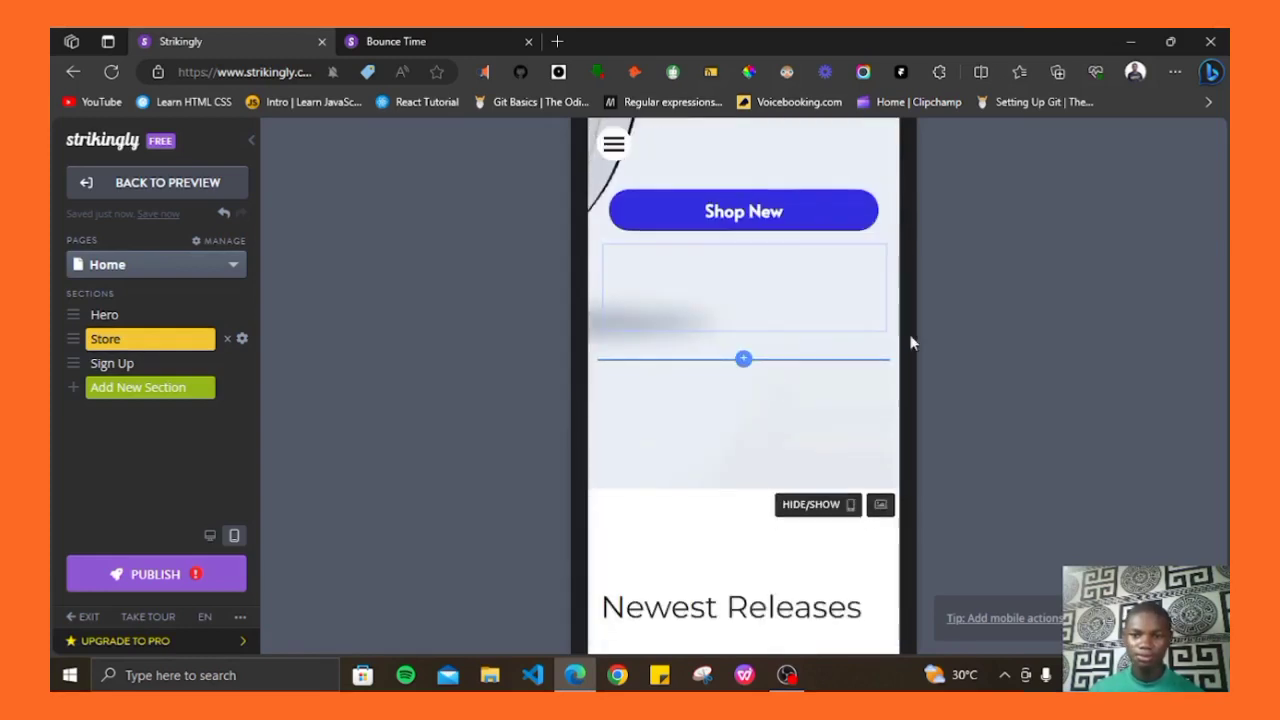
{"action": "scroll", "coordinate": [906, 400], "scroll_direction": "down", "scroll_amount": 4}
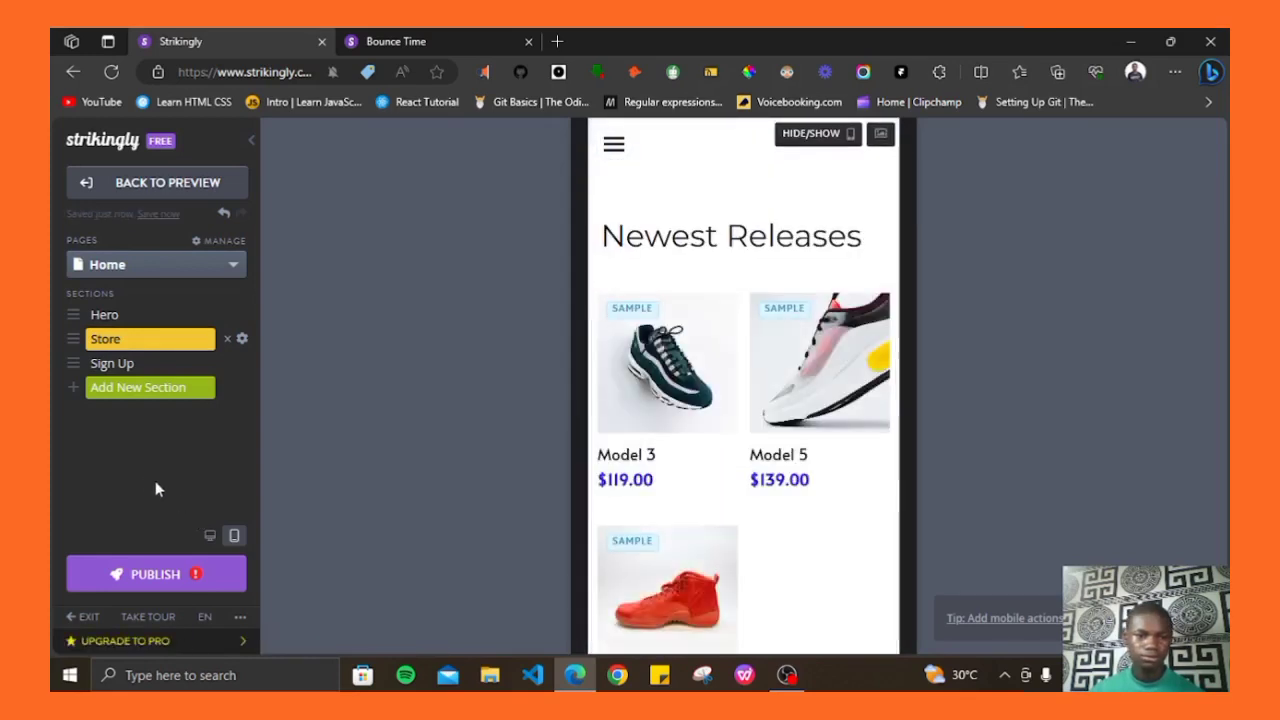
{"action": "left_click", "coordinate": [86, 190]}
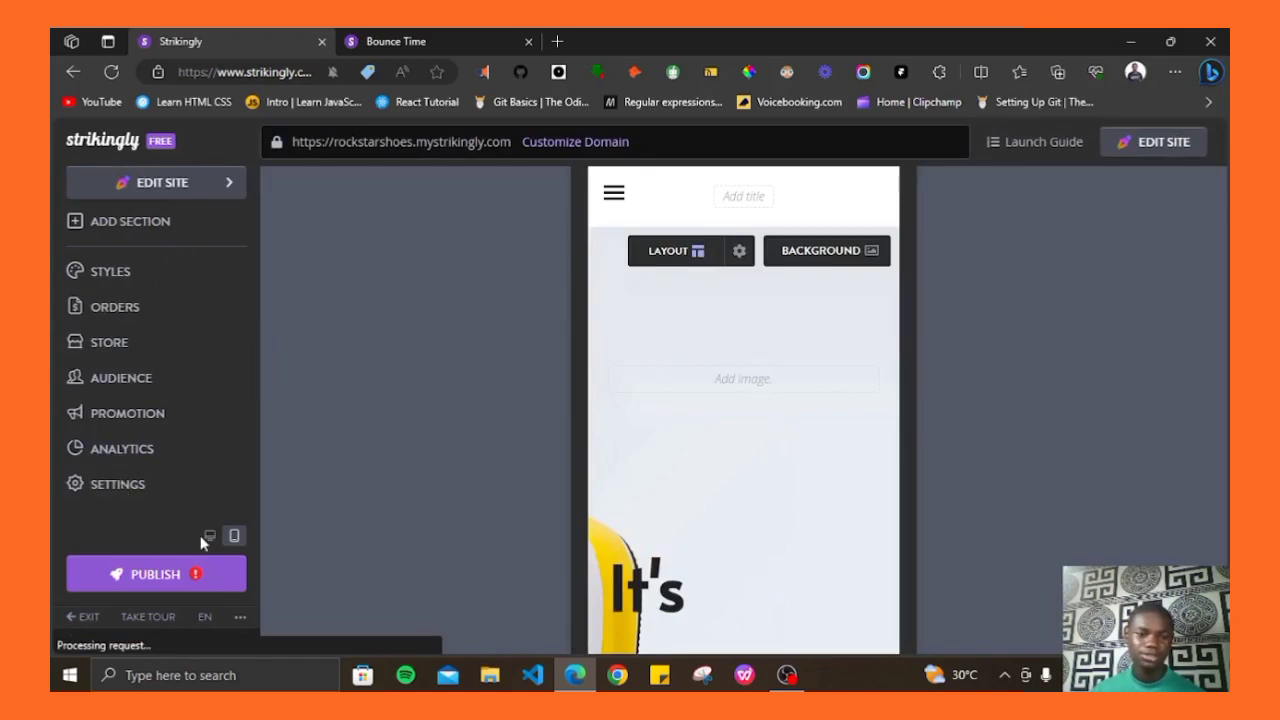
Start publishing the site on the free plan with the free Strikingly URL rockstarshoes.mystrikingly.com.
{"action": "left_click", "coordinate": [169, 580]}
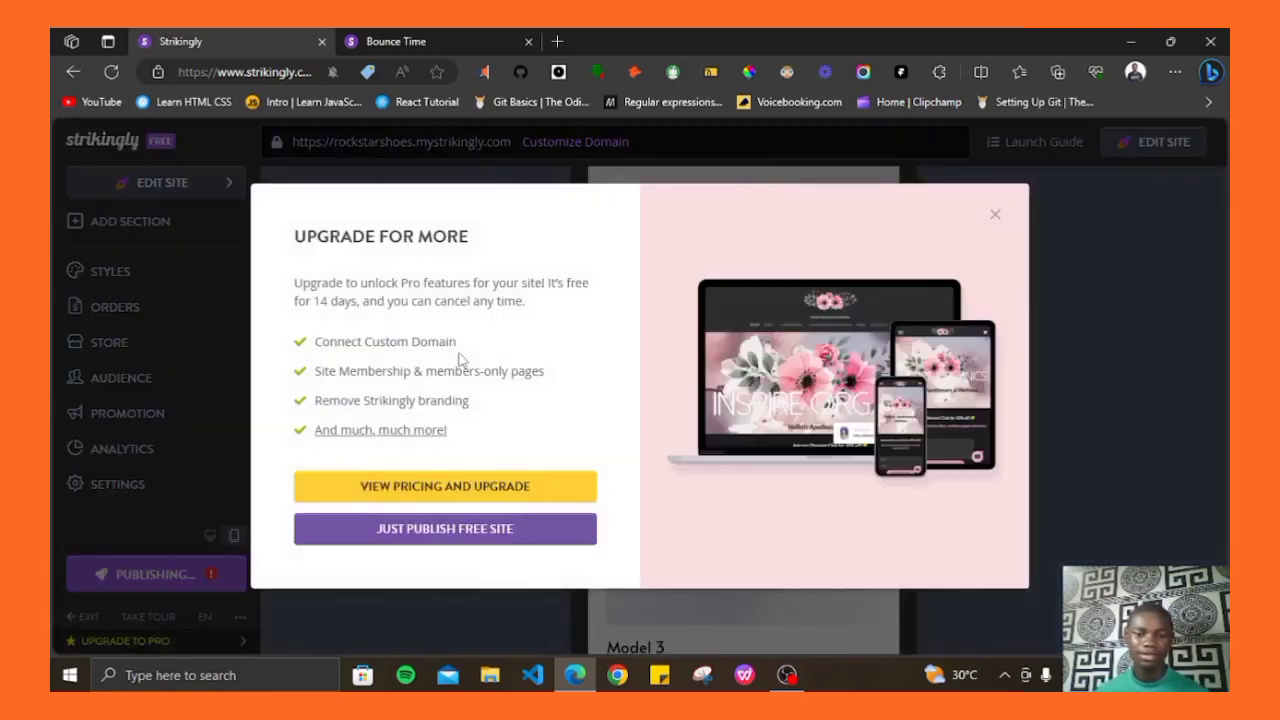
{"action": "left_click", "coordinate": [418, 534]}
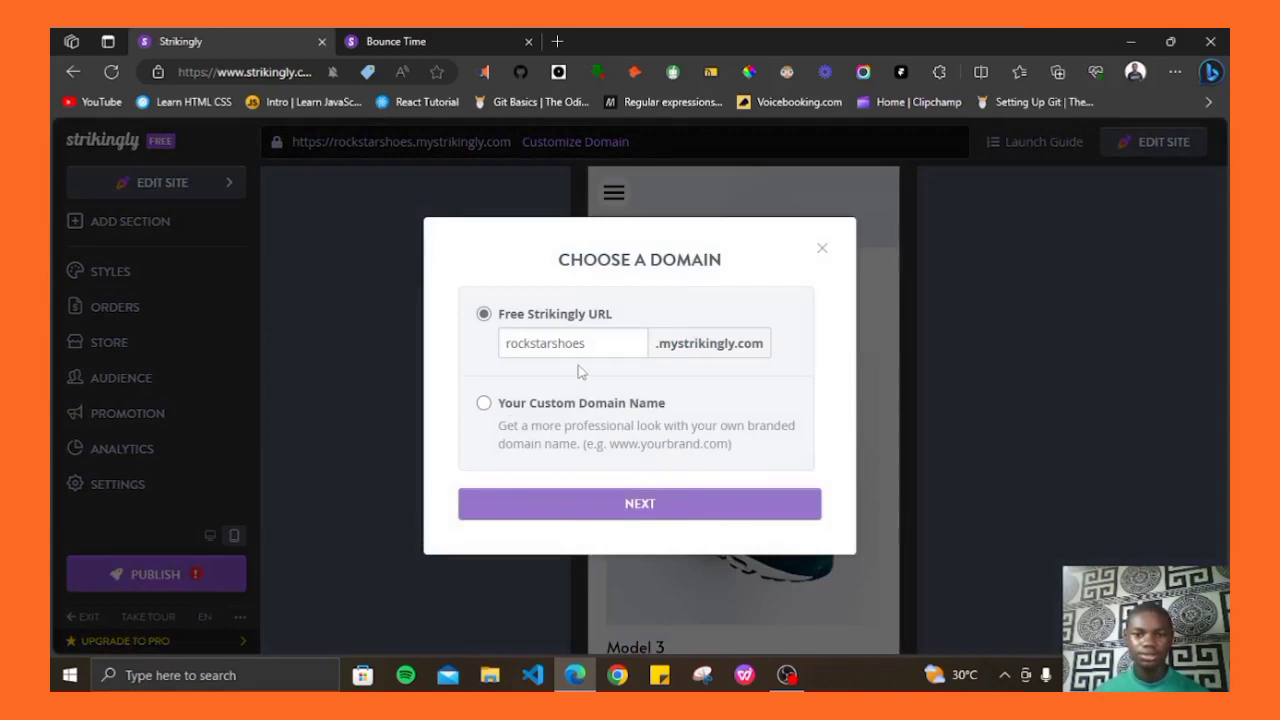
{"action": "left_click", "coordinate": [595, 344]}
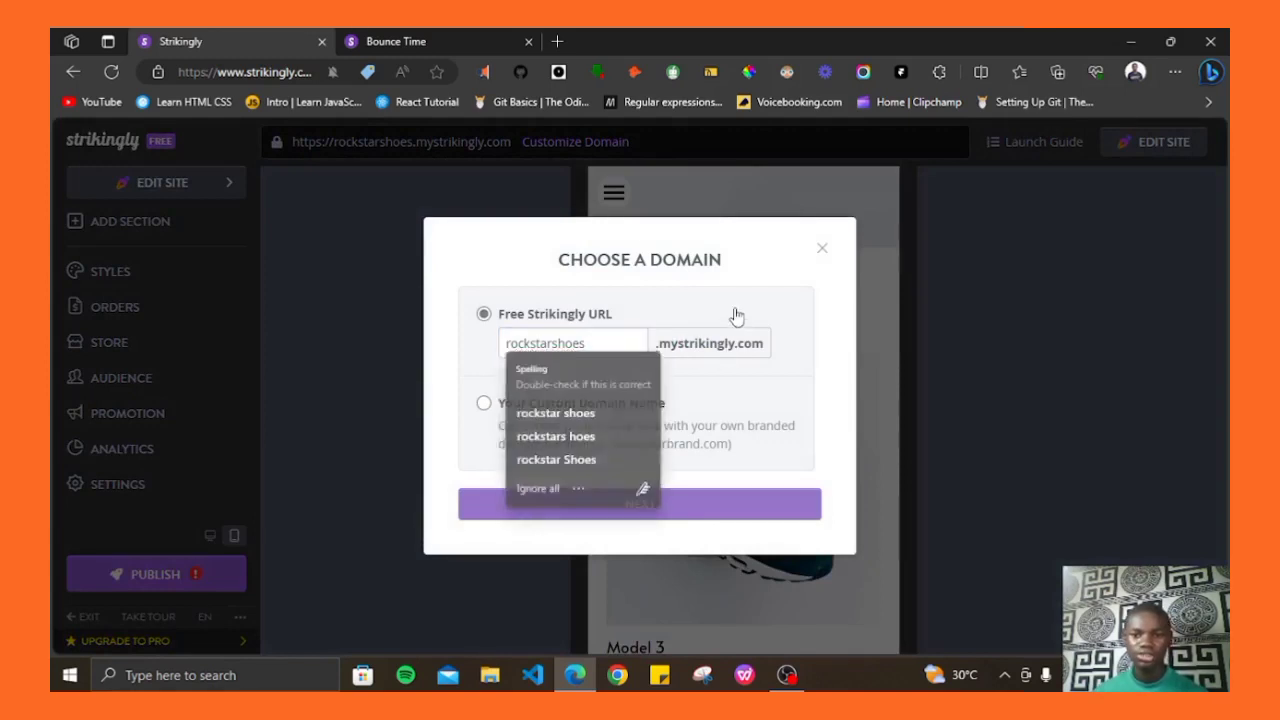
{"action": "left_click", "coordinate": [634, 512]}
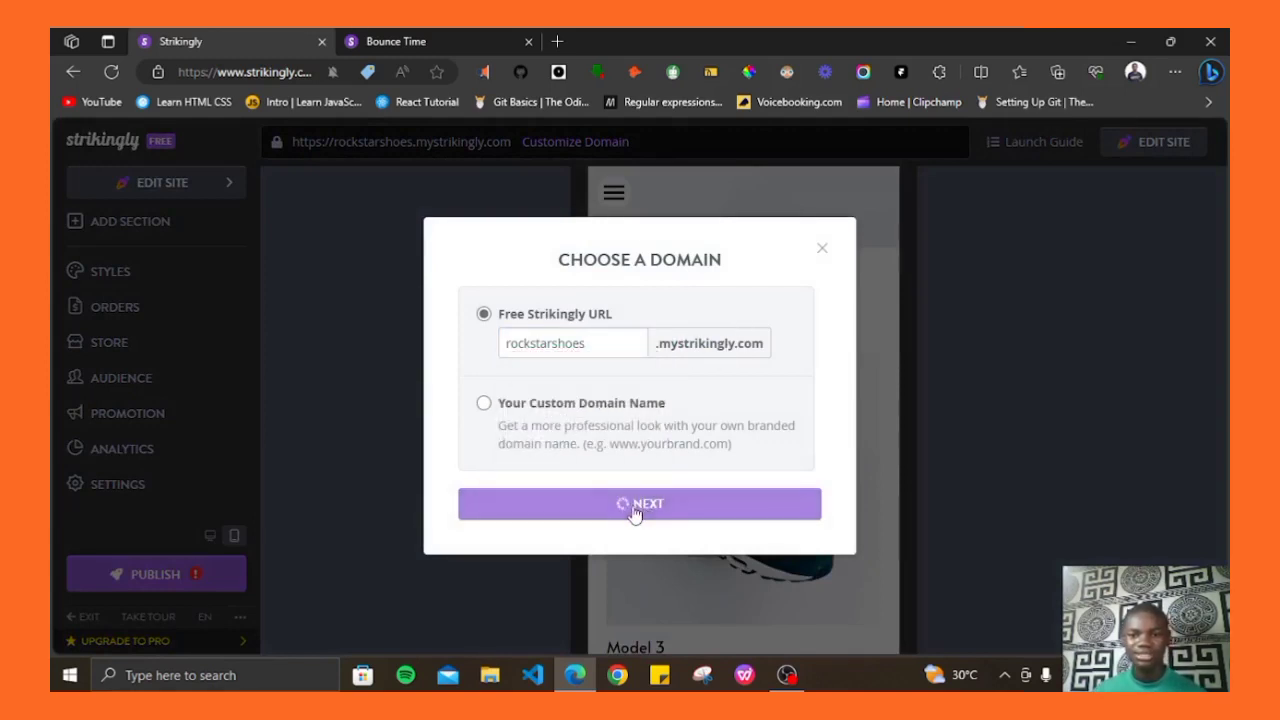
Set the site title to "Rockstar Shoes" and publish the site.
{"action": "triple_click", "coordinate": [629, 383]}
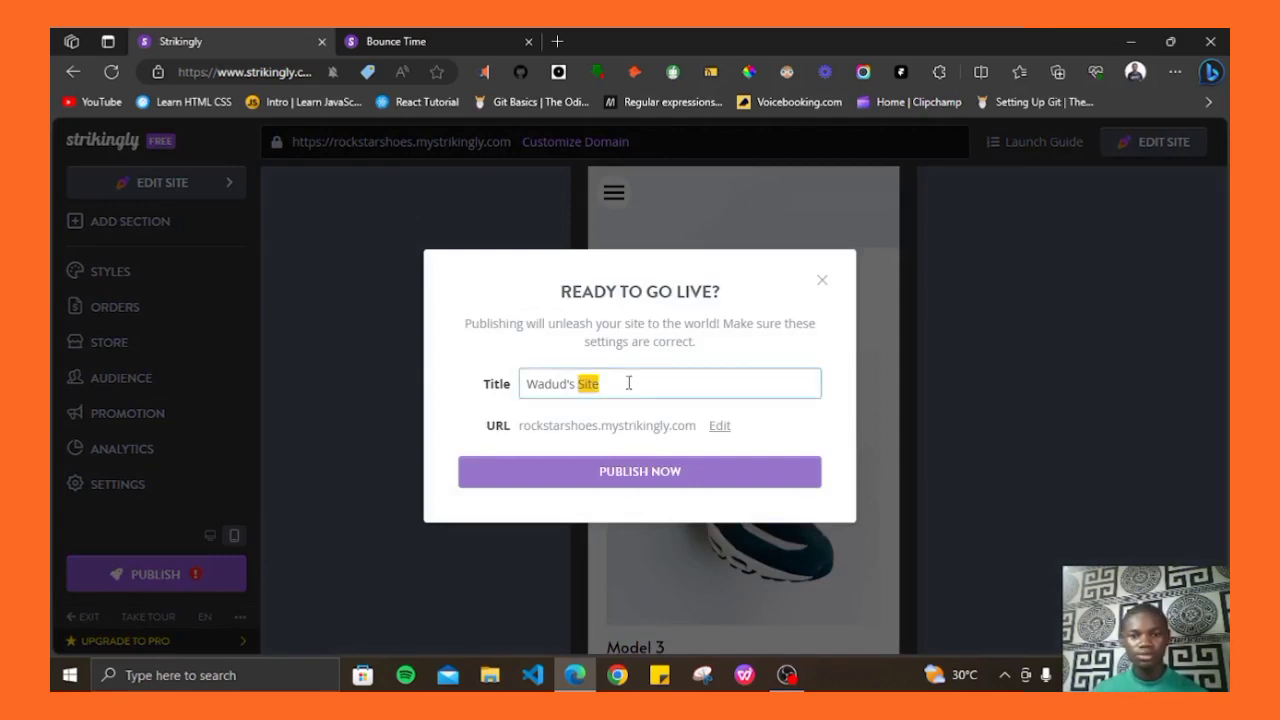
{"action": "type", "text": "Shp"}
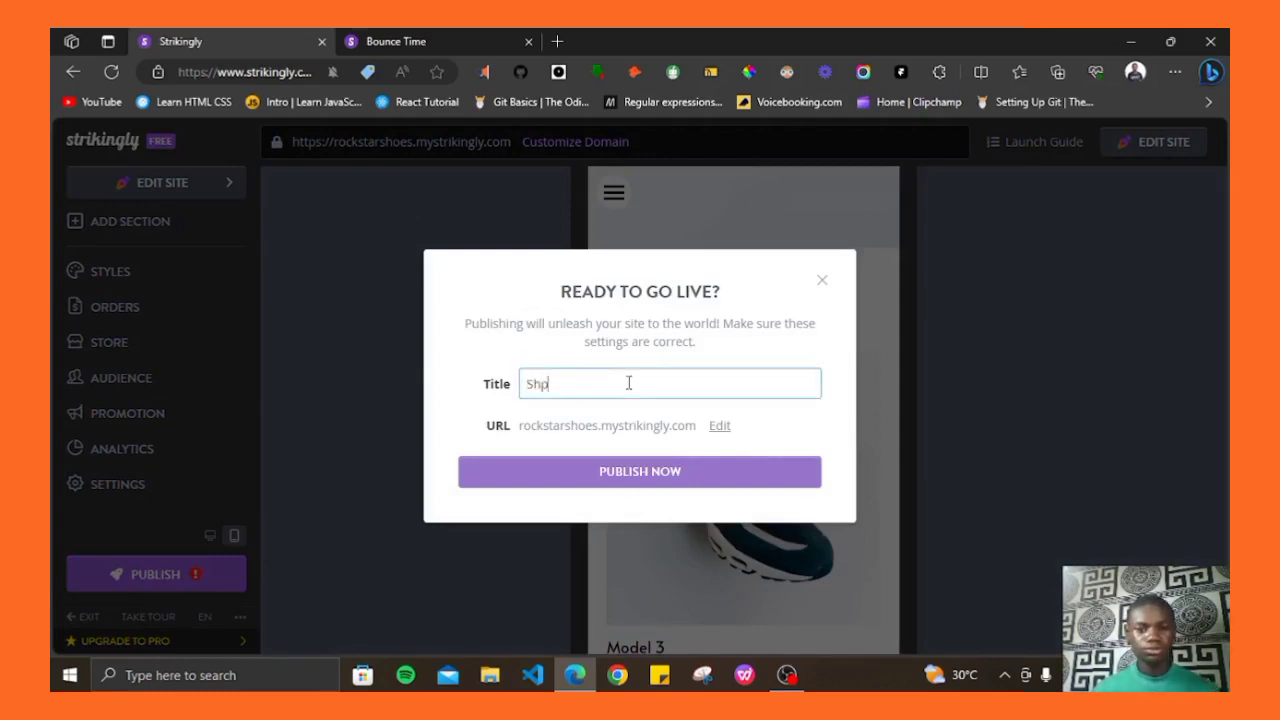
{"action": "type", "text": "ockatsr"}
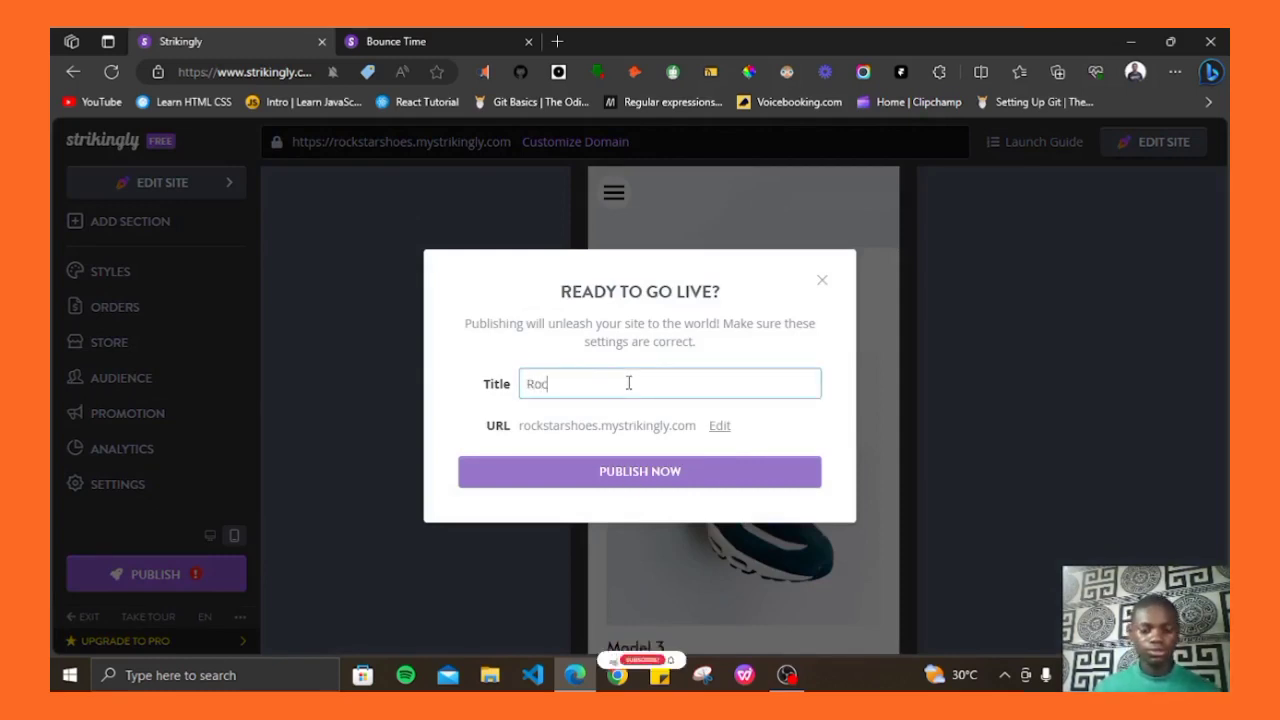
{"action": "key", "text": "BackSpace"}
{"action": "key", "text": "BackSpace"}
{"action": "key", "text": "BackSpace"}
{"action": "key", "text": "BackSpace"}
{"action": "key", "text": "BackSpace"}
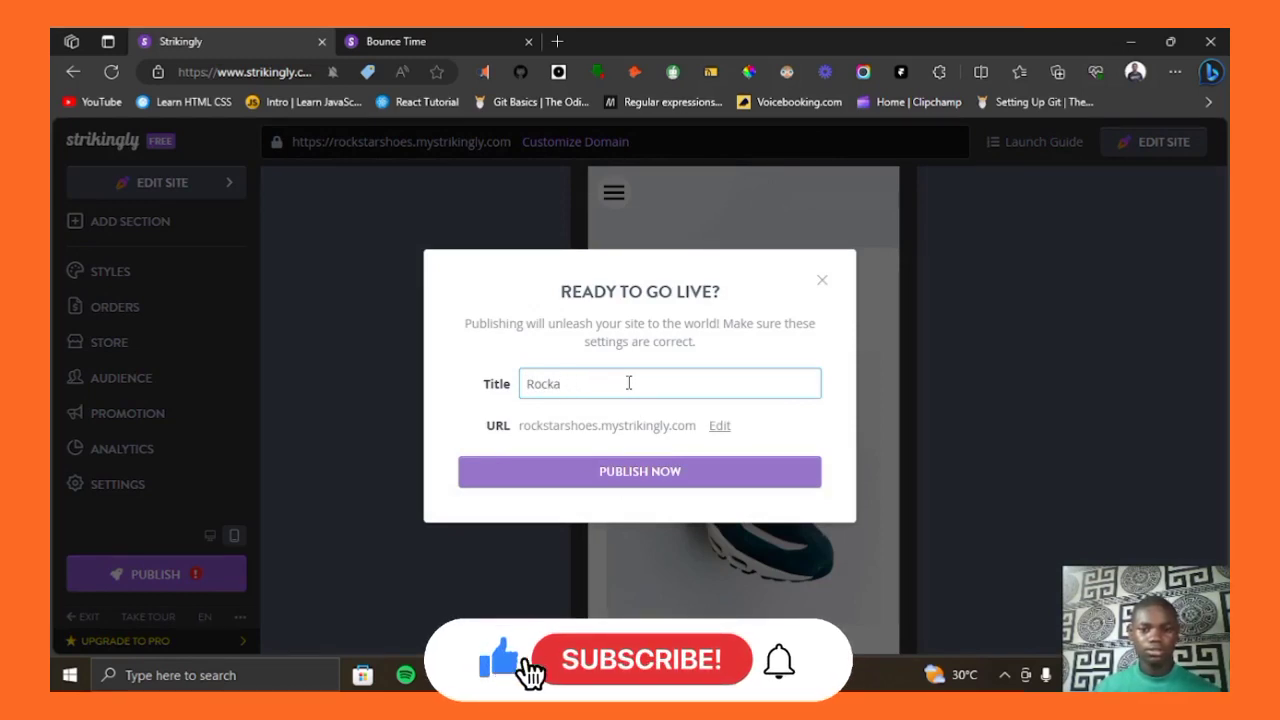
{"action": "type", "text": "kstar Shoes"}
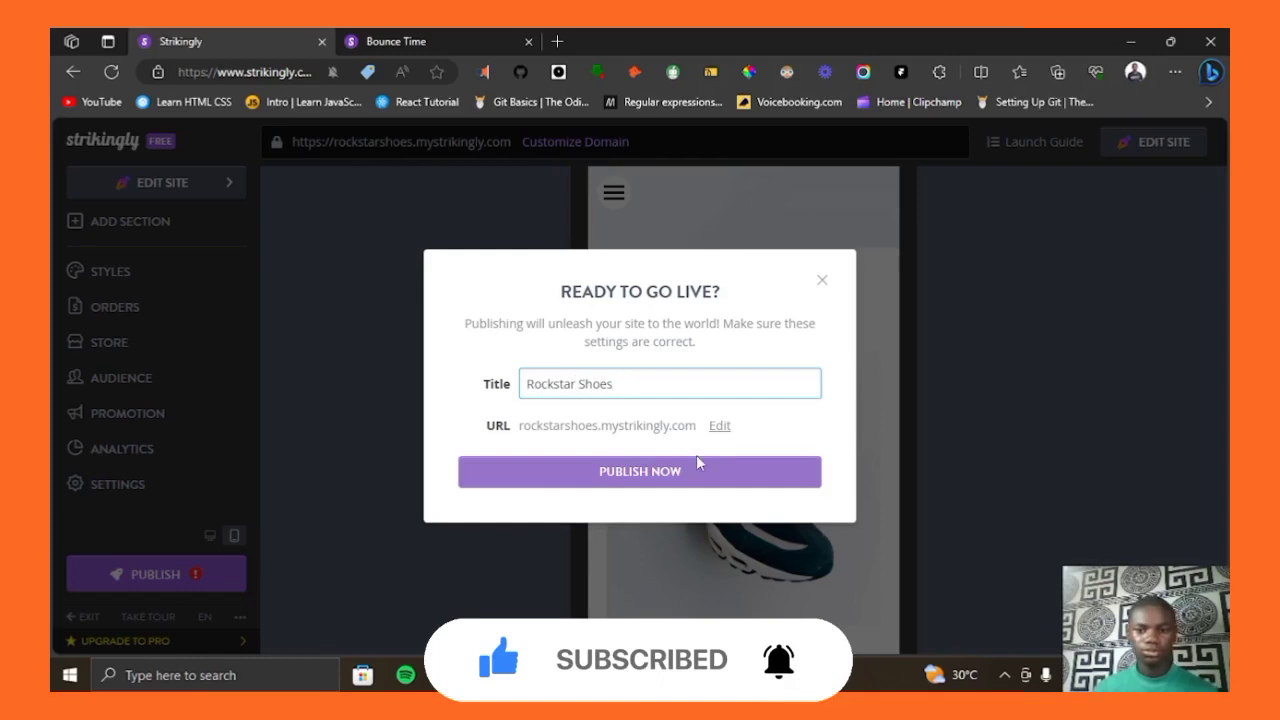
{"action": "left_click", "coordinate": [642, 476]}
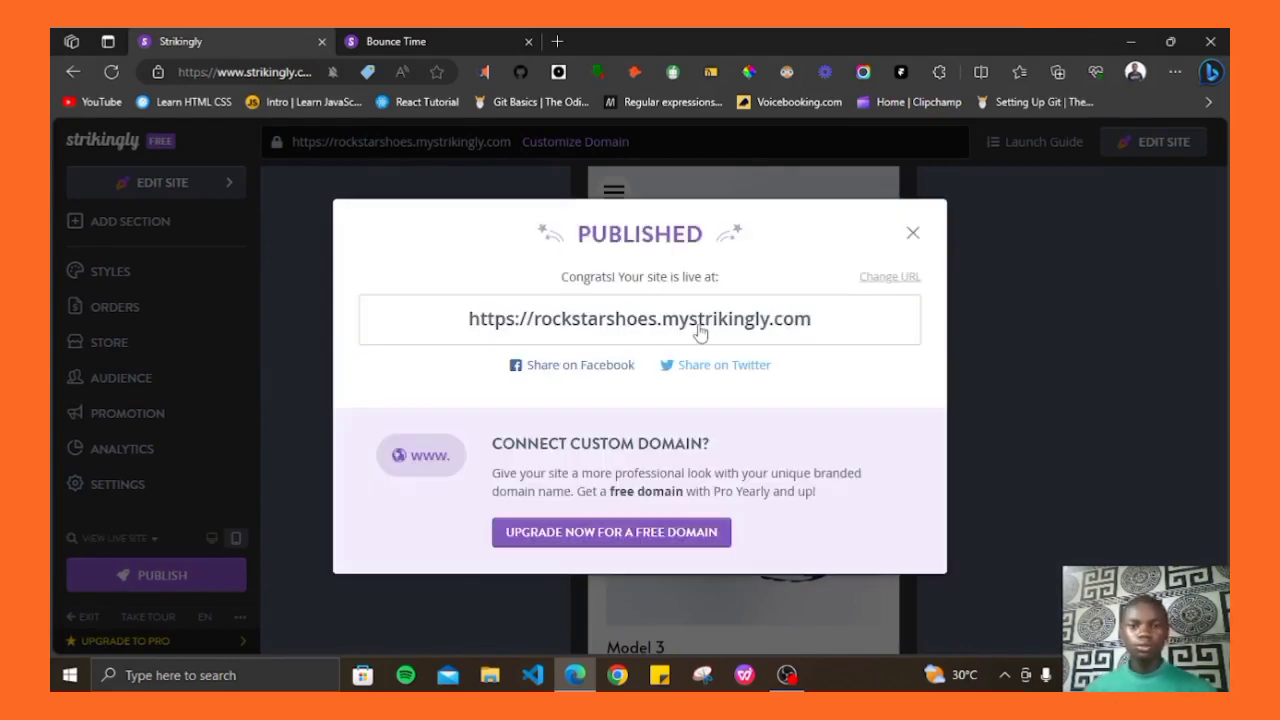
Open the live site rockstarshoes.mystrikingly.com in a new browser tab and look at its home page.
{"action": "right_click", "coordinate": [679, 333]}
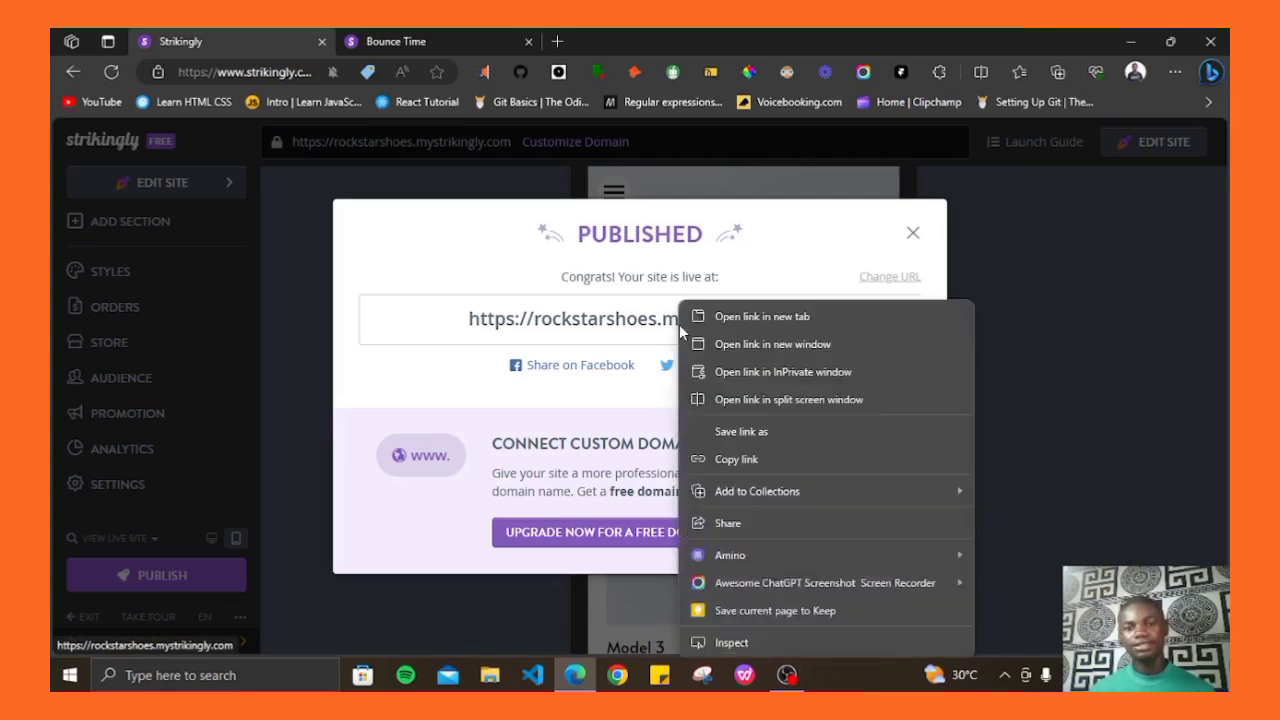
{"action": "left_click", "coordinate": [741, 322]}
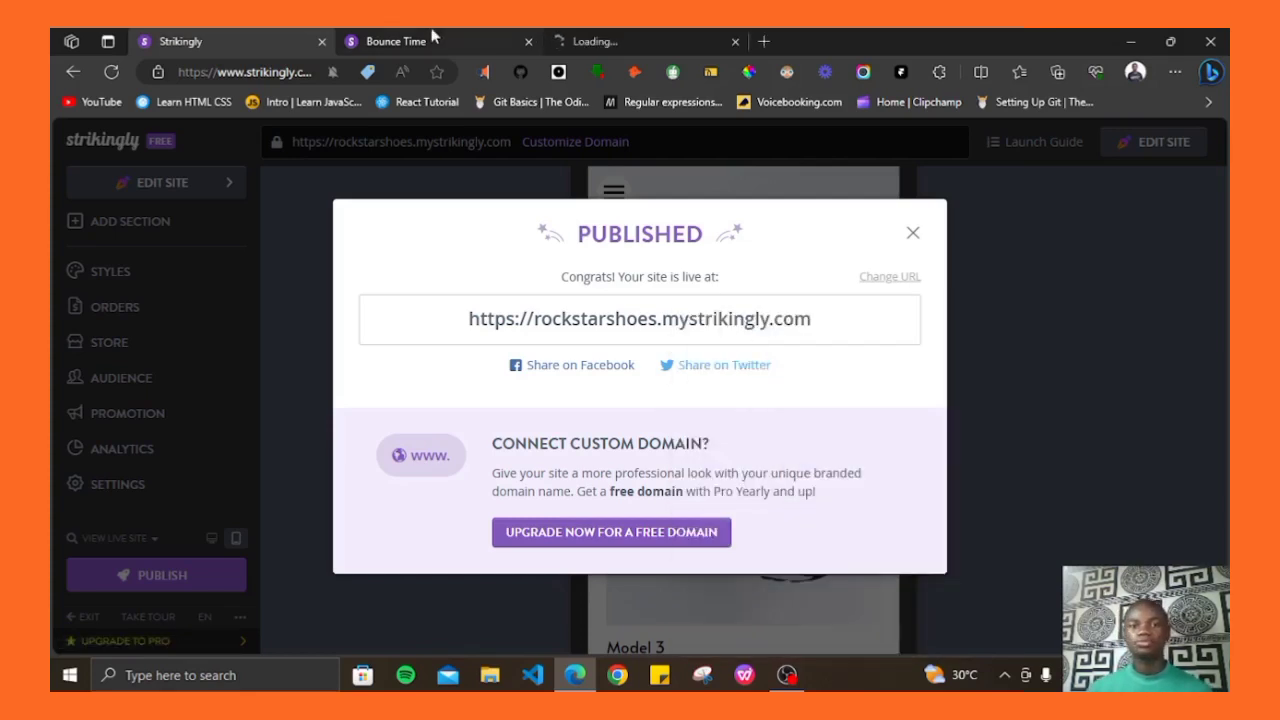
{"action": "left_click", "coordinate": [667, 36]}
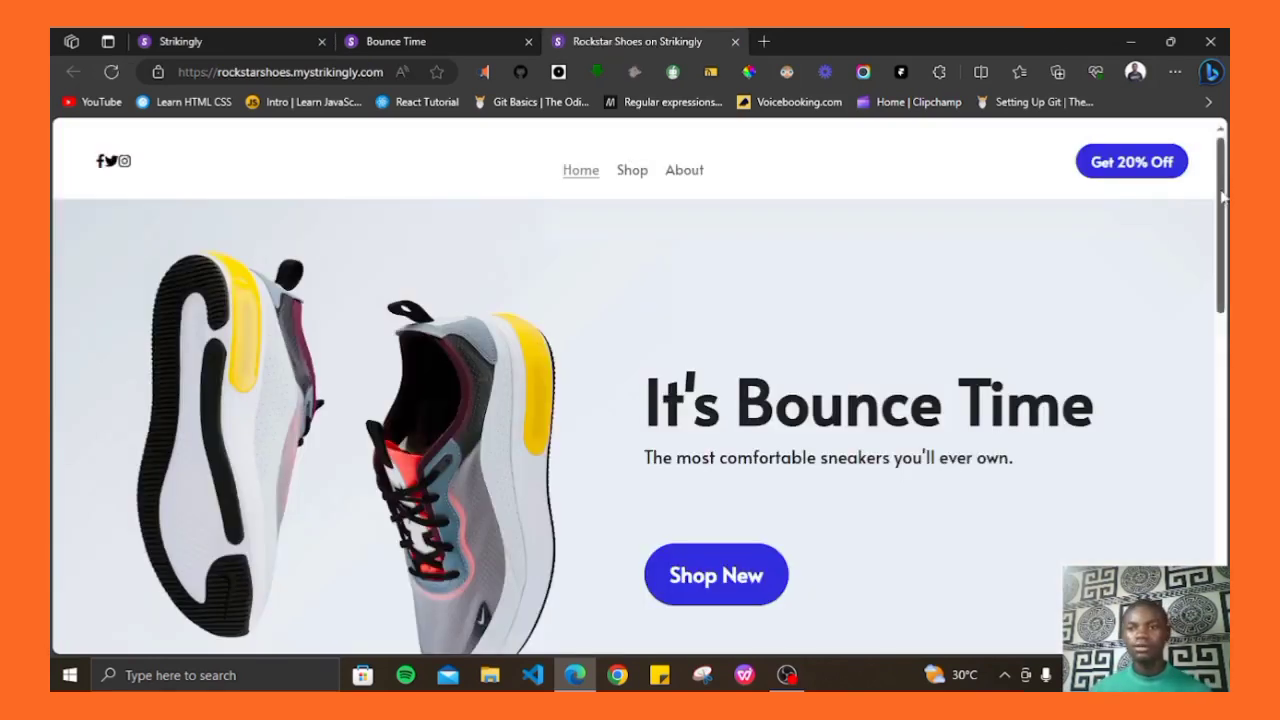
{"action": "mouse_move", "coordinate": [1222, 198]}
{"action": "left_mouse_down"}
{"action": "mouse_move", "coordinate": [1224, 539]}
{"action": "mouse_move", "coordinate": [1222, 192]}
{"action": "left_mouse_up"}
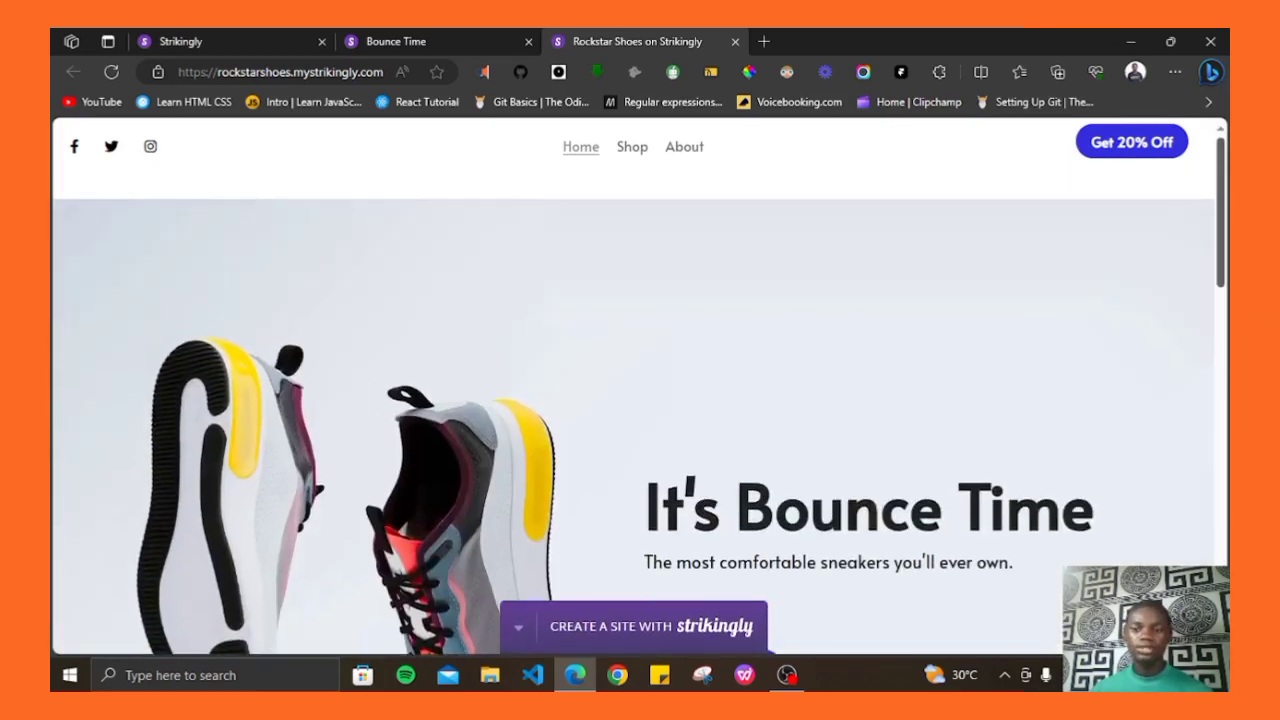